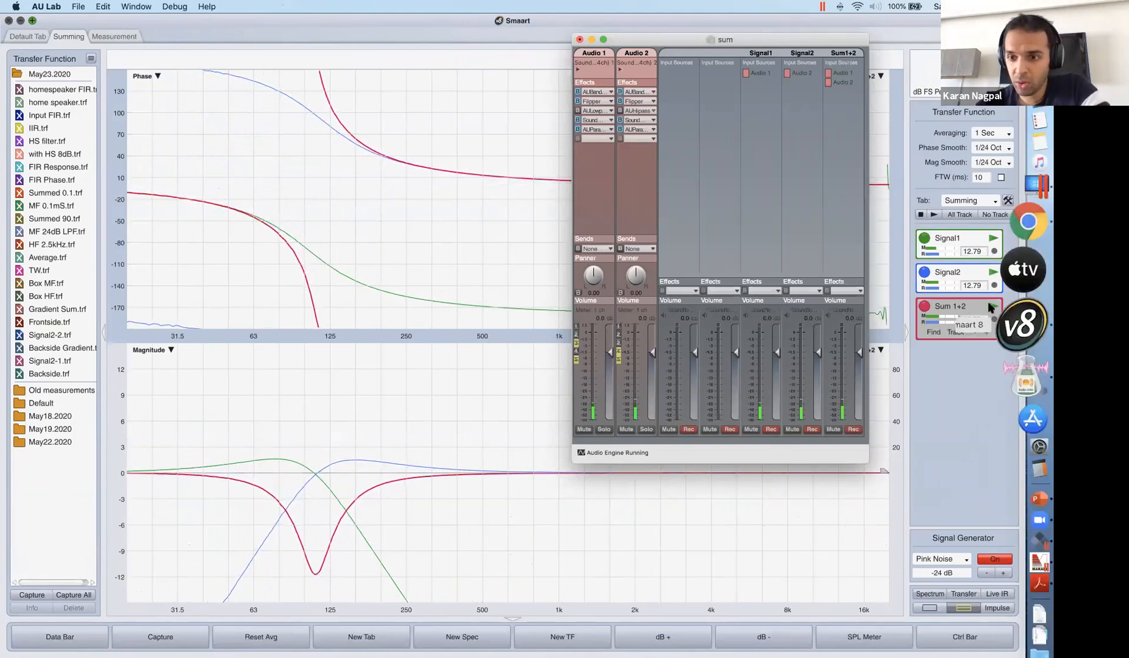
# Stop the Sum 1+2 measurement and check the sum mixer before returning to the phase and magnitude plots.
pyautogui.click(925, 307)
pyautogui.click(925, 306)
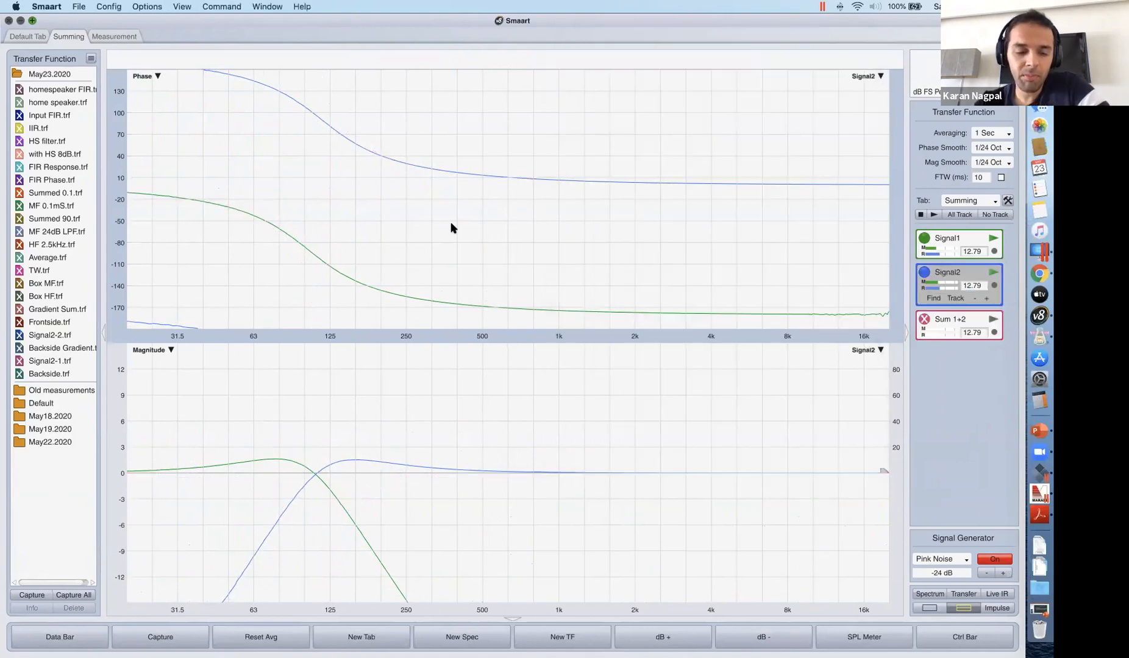
pyautogui.hotkey('ctrl', 'Up')
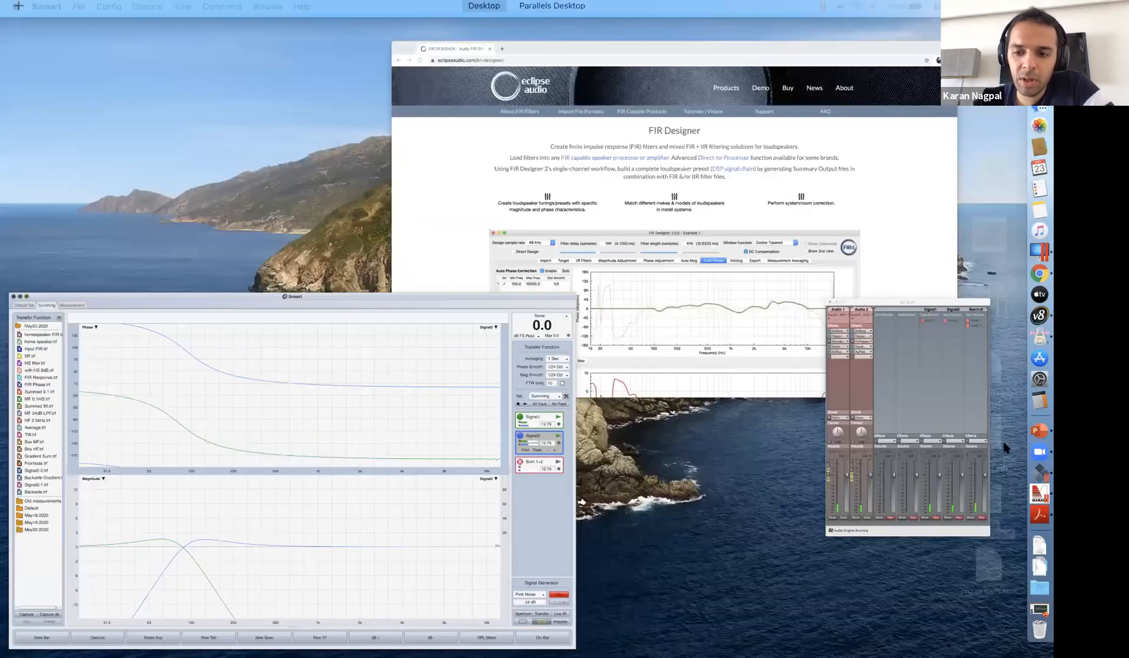
pyautogui.click(1000, 450)
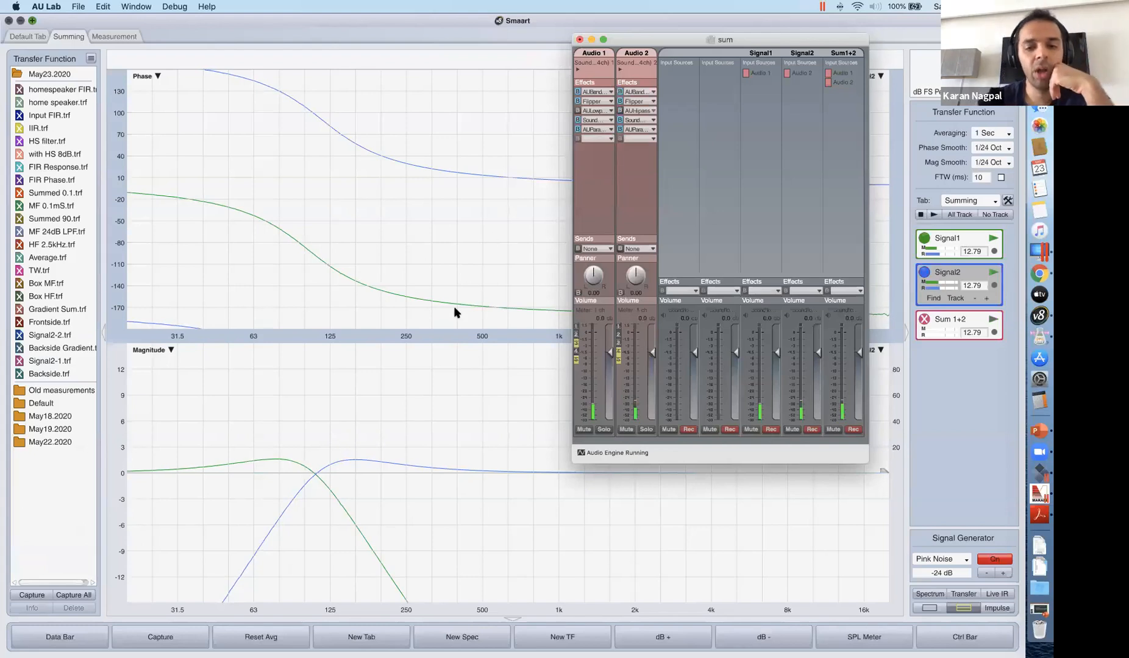
pyautogui.click(411, 291)
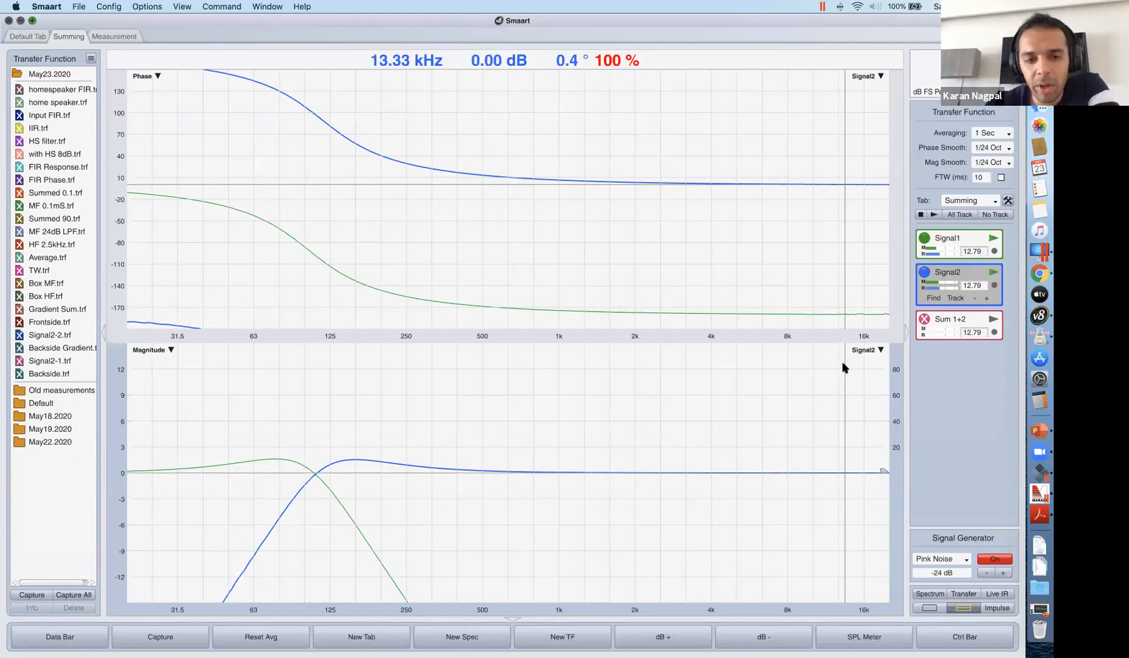
# In AU Lab's sum mixer, bypass Audio 1's low-pass filter, enable its band-pass filter, and move the mixer clear of the plots.
pyautogui.hotkey('ctrl', 'Up')
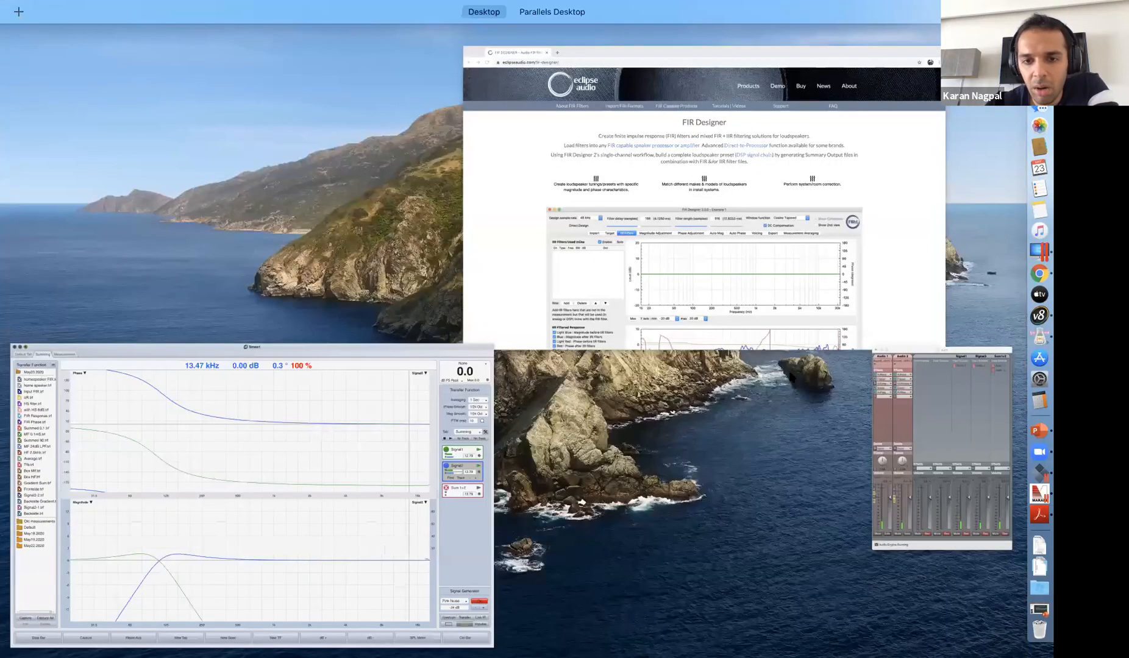
pyautogui.hotkey('ctrl', 'Up')
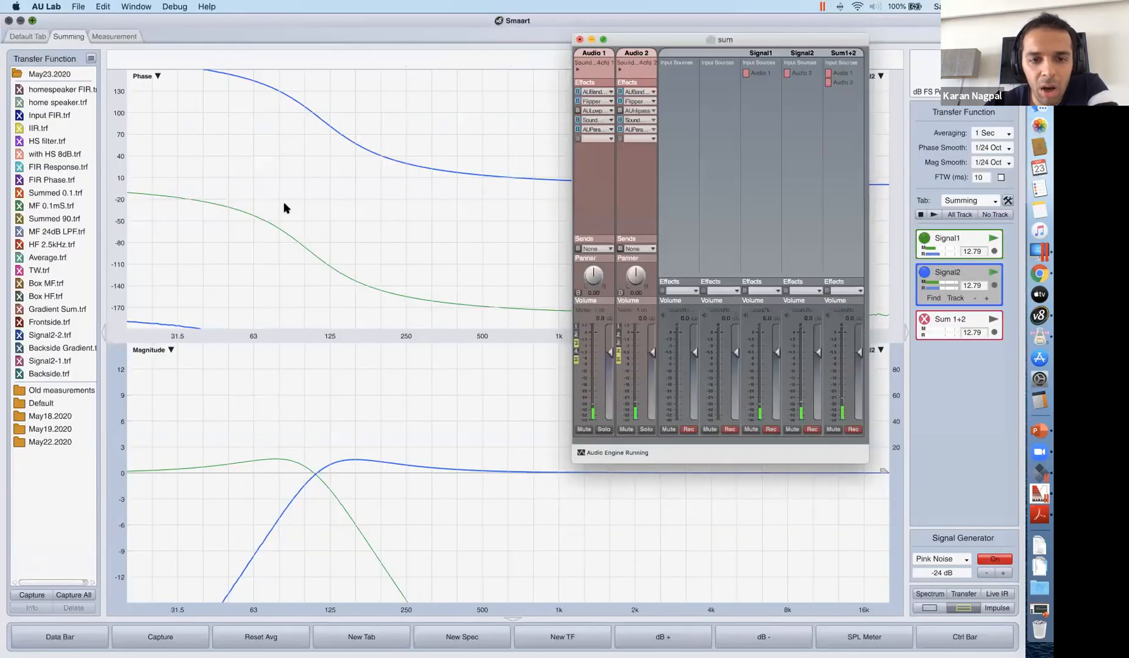
pyautogui.click(311, 201)
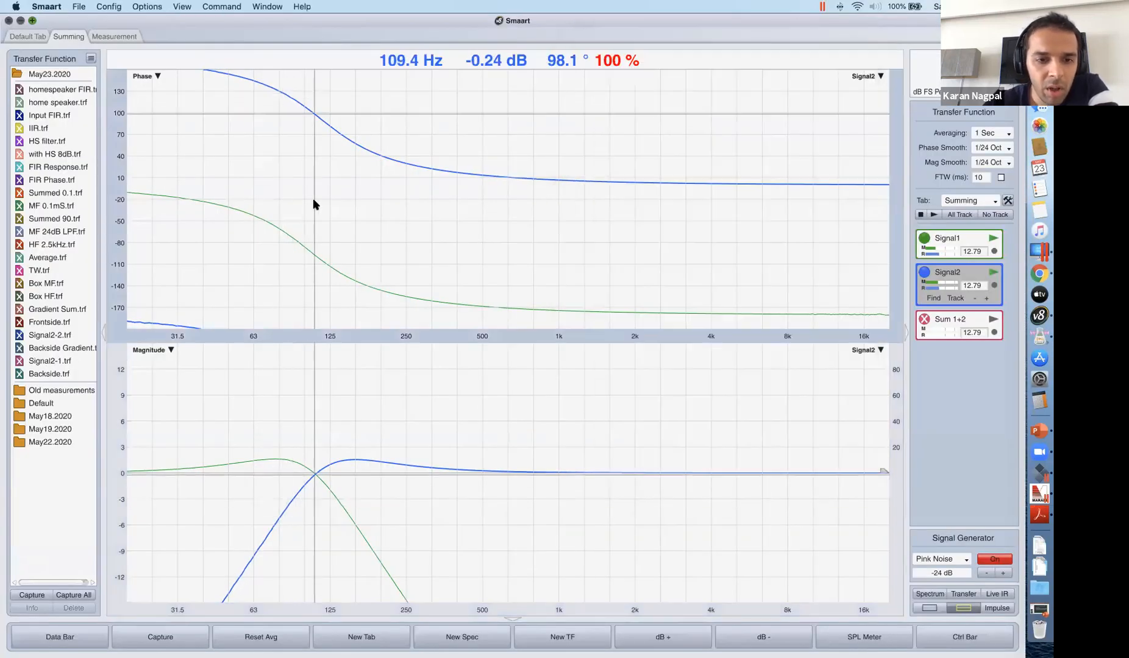
pyautogui.click(680, 347)
pyautogui.hotkey('ctrl', 'Up')
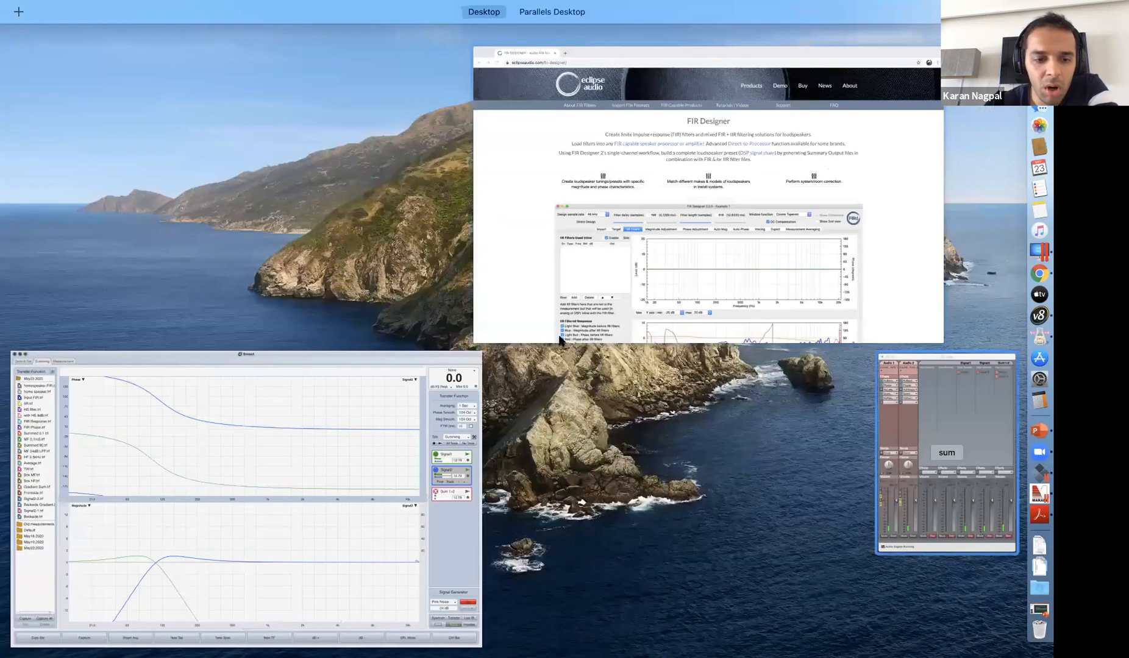
pyautogui.hotkey('ctrl', 'Up')
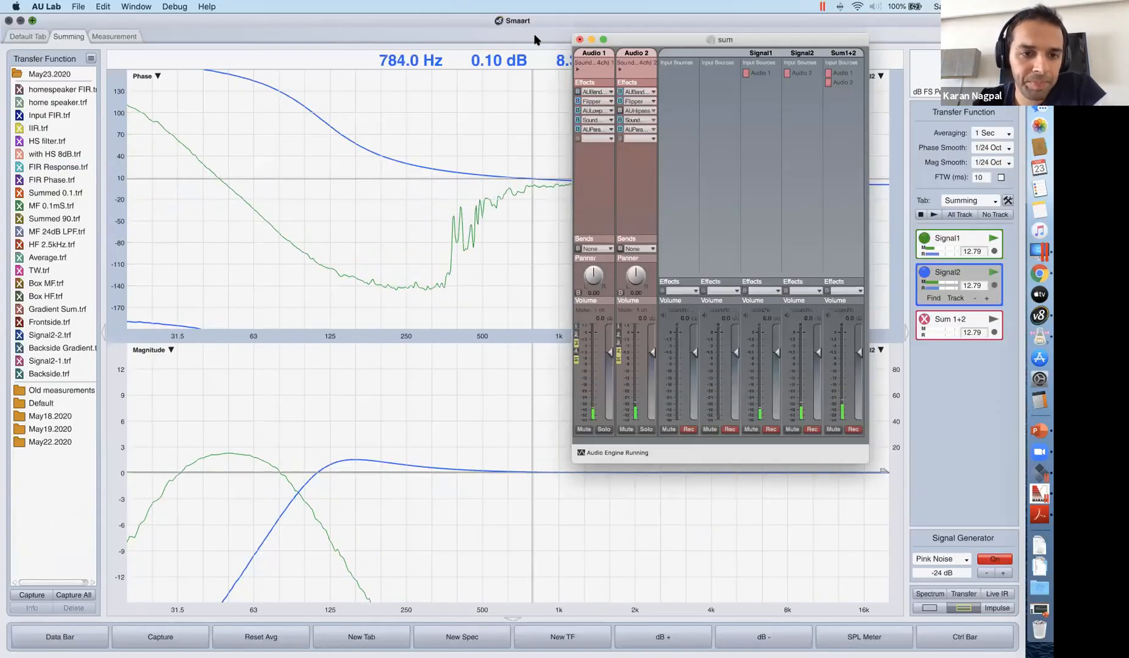
pyautogui.moveTo(844, 44); pyautogui.dragTo(1001, 228)
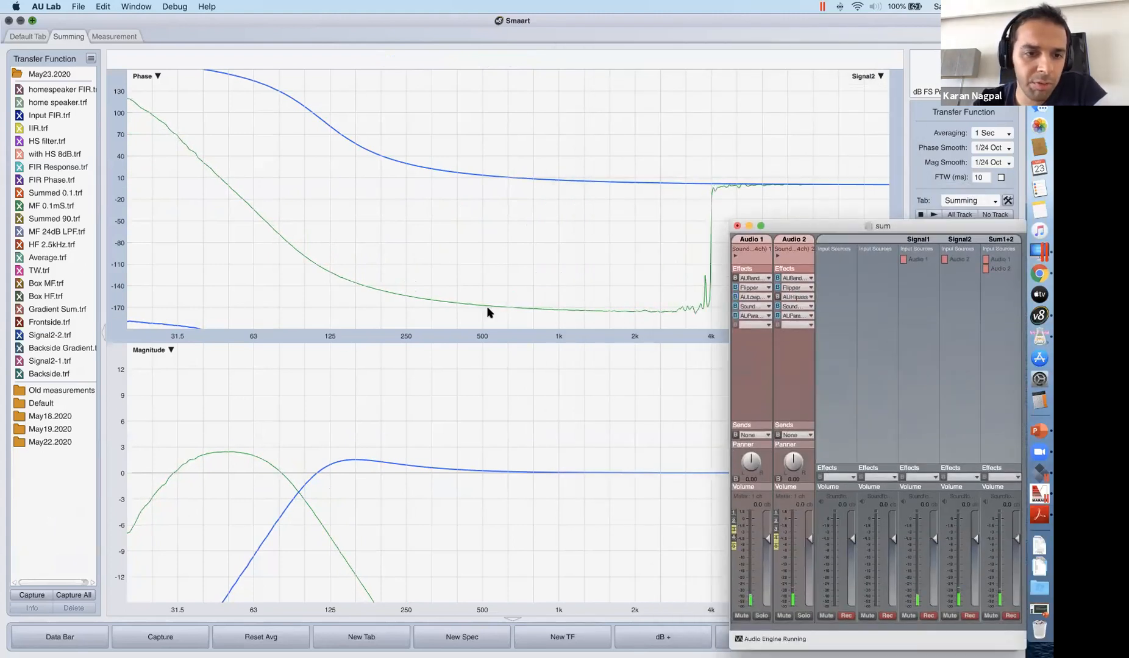
# Return to Smaart and start the Sum 1+2 measurement.
pyautogui.moveTo(294, 353)
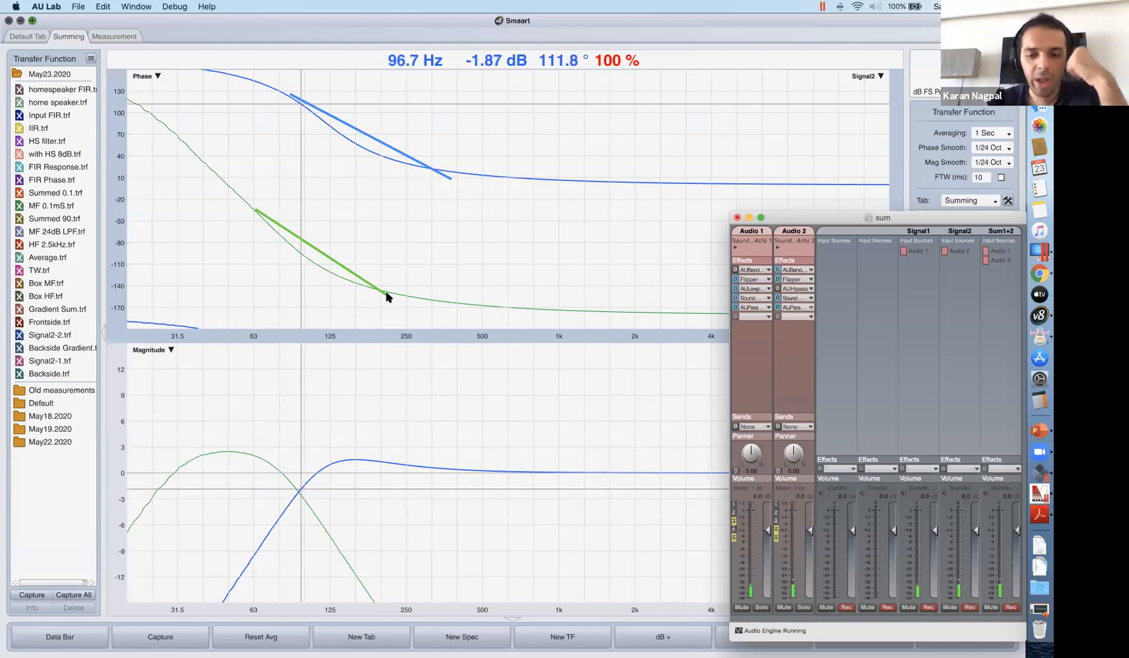
pyautogui.click(710, 18)
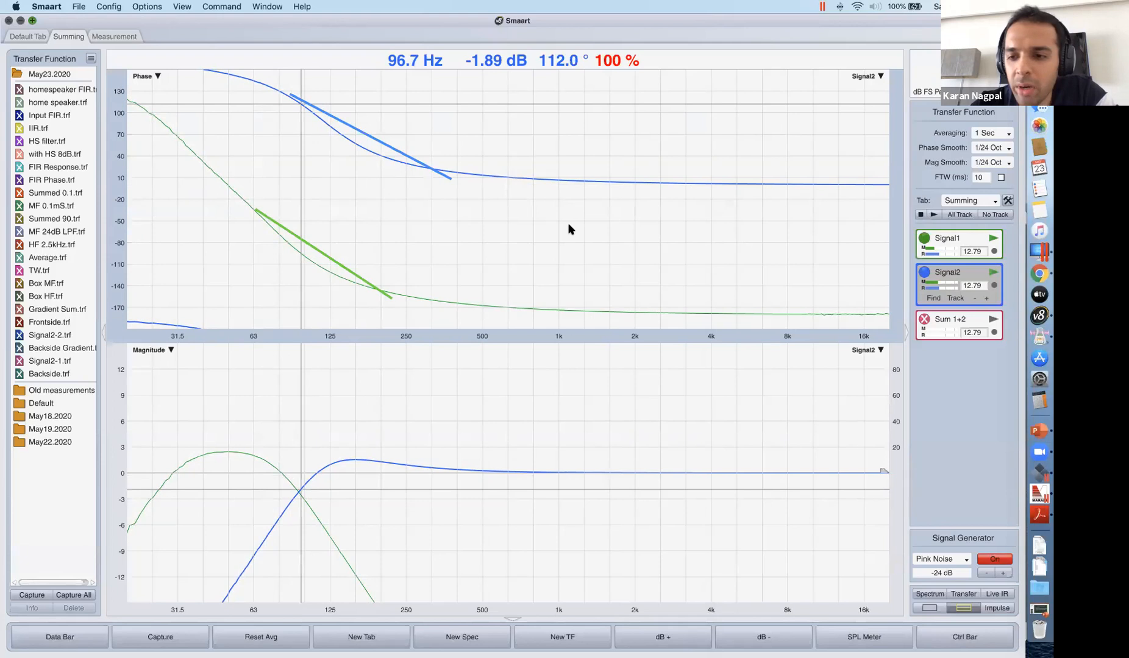
pyautogui.click(993, 320)
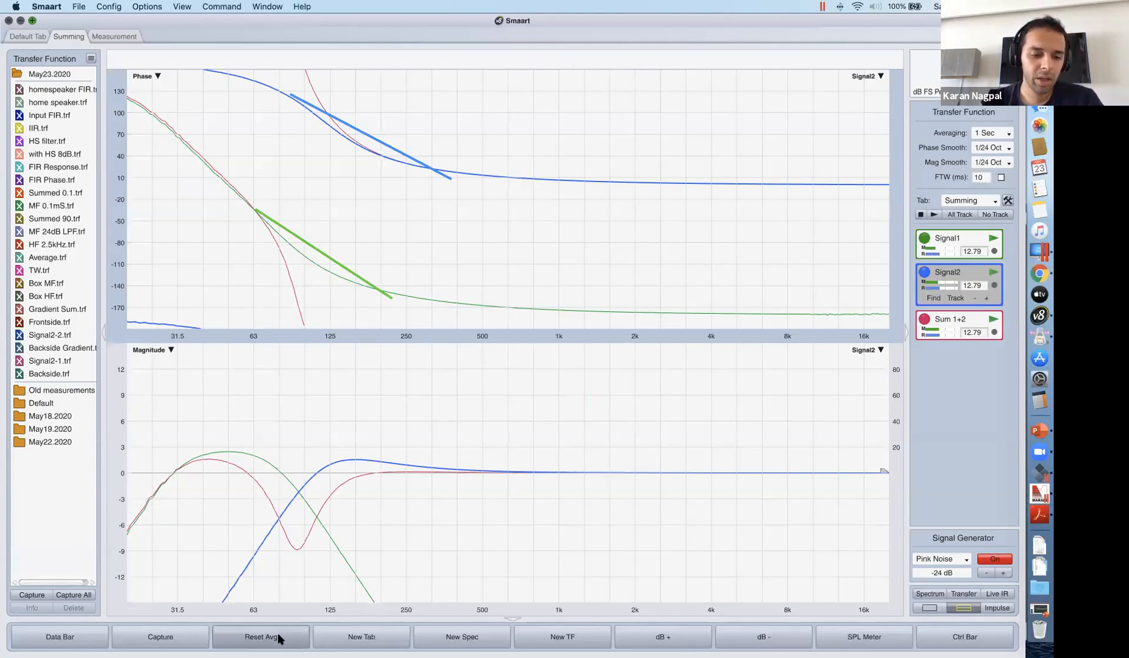
# Capture a trace and name it "summed siginal".
pyautogui.click(184, 634)
pyautogui.write('su')
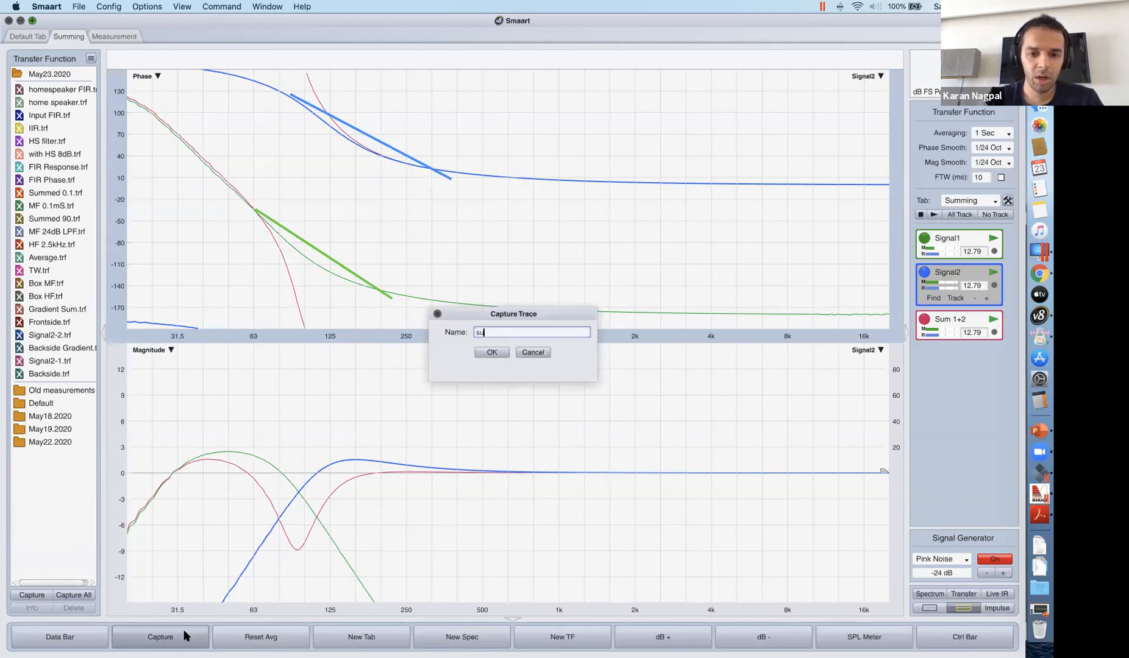
pyautogui.write('mmed sigin')
pyautogui.press('BackSpace')
pyautogui.press('BackSpace')
pyautogui.write('nal')
pyautogui.press('Return')
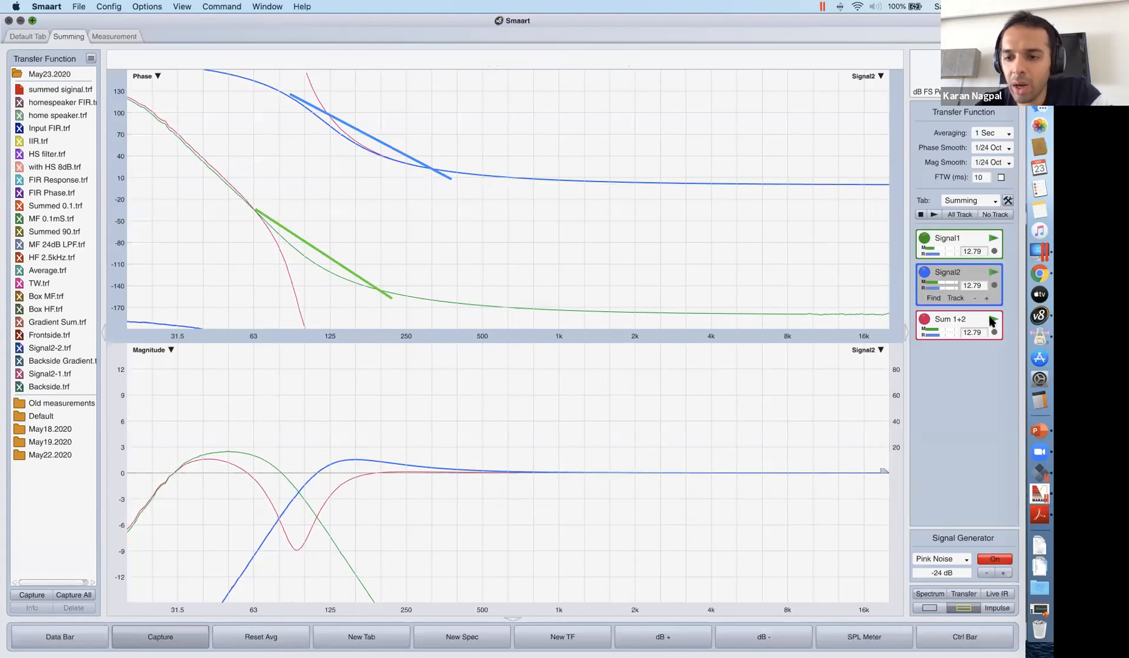
# Stop the Sum 1+2 measurement, select Signal1, and read its phase at the crossover with Signal2.
pyautogui.click(924, 318)
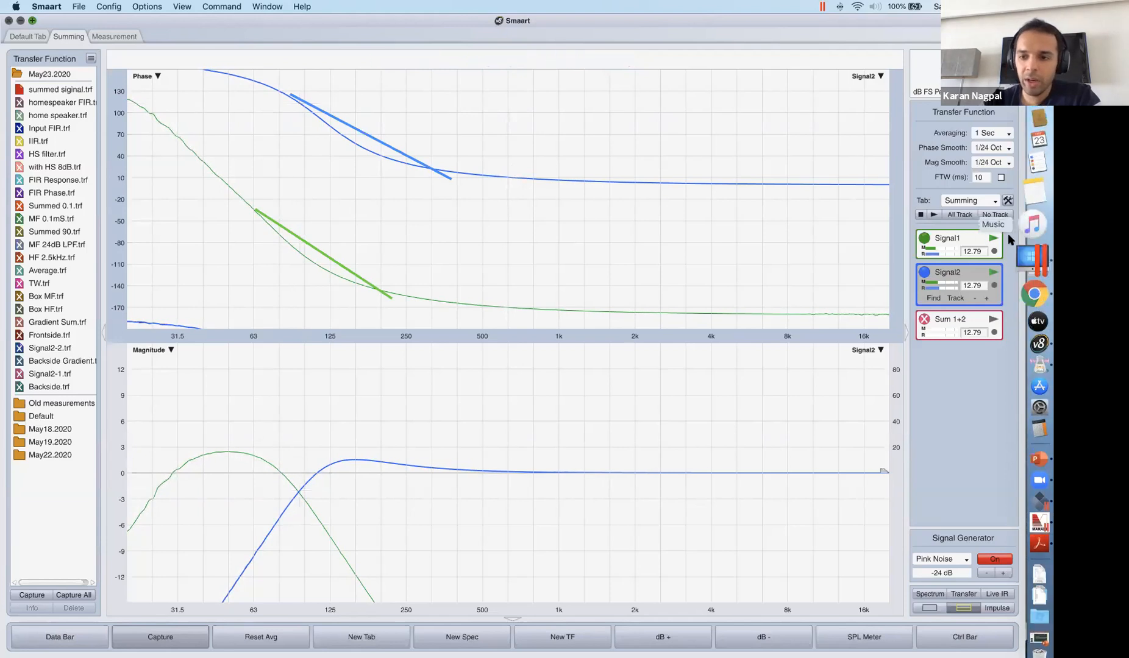
pyautogui.click(950, 241)
pyautogui.moveTo(289, 376)
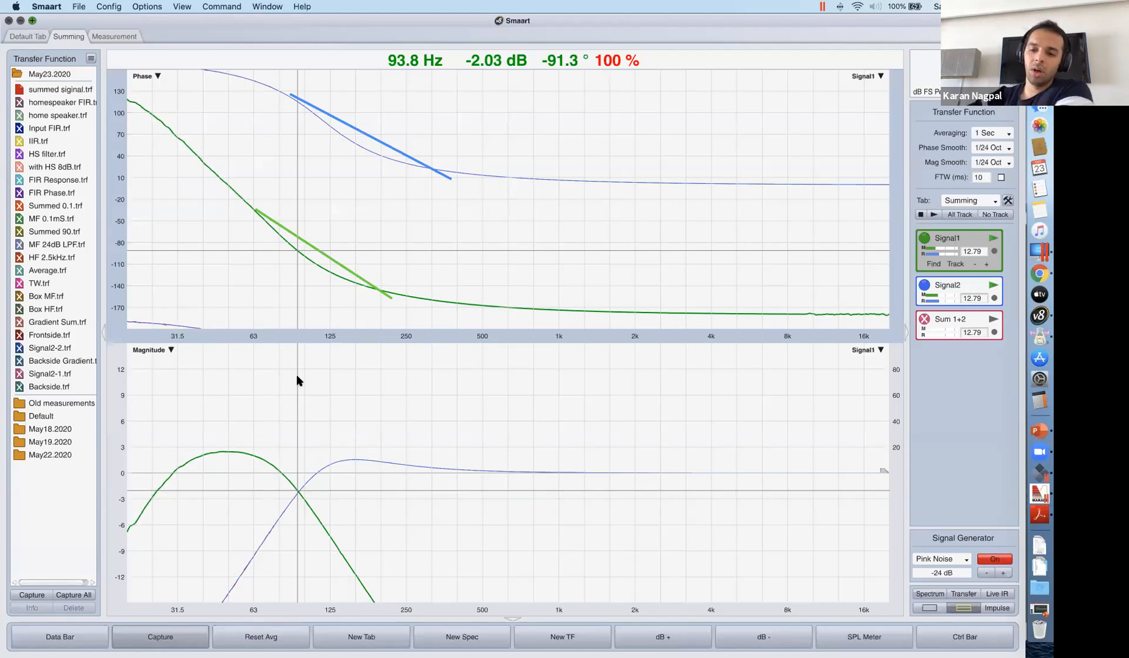
# In Calculator, add 112 and 91.5, work out 200 / 360 × 1000 / 94, and close Calculator.
pyautogui.click(1039, 399)
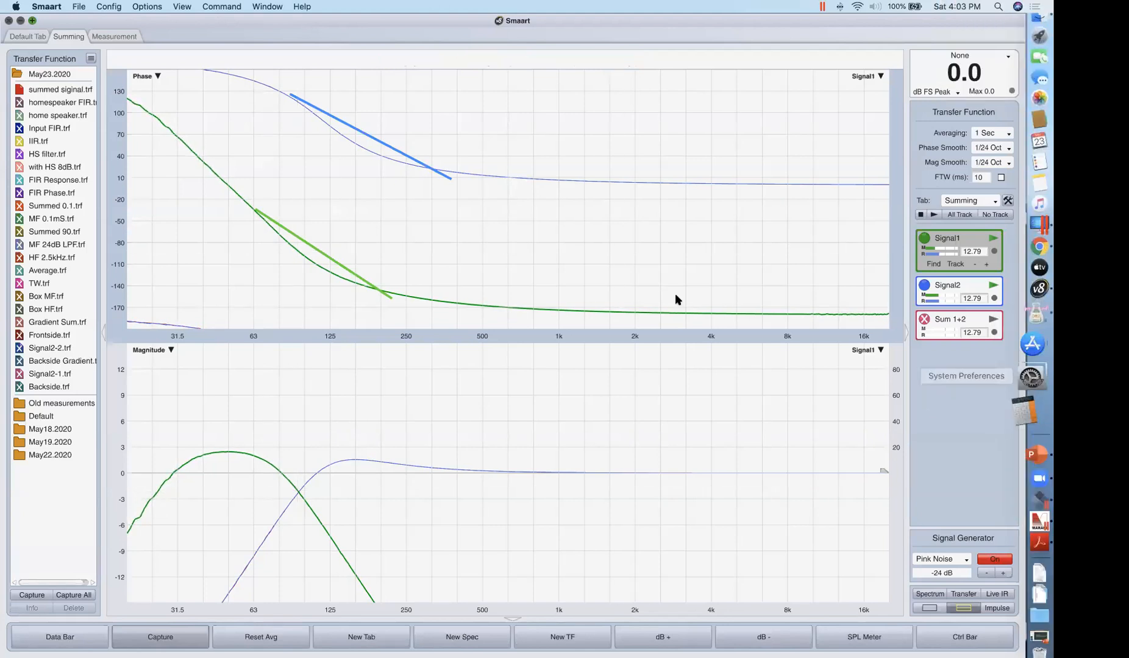
pyautogui.write('11')
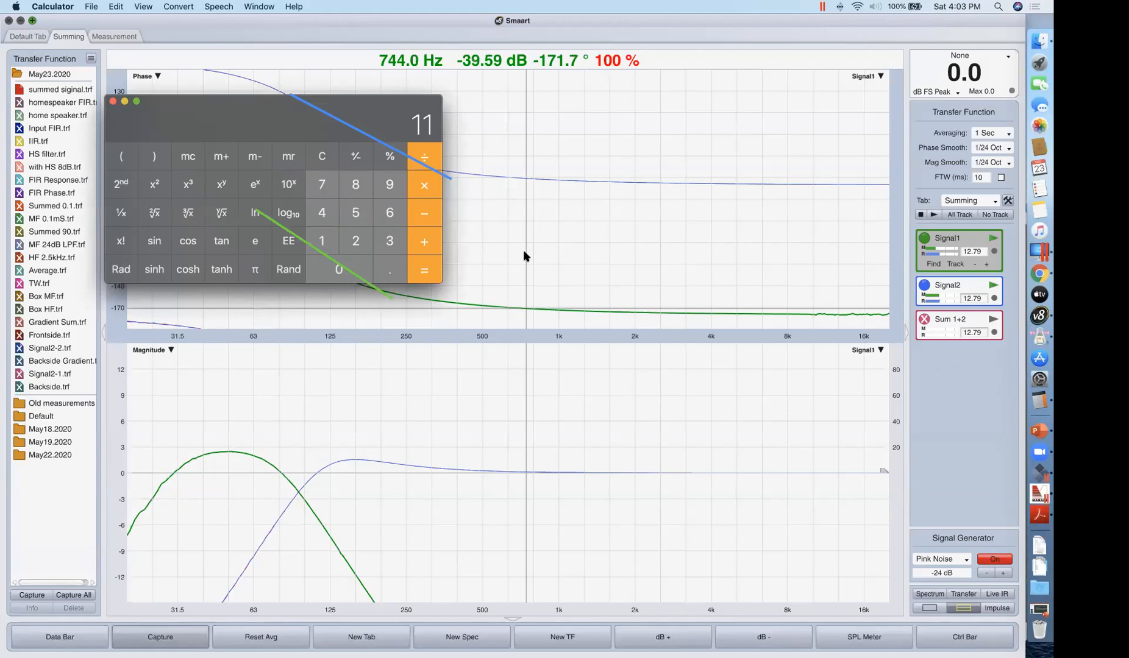
pyautogui.write('2+91.5+')
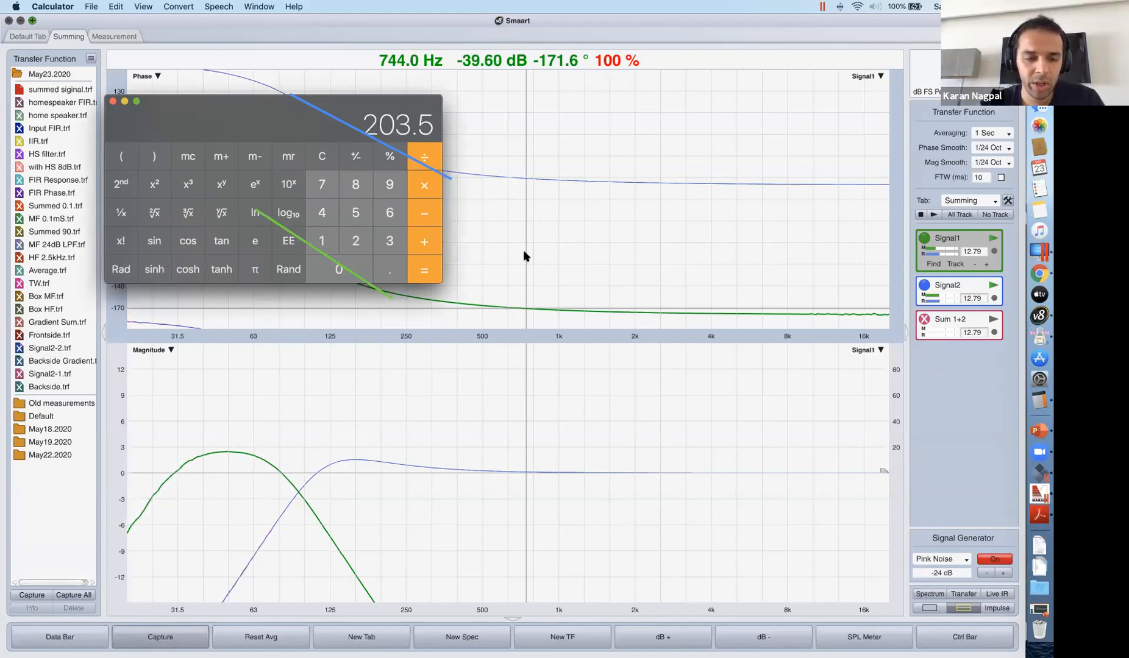
pyautogui.write('200')
pyautogui.write('360')
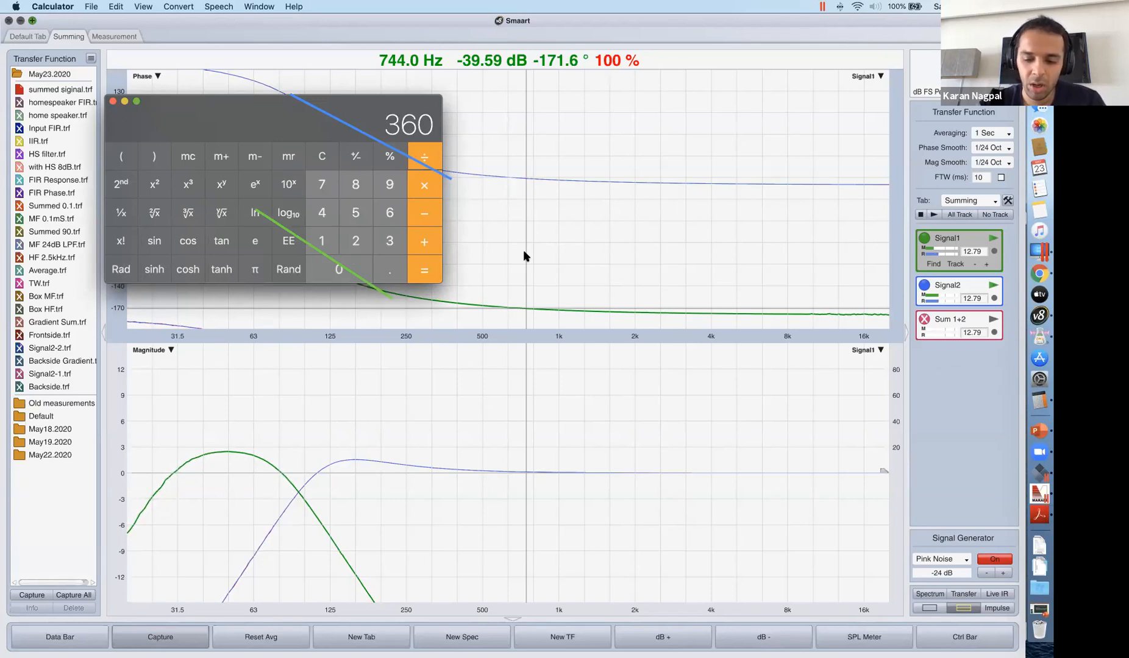
pyautogui.write('=1000')
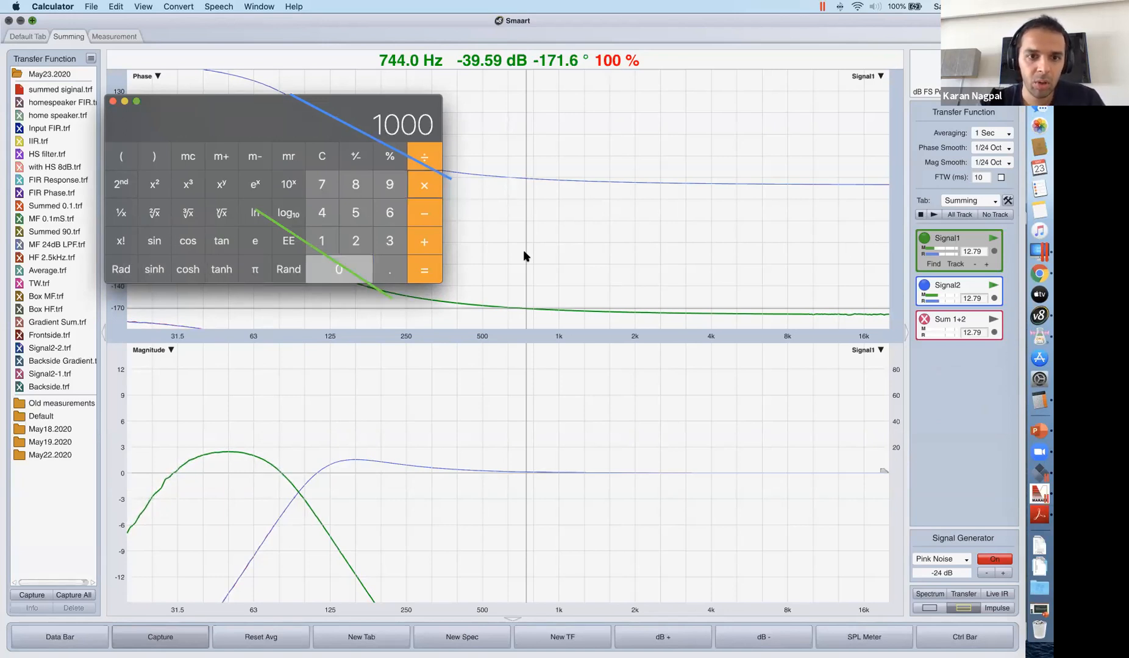
pyautogui.press('Return')
pyautogui.write('/94=')
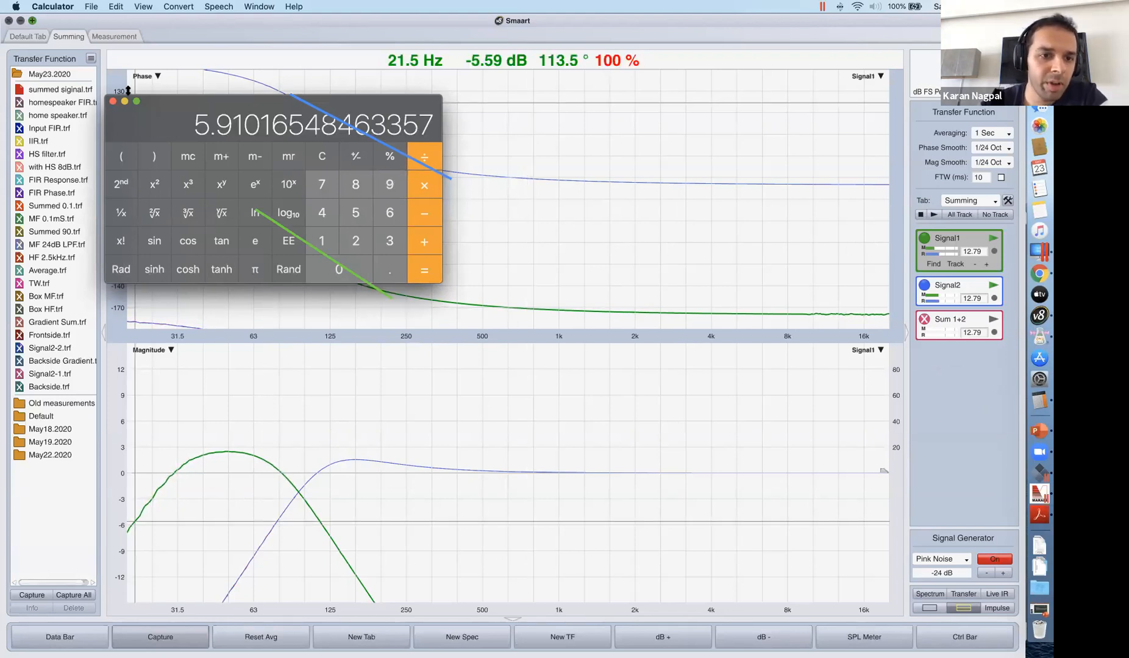
pyautogui.click(113, 101)
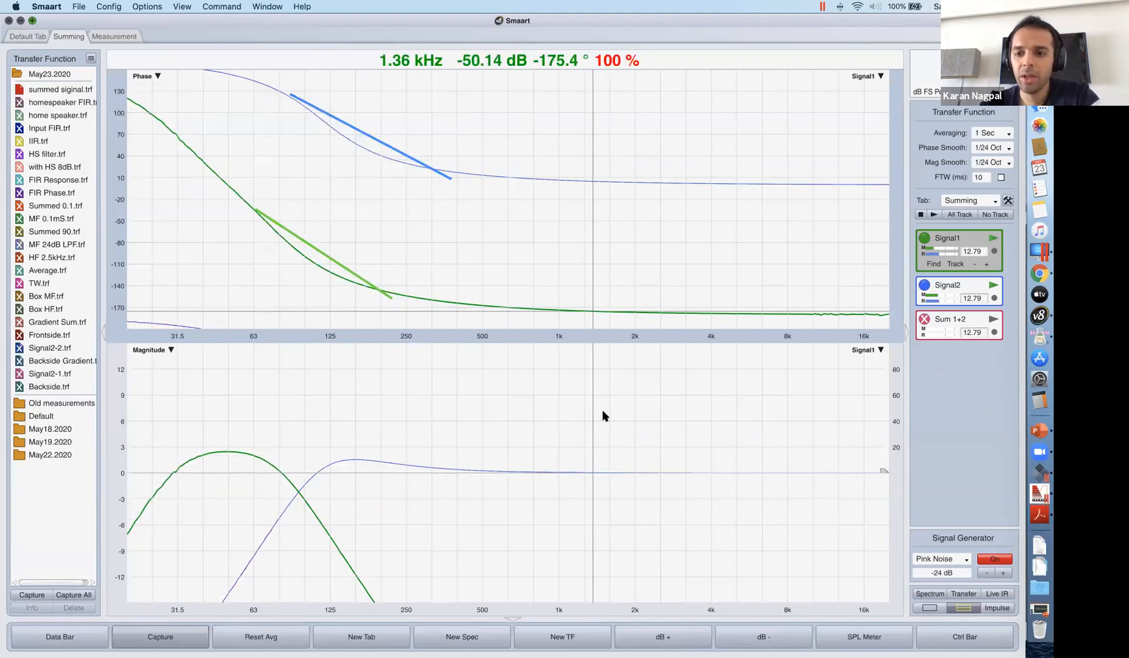
# Open the Sound Delay effect on Audio 2 in AU Lab's sum mixer.
pyautogui.hotkey('ctrl', 'Up')
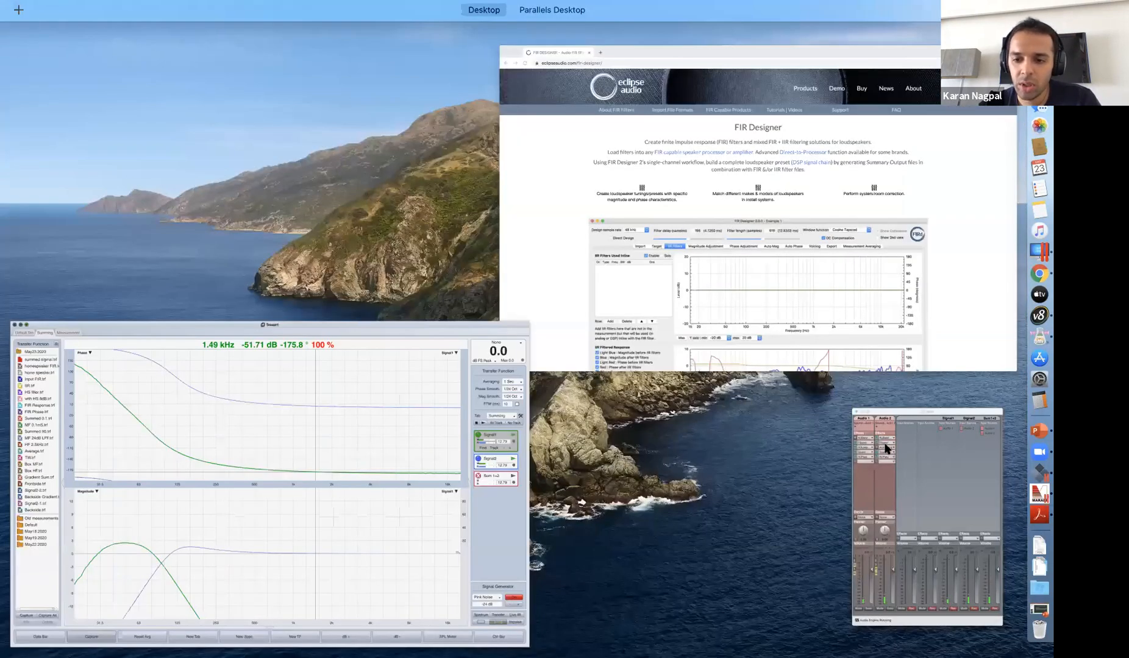
pyautogui.click(886, 449)
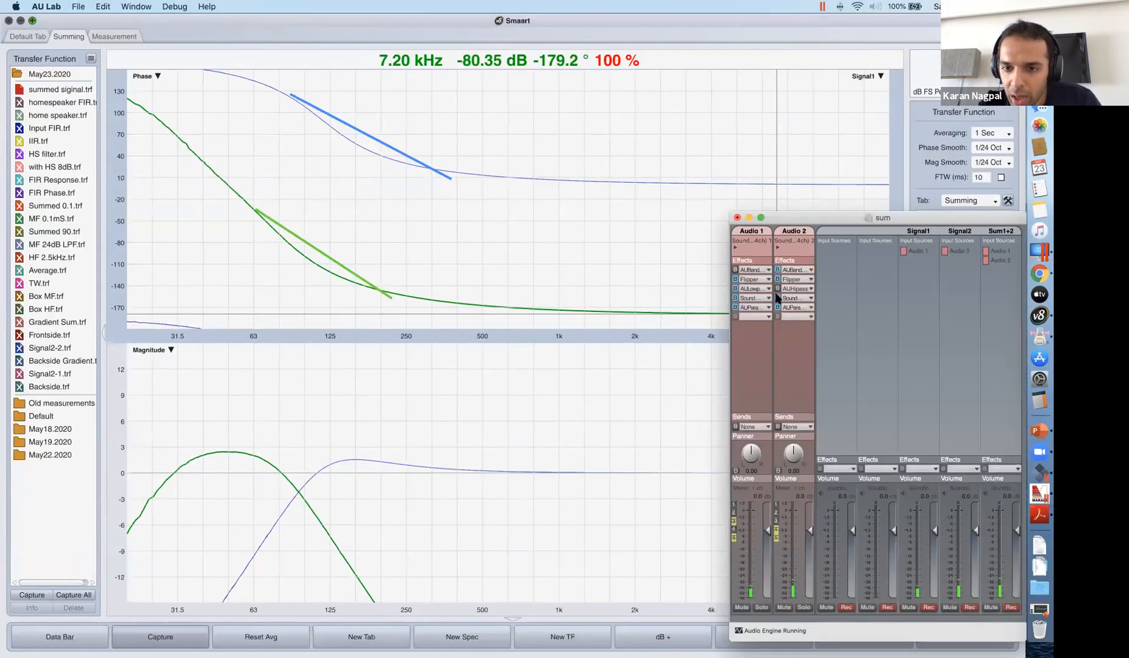
pyautogui.click(790, 299)
pyautogui.click(794, 344)
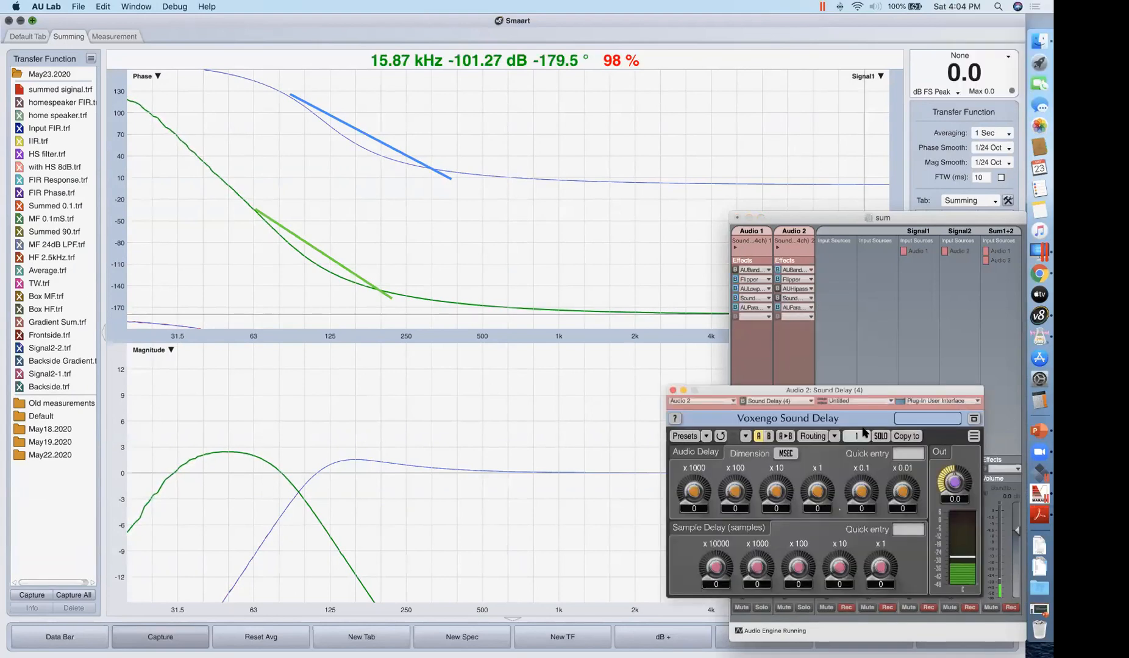
# Calculate the required delay in Calculator as 200 / 360 × 1000 / 94.
pyautogui.click(1039, 401)
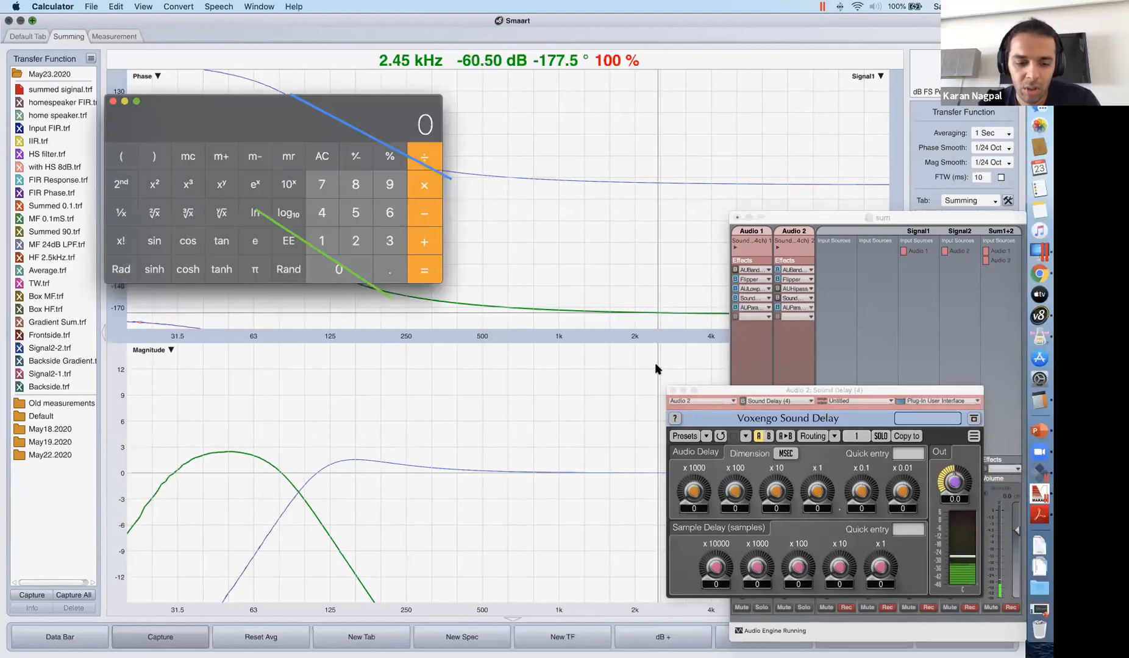
pyautogui.write('200/360')
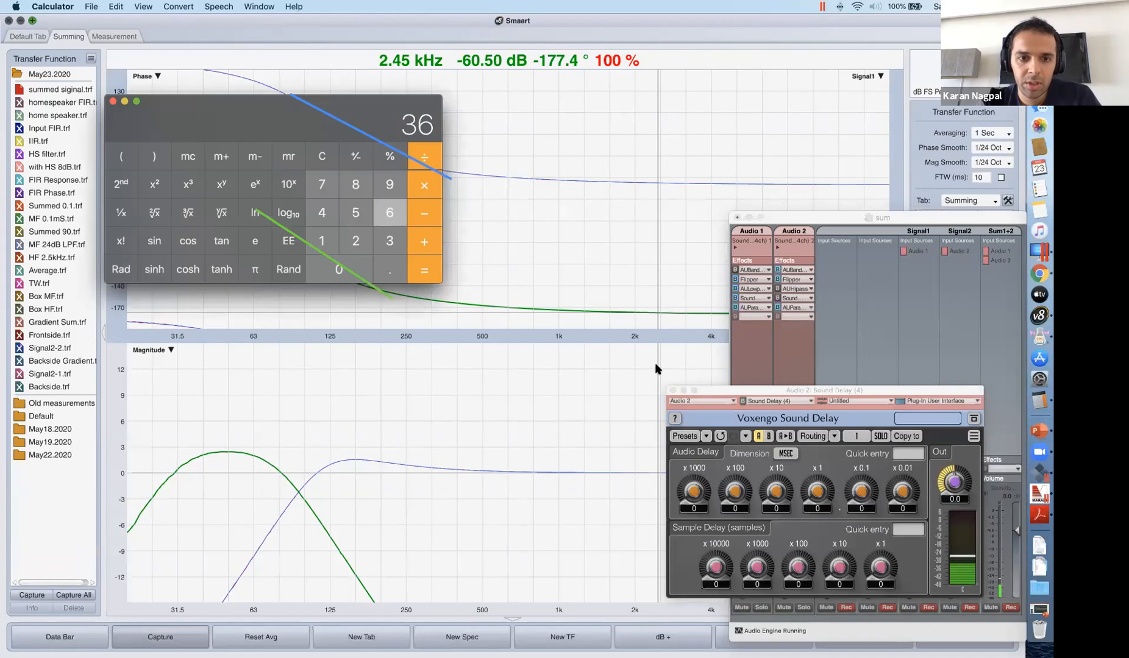
pyautogui.press('Return')
pyautogui.write('*1000')
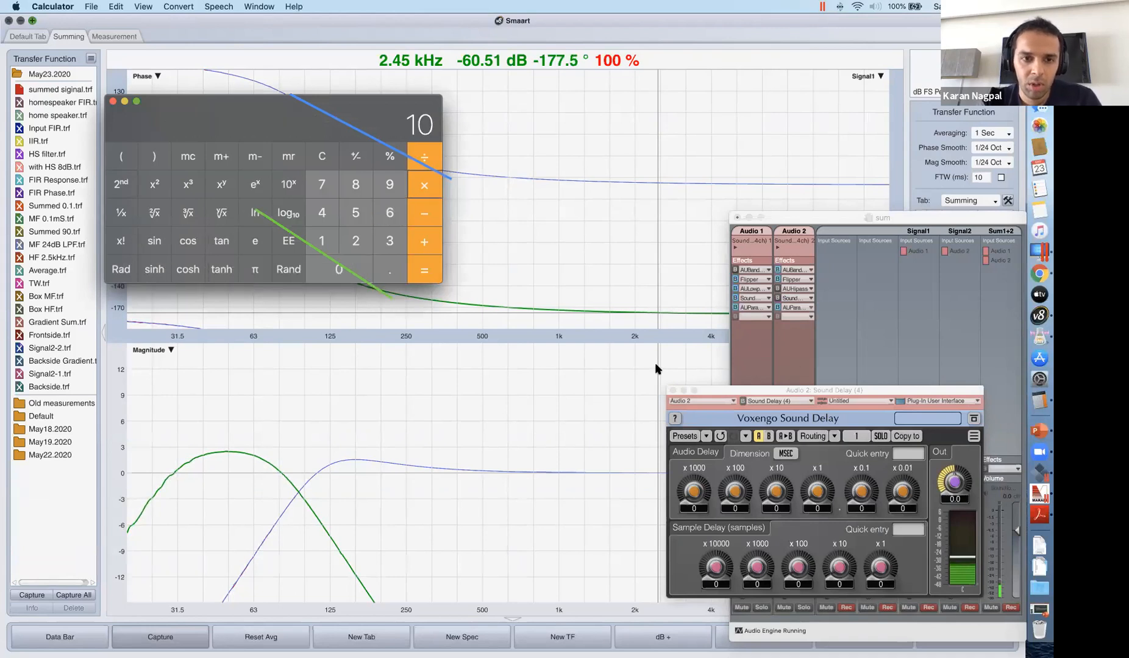
pyautogui.press('Return')
pyautogui.write('94')
pyautogui.press('Return')
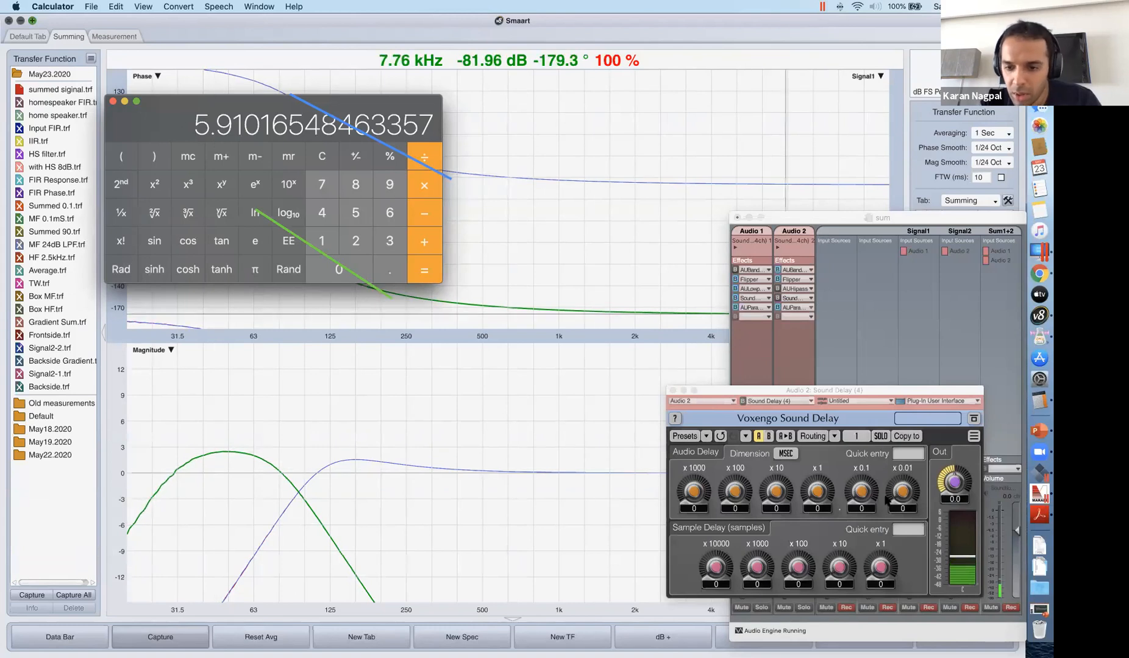
# Set Audio 2's Sound Delay to 5.9 ms, with the ×1 value at 5 and the ×0.1 value at 9.
pyautogui.click(818, 509)
pyautogui.write('5')
pyautogui.press('Return')
pyautogui.moveTo(861, 512); pyautogui.dragTo(855, 513)
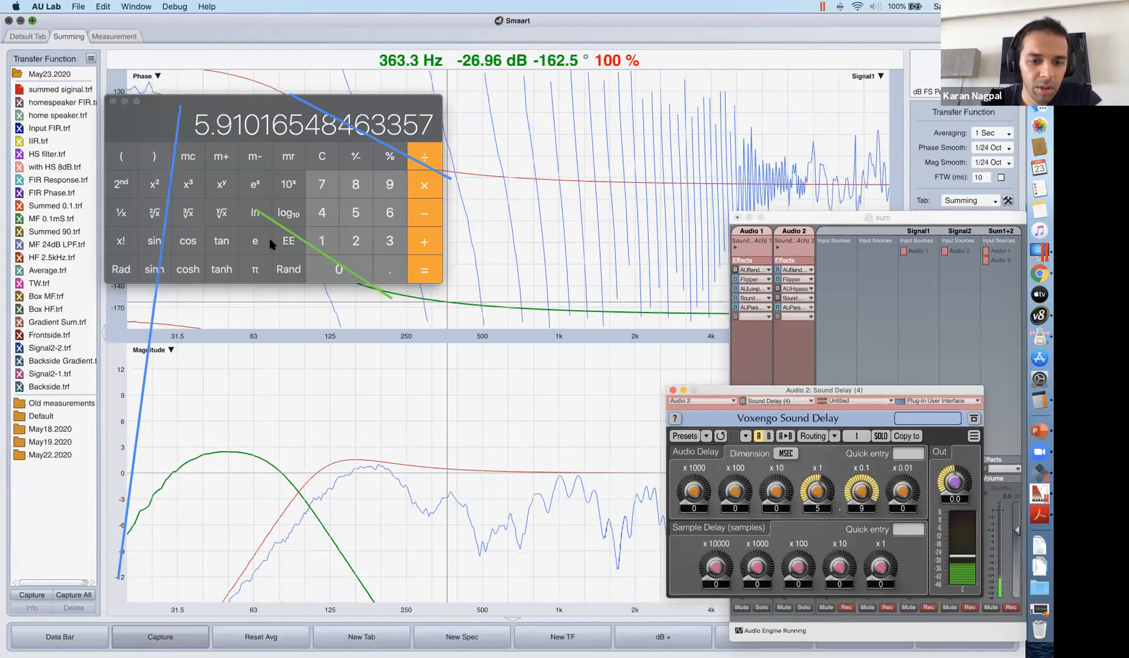
# Clear Calculator and the Sound Delay window away and minimize the sum mixer to reveal the Smaart plots.
pyautogui.click(483, 320)
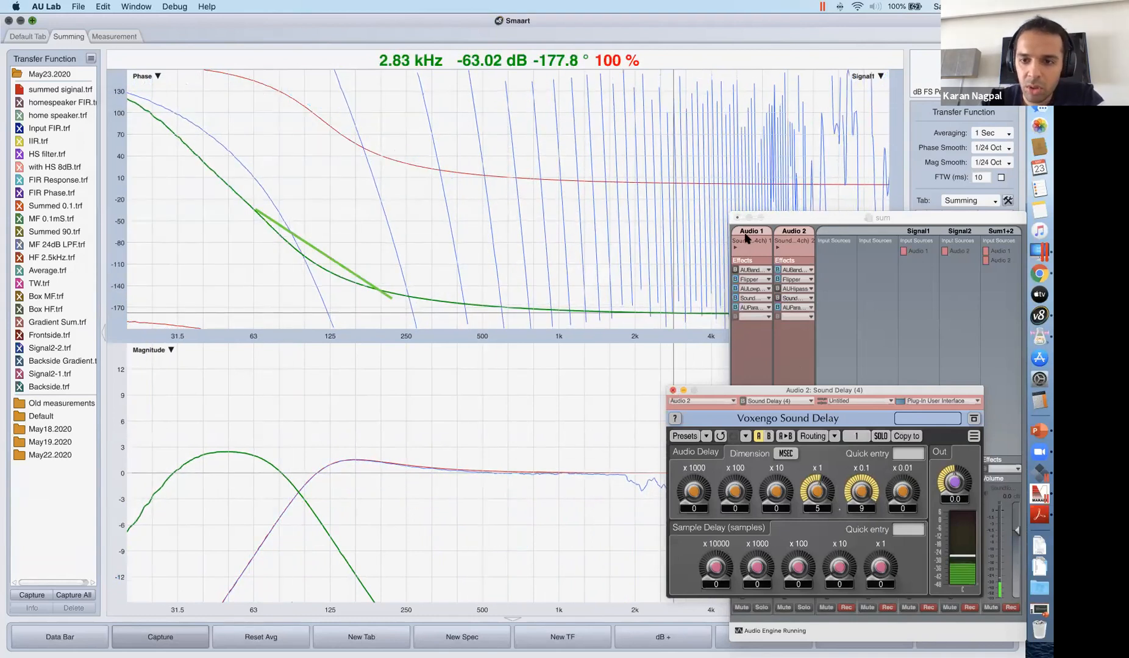
pyautogui.click(672, 390)
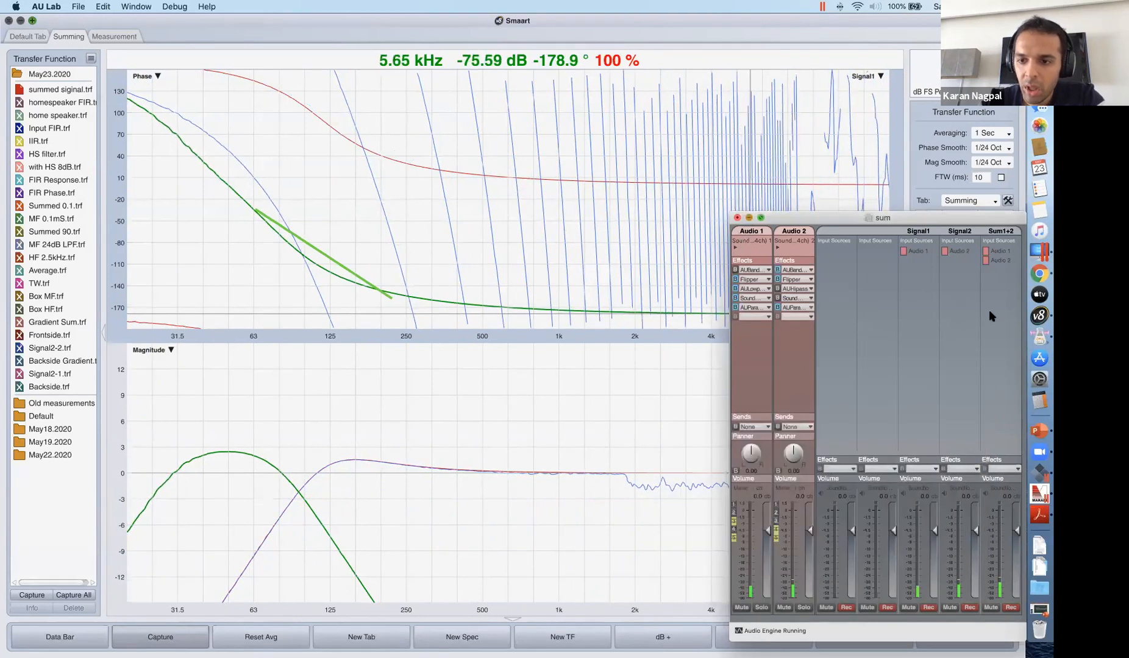
pyautogui.press('super+m')
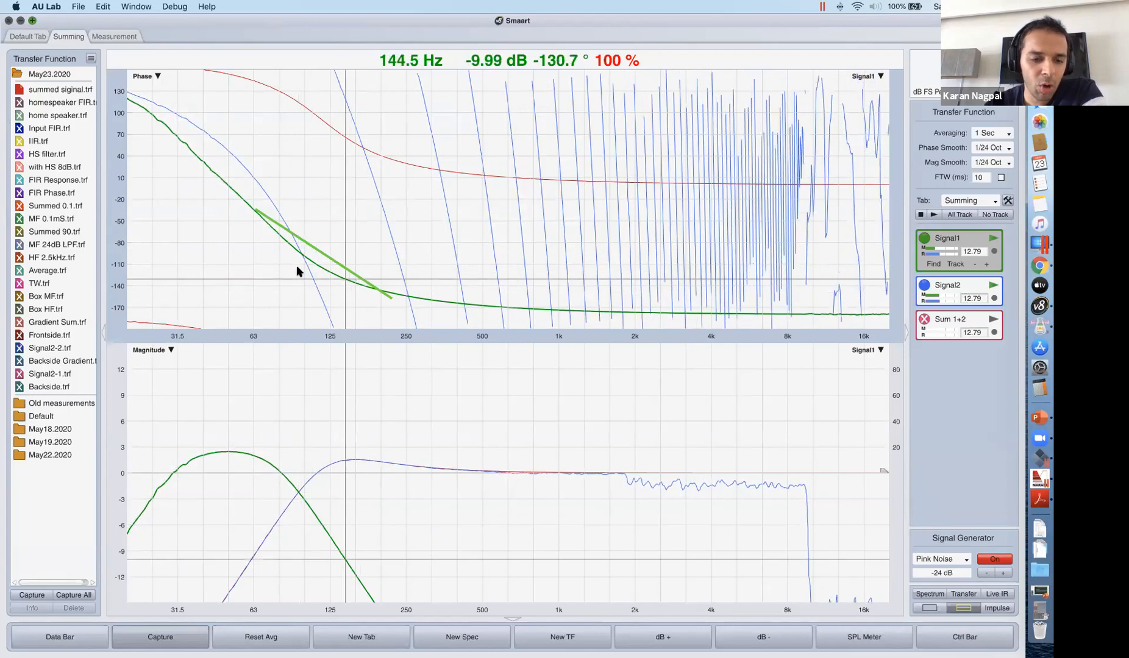
# Start the live Sum 1+2 measurement and capture a trace named Summed1.
pyautogui.click(456, 99)
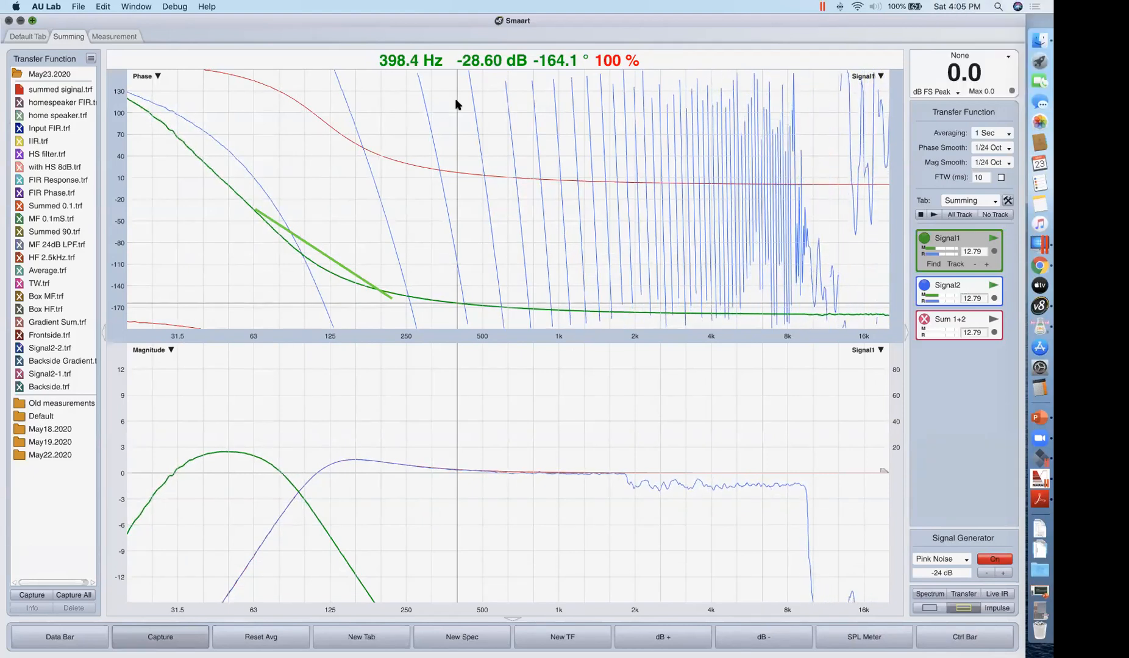
pyautogui.click(300, 231)
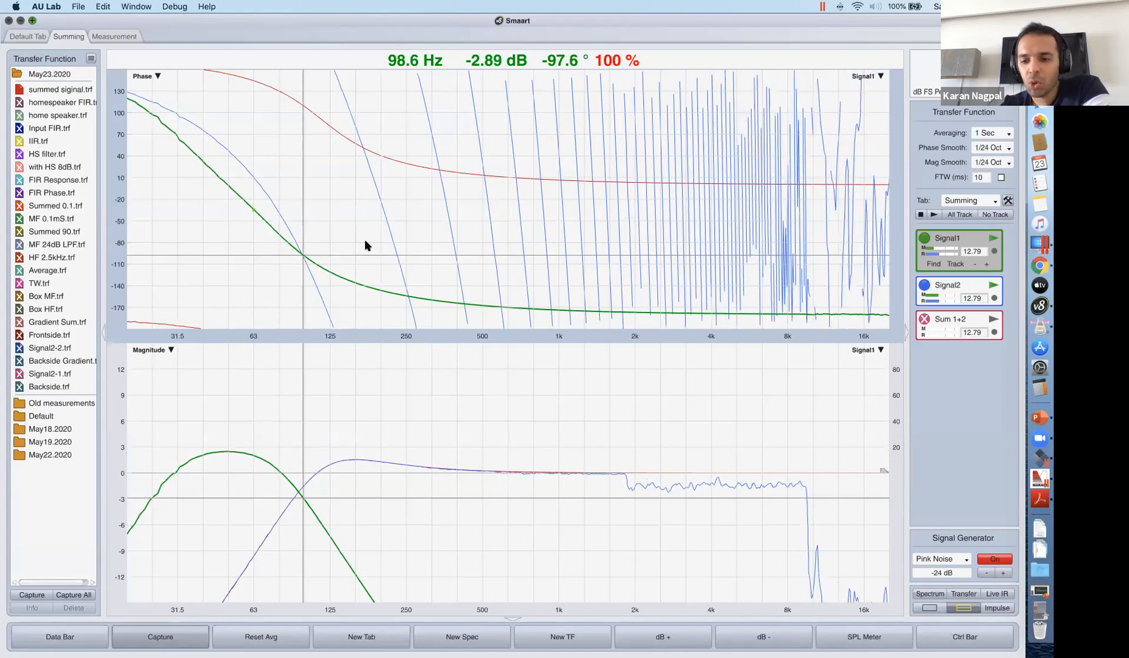
pyautogui.click(991, 320)
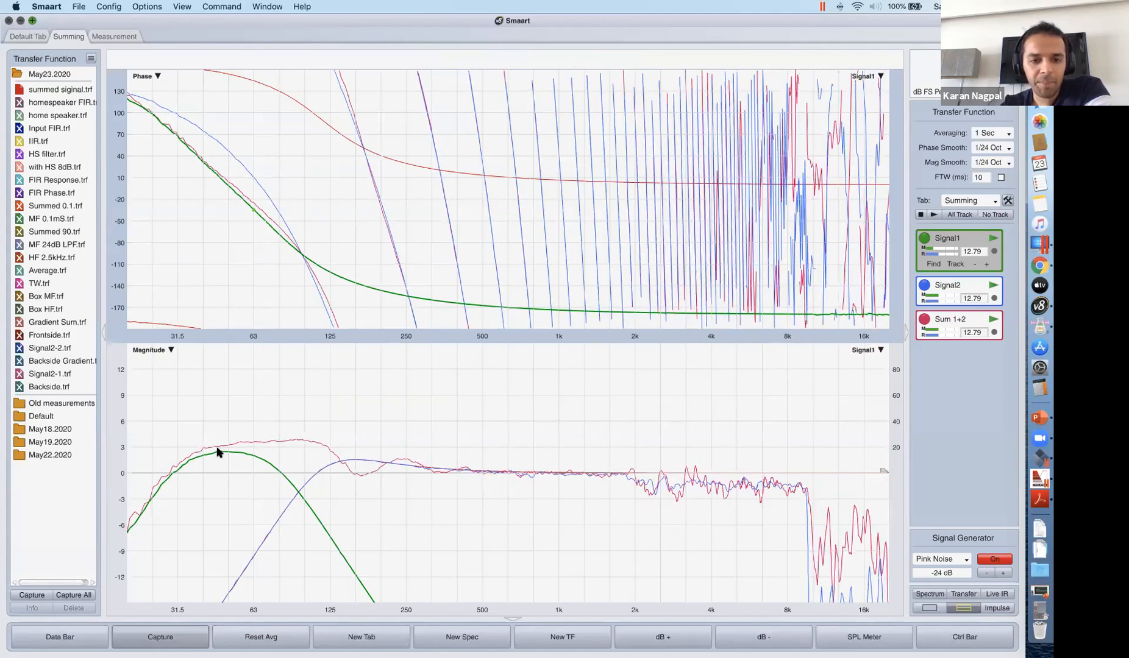
pyautogui.click(160, 643)
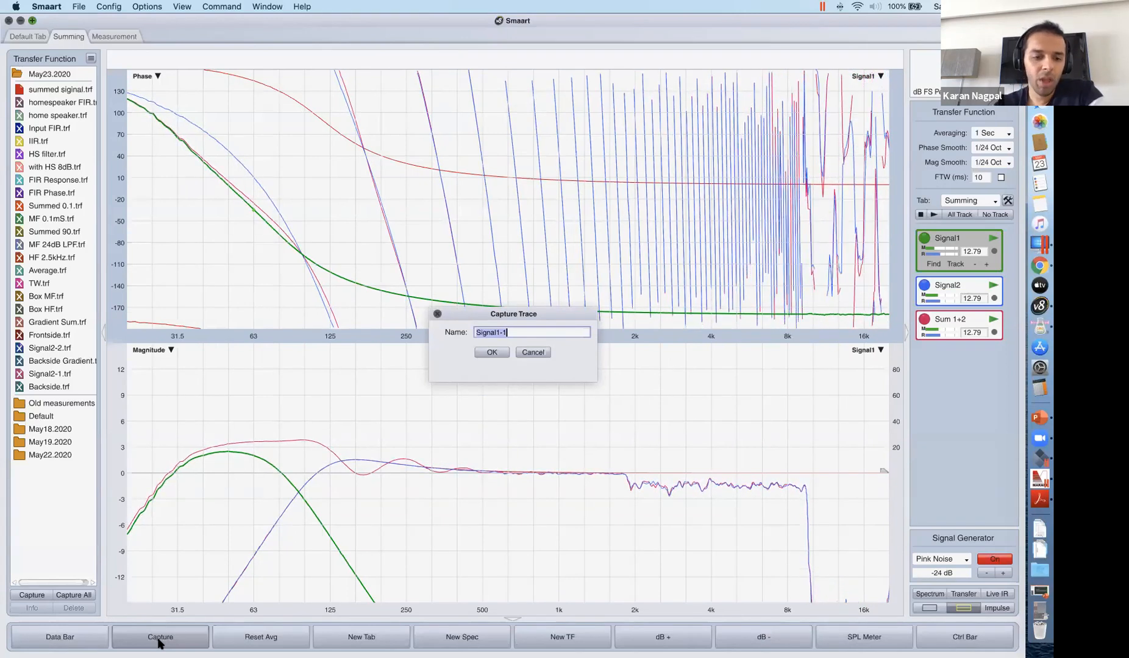
pyautogui.write('Summed1')
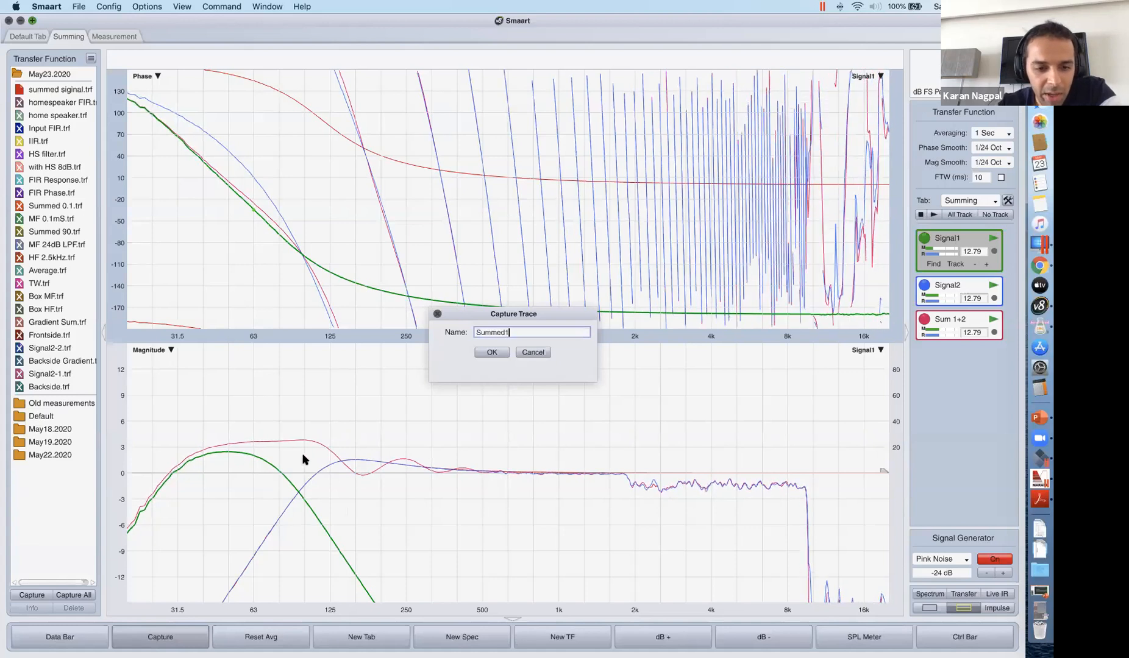
pyautogui.press('Return')
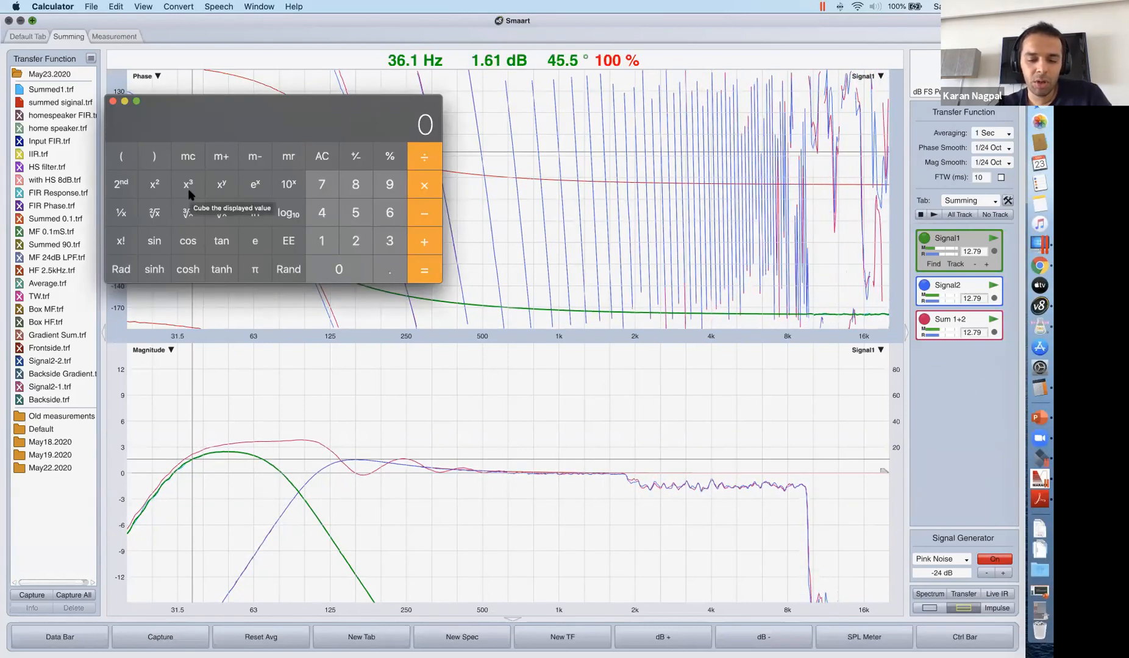
# Calculate the period of the 94 Hz crossover in Calculator as 1000 / 94 and close the calculator.
pyautogui.write('1000')
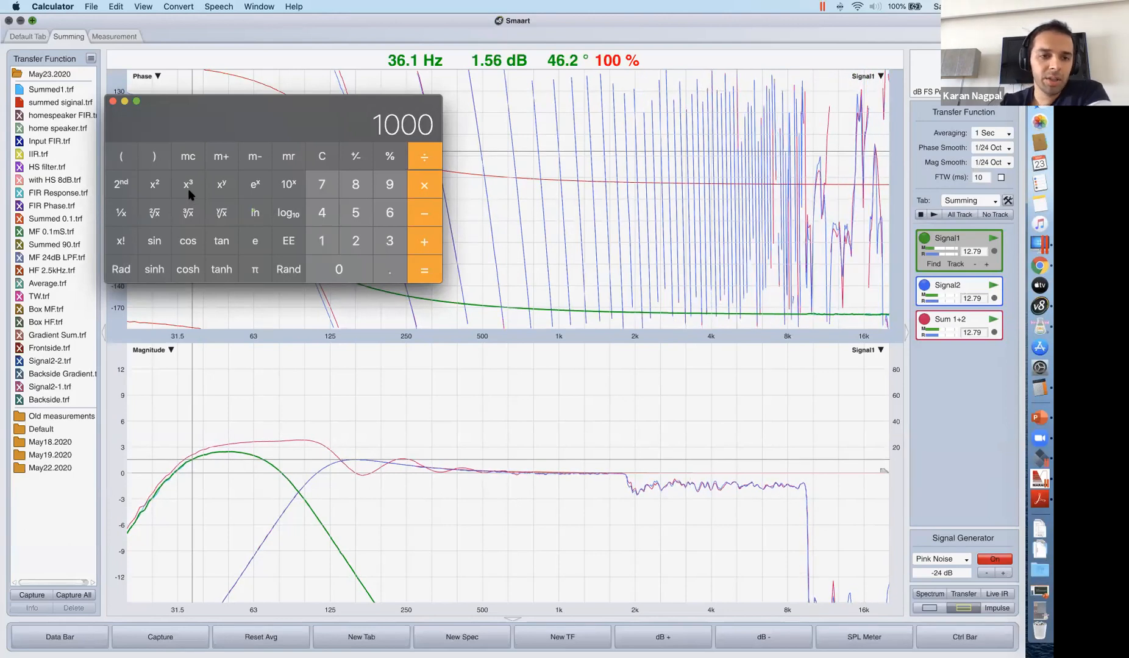
pyautogui.write('/94')
pyautogui.press('Return')
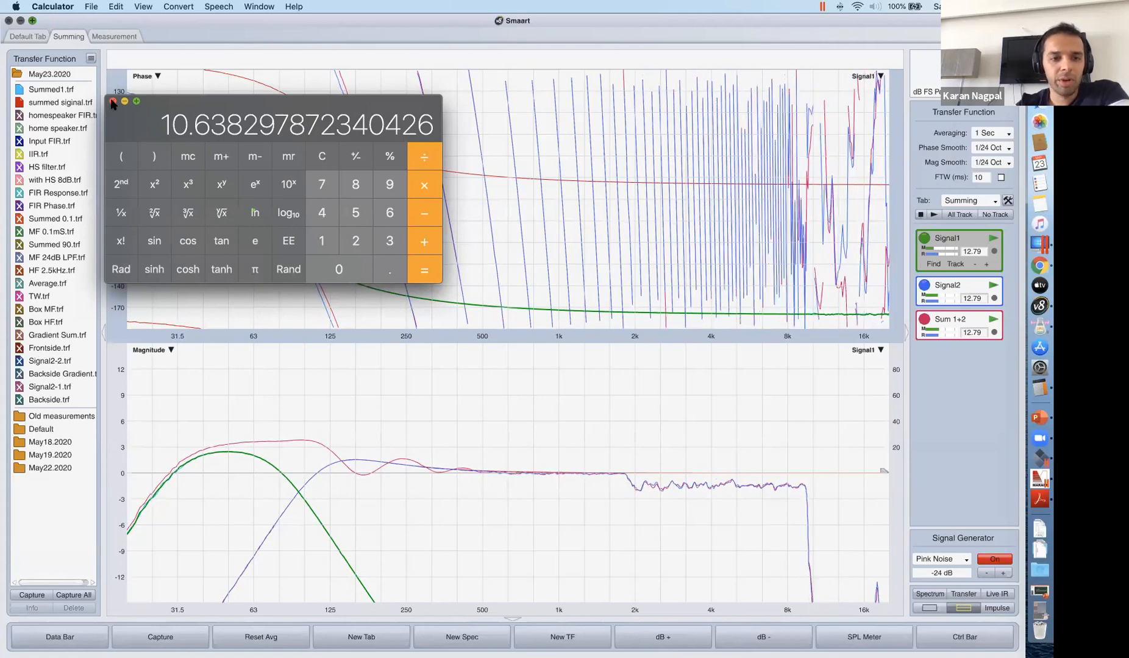
pyautogui.press('super+q')
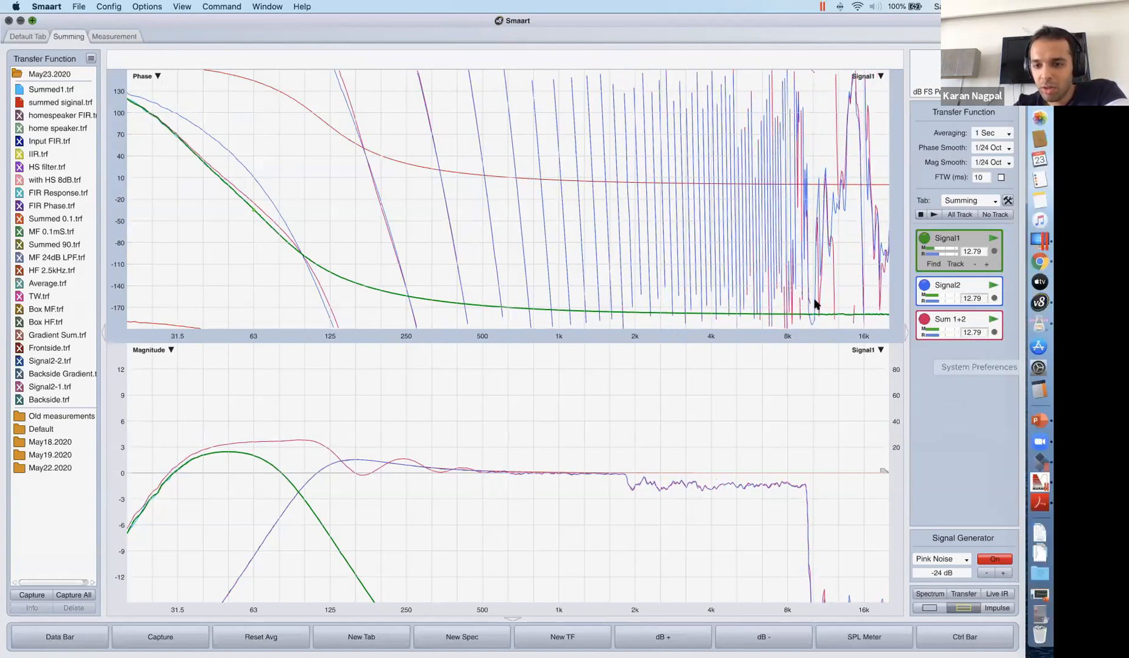
# Bring up AU Lab's sum mixer and calculate half the 94 Hz period in Calculator as 1000 / 94 / 2.
pyautogui.click(1027, 331)
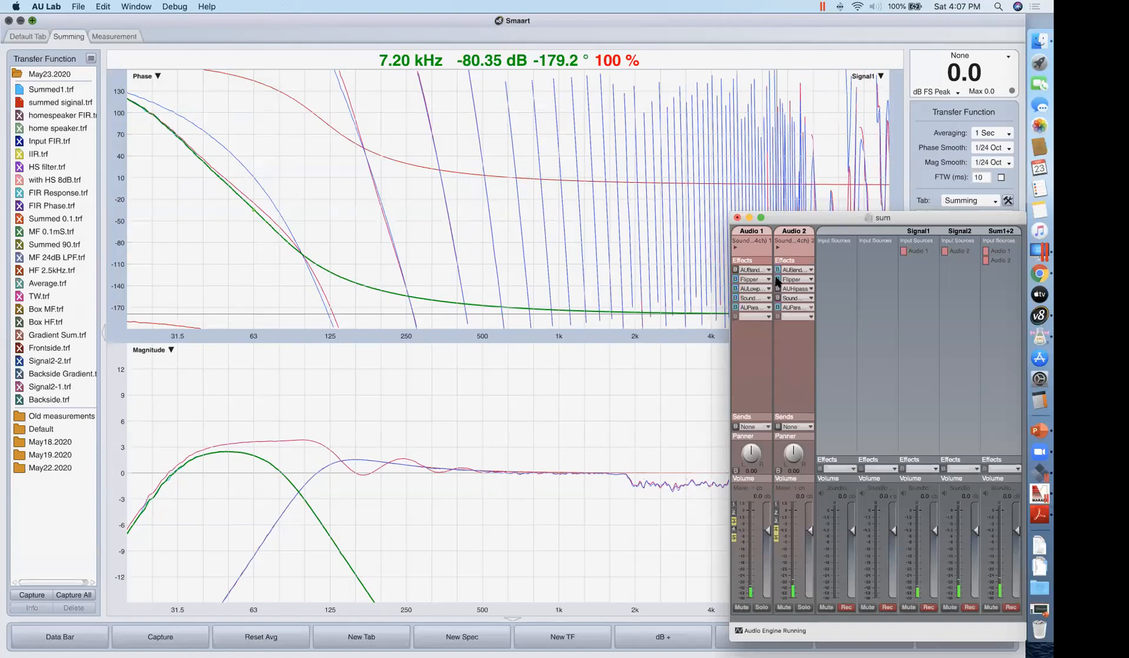
pyautogui.click(776, 279)
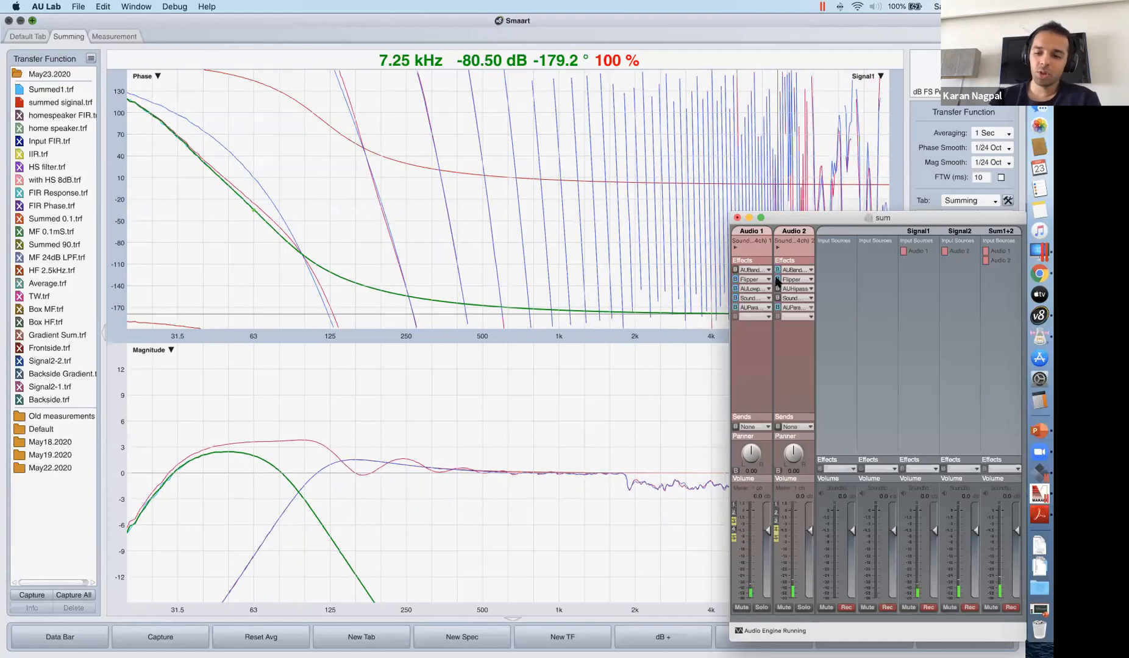
pyautogui.click(1029, 402)
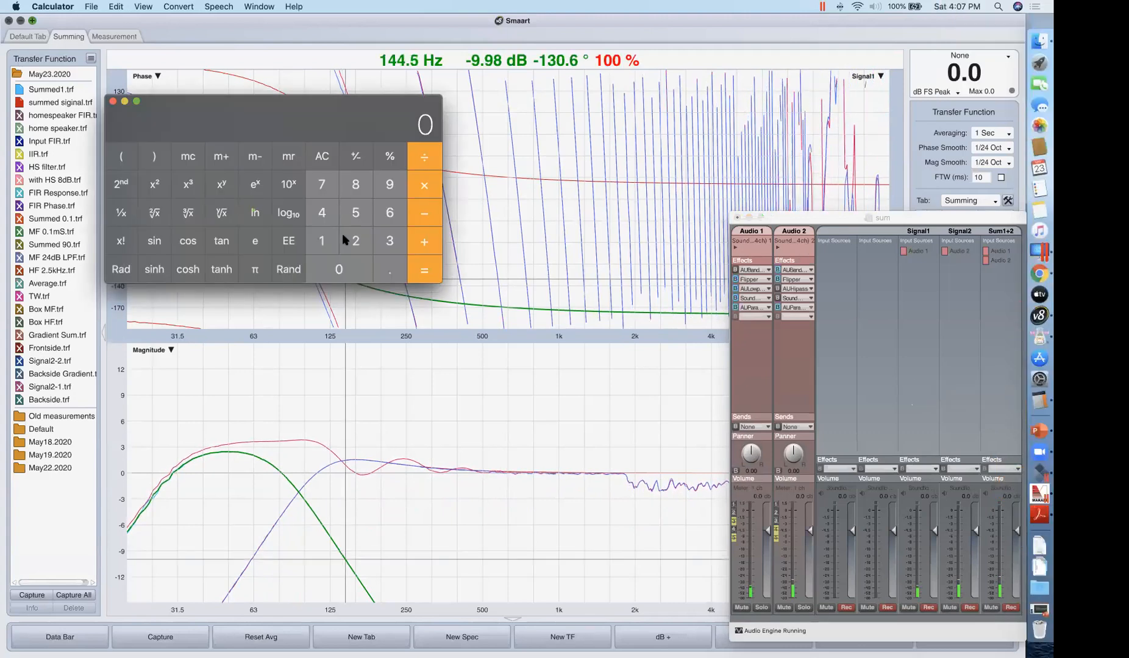
pyautogui.write('1000/94')
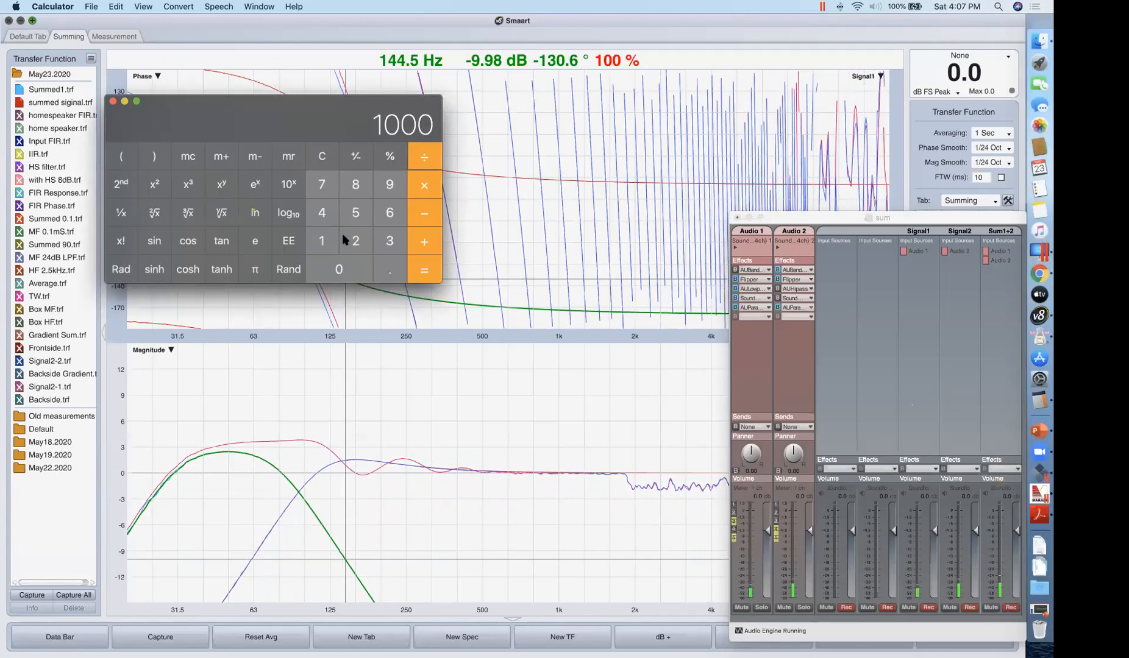
pyautogui.press('Return')
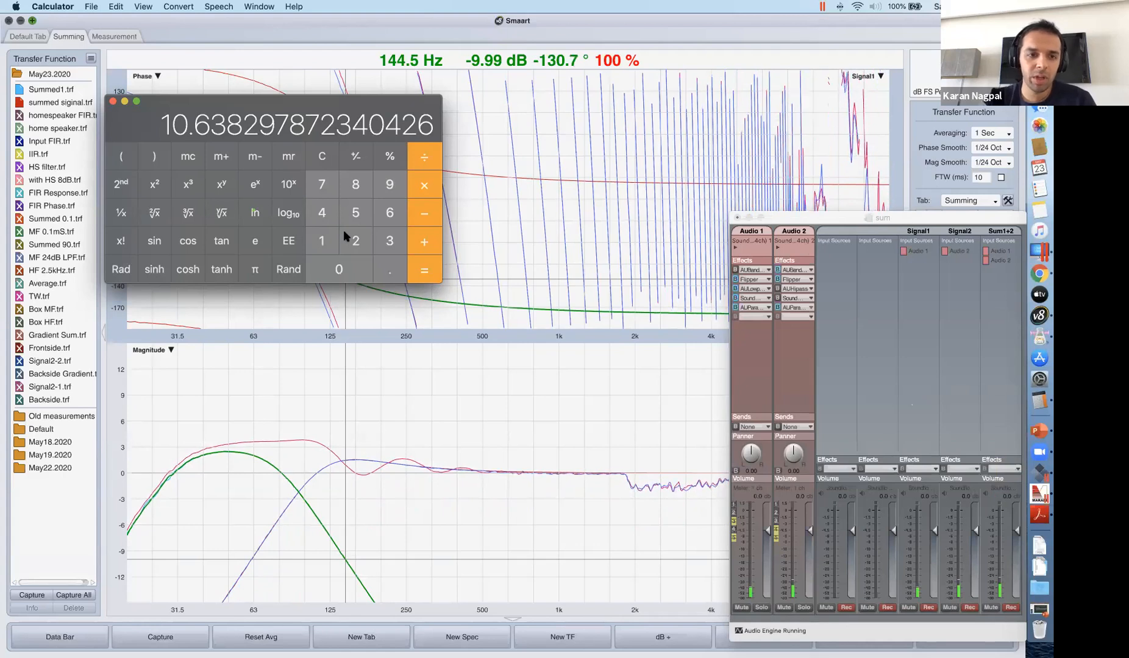
pyautogui.write('/2')
pyautogui.press('Return')
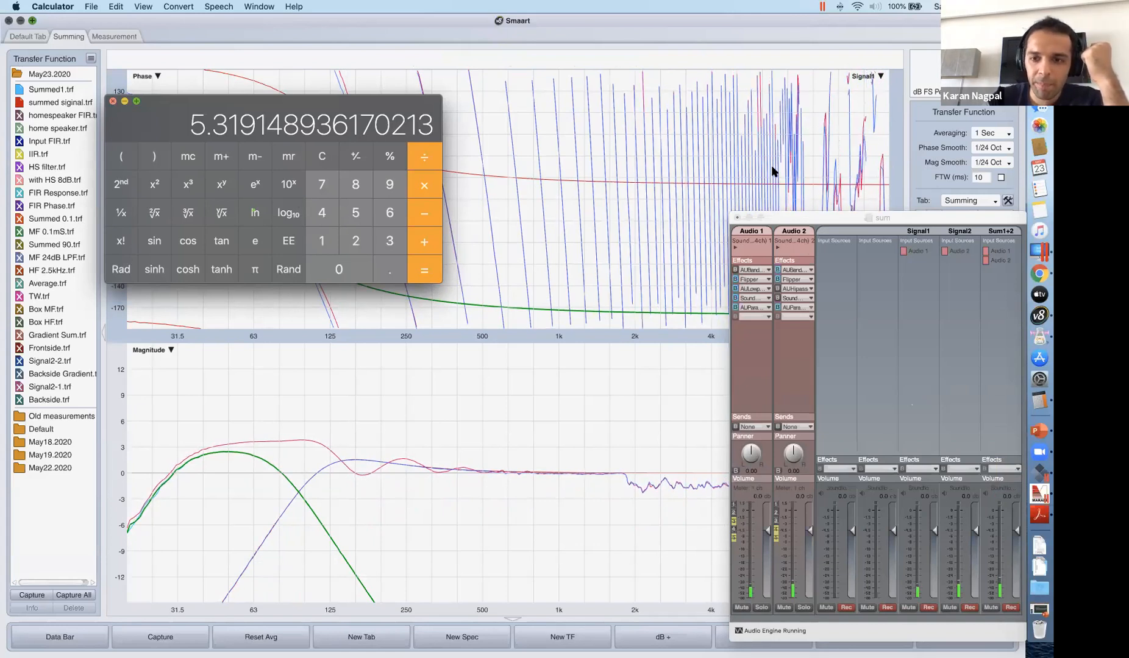
pyautogui.press('super+q')
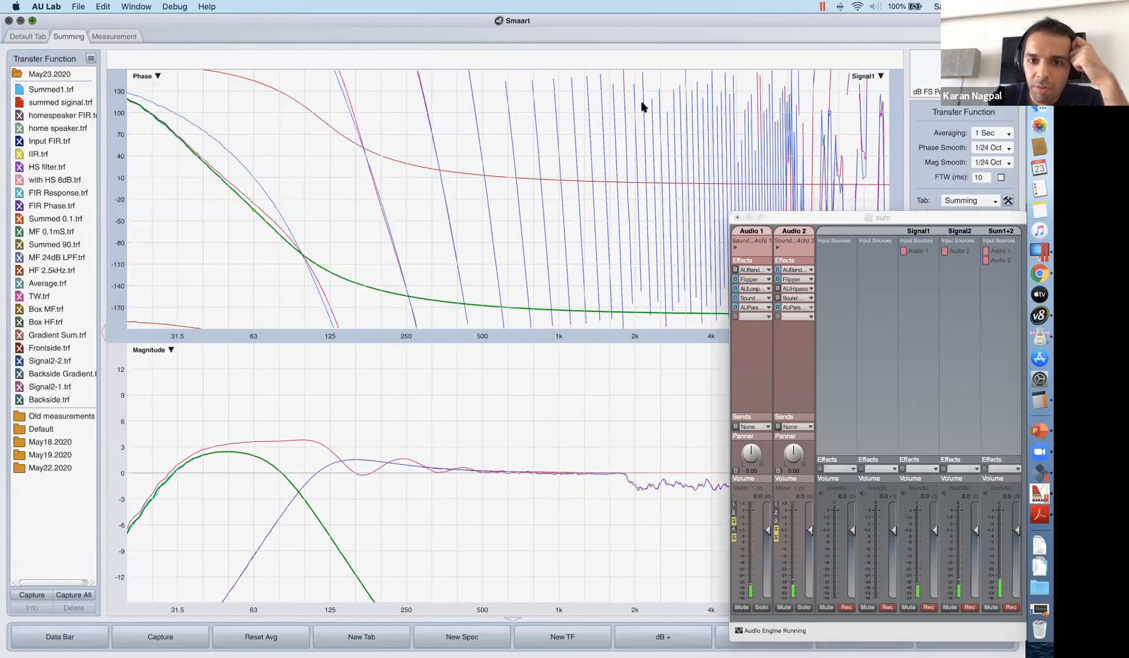
# Move the sum mixer aside, return to Smaart and hide the stored summed siginal and Summed1 traces.
pyautogui.moveTo(851, 217); pyautogui.dragTo(724, 60)
pyautogui.click(312, 439)
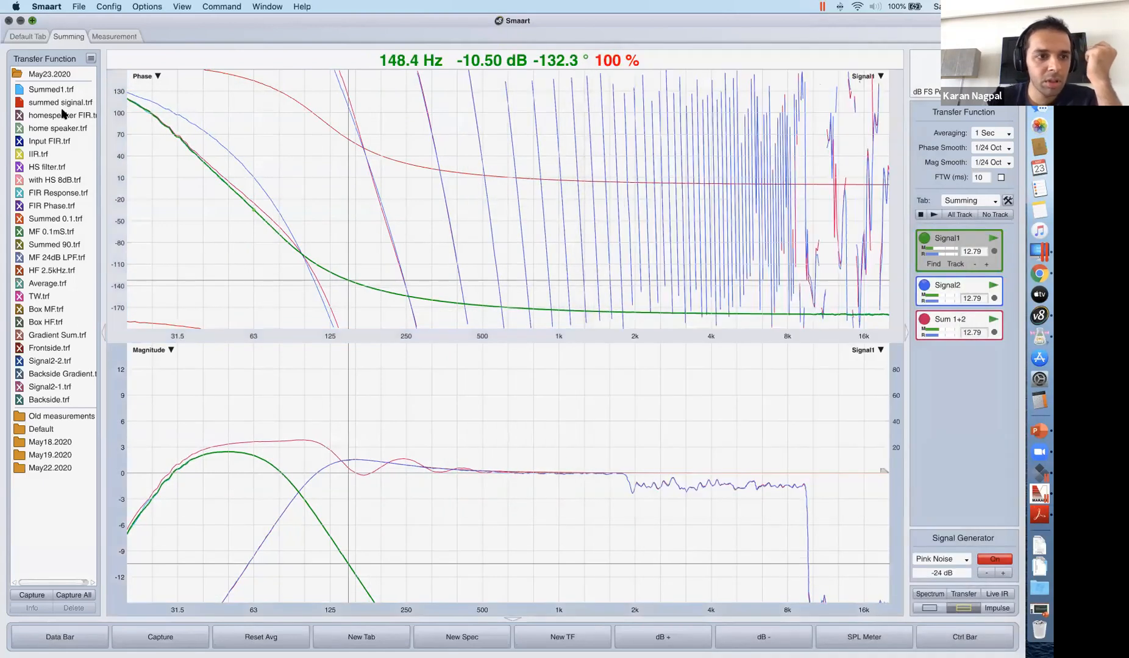
pyautogui.click(18, 103)
pyautogui.click(19, 90)
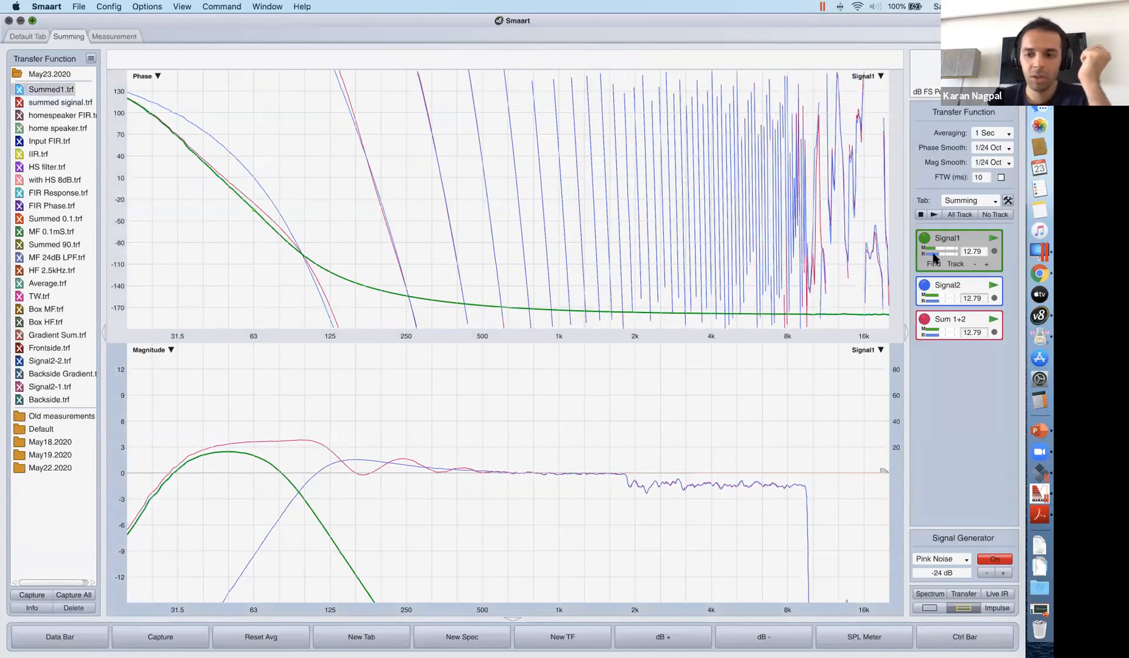
# Select the Sum 1+2 measurement and capture its trace as 5.9.
pyautogui.click(978, 314)
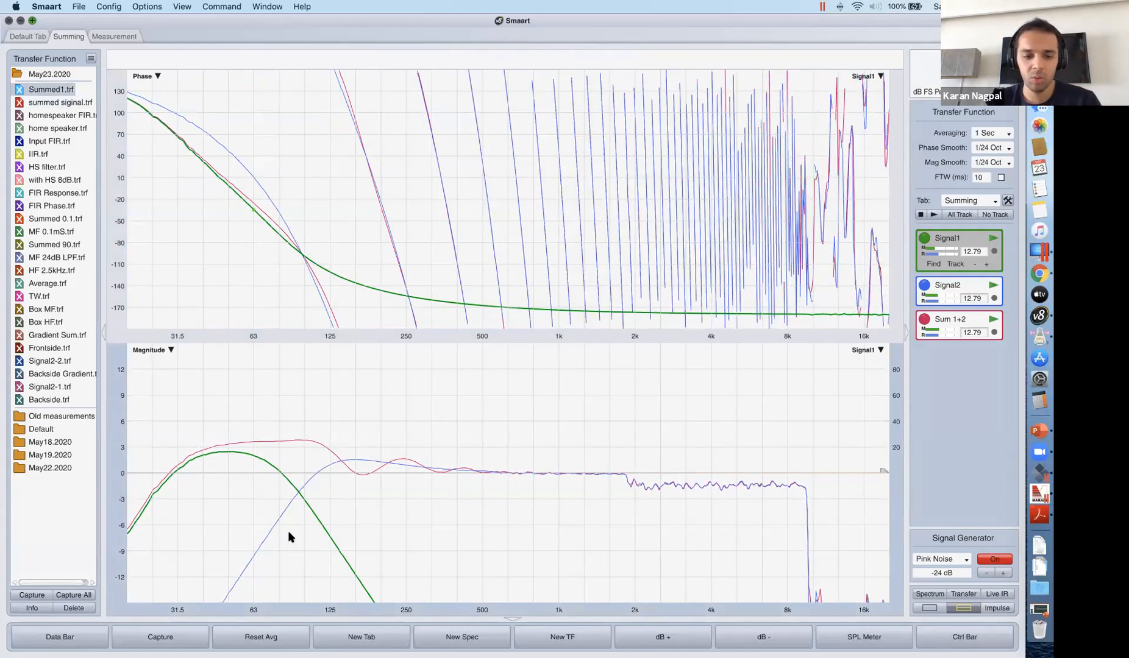
pyautogui.click(162, 637)
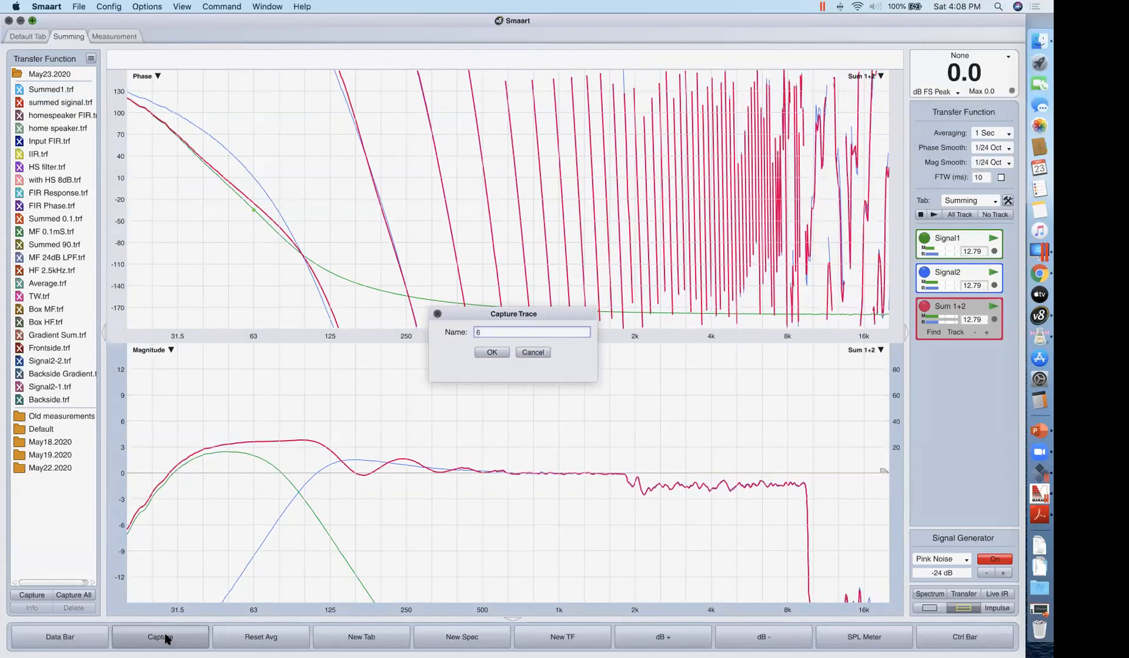
pyautogui.write('.9')
pyautogui.press('Return')
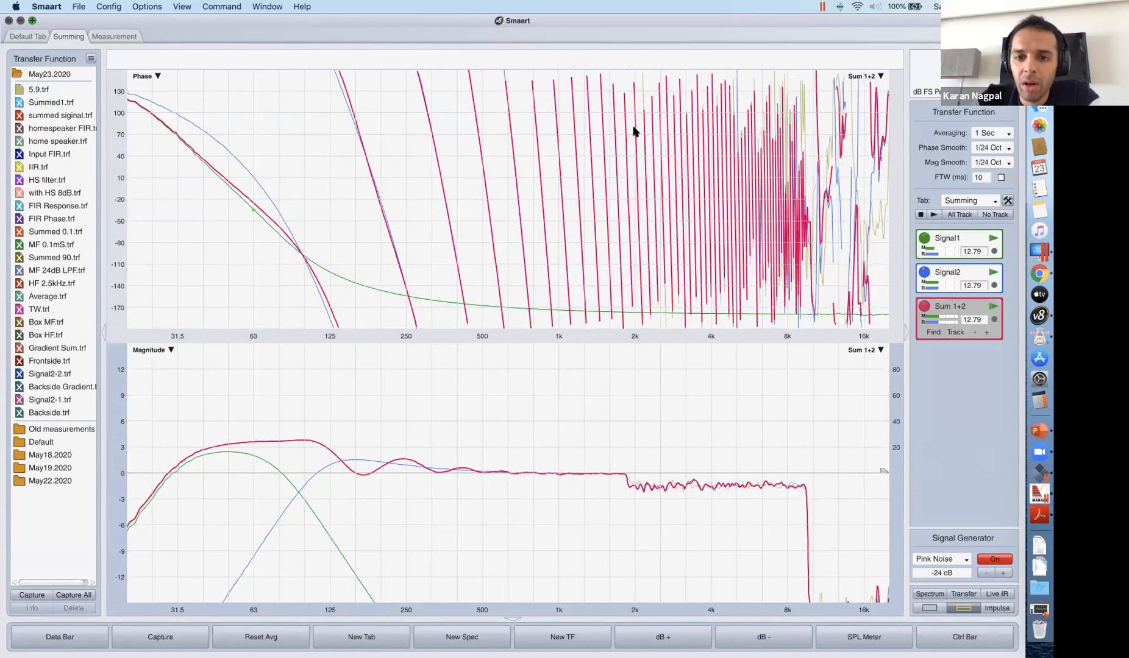
# In AU Lab, set Audio 2's Sound Delay to 0.3 ms, with ×1 at 0 and ×0.1 at 3, and close the effect window.
pyautogui.click(1038, 337)
pyautogui.click(668, 145)
pyautogui.click(701, 154)
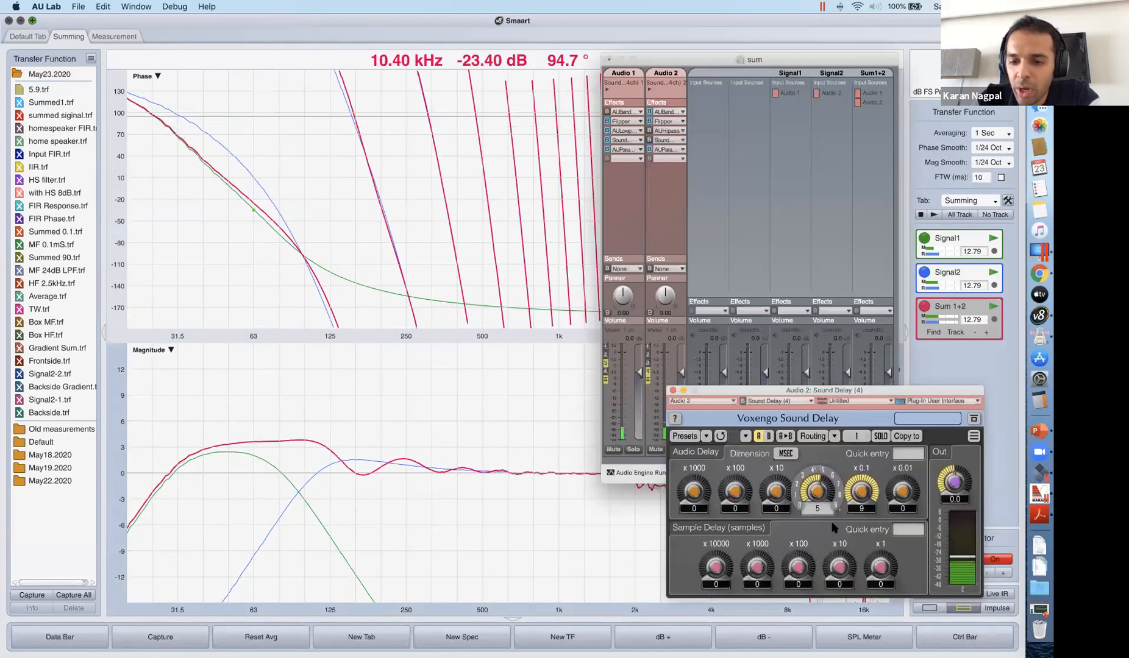
pyautogui.click(818, 509)
pyautogui.write('0')
pyautogui.press('Return')
pyautogui.click(864, 512)
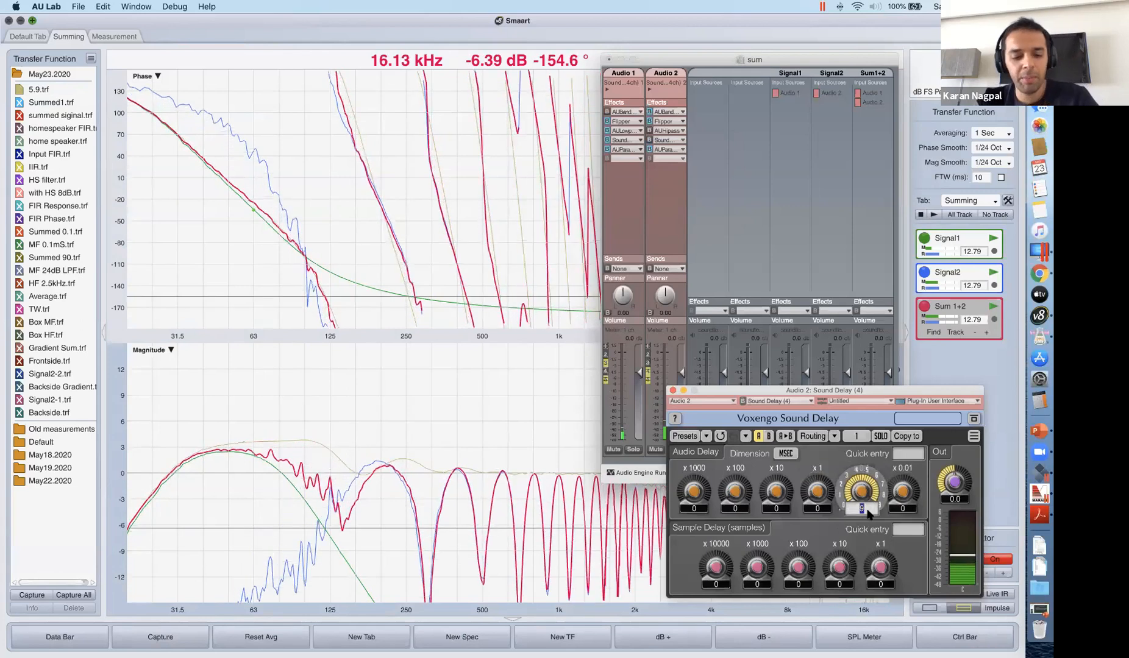
pyautogui.write('3')
pyautogui.press('Return')
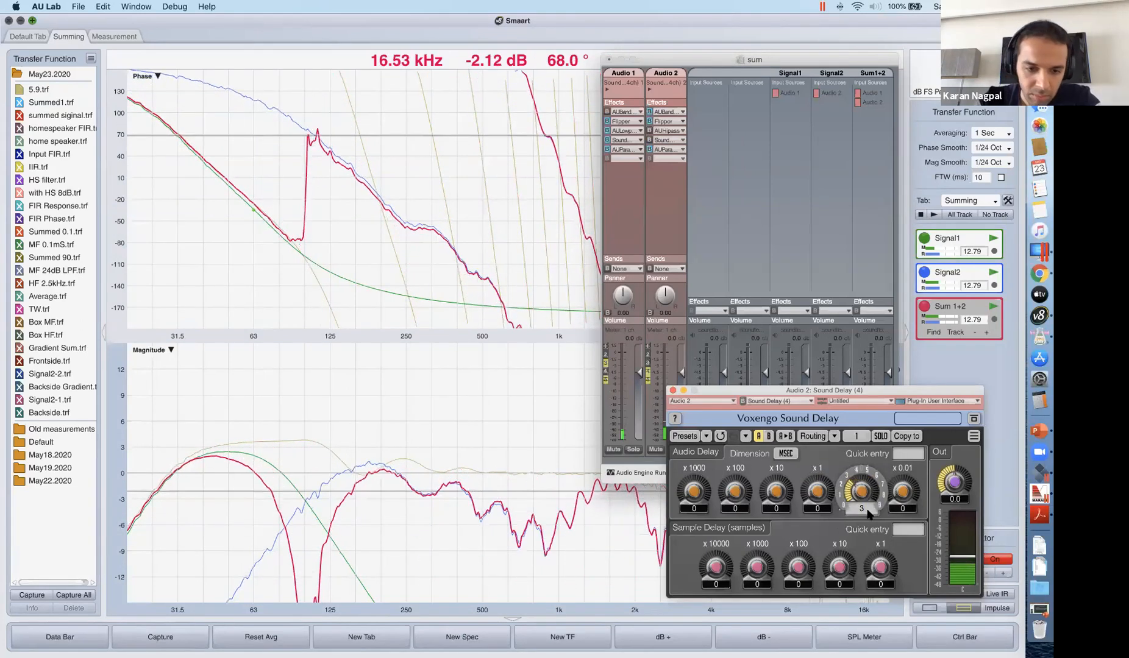
pyautogui.click(672, 391)
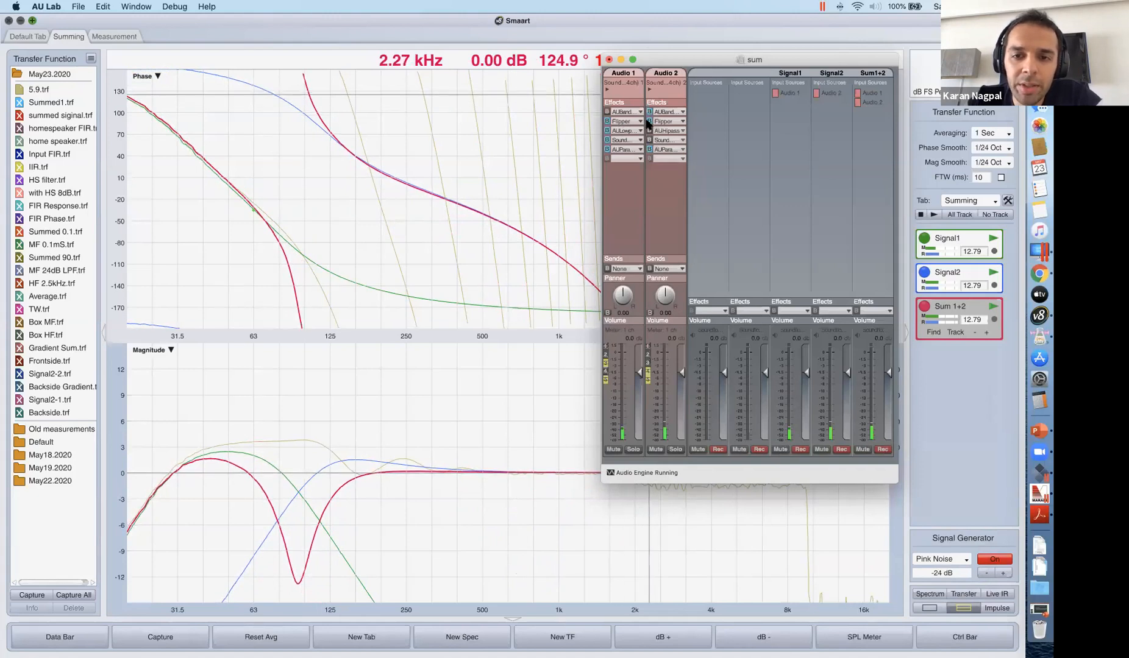
# Invert Audio 1's polarity by taking its Flipper effect out of bypass, and return to Smaart.
pyautogui.click(607, 122)
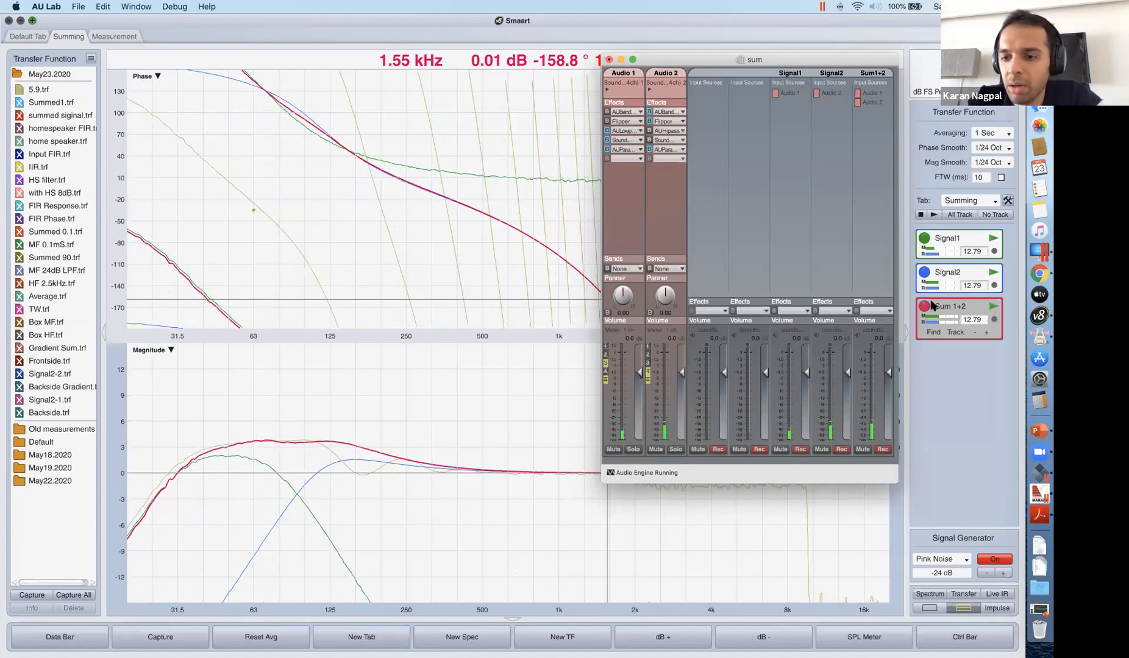
pyautogui.click(992, 309)
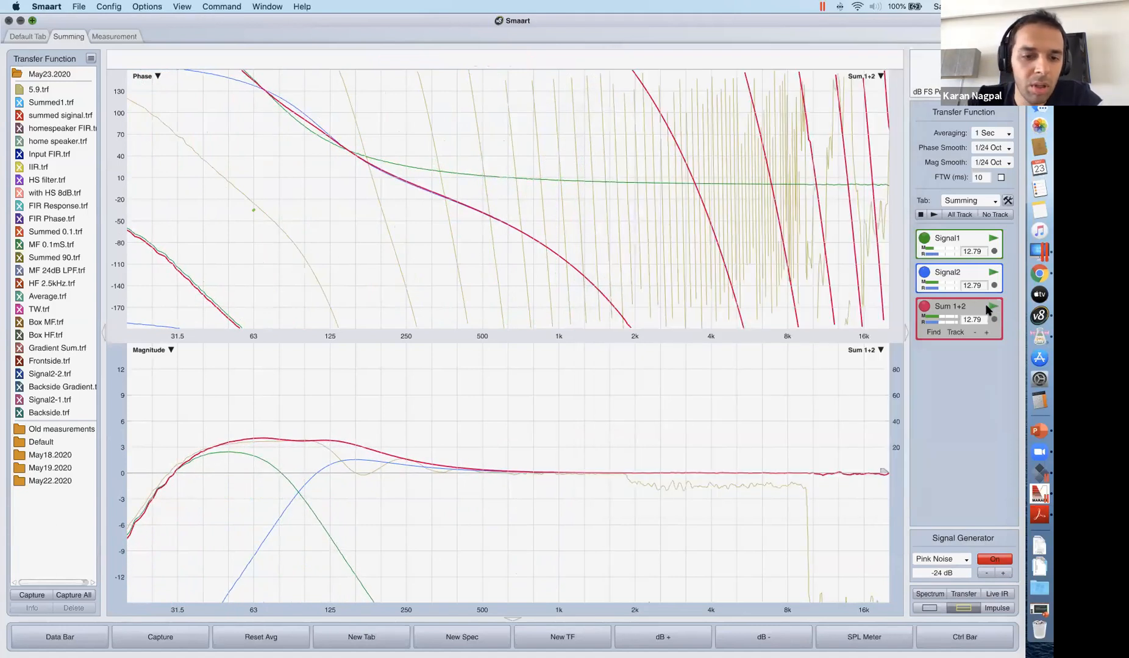
# Stop the live Sum 1+2 measurement and hide the stored 5.9 trace.
pyautogui.click(989, 307)
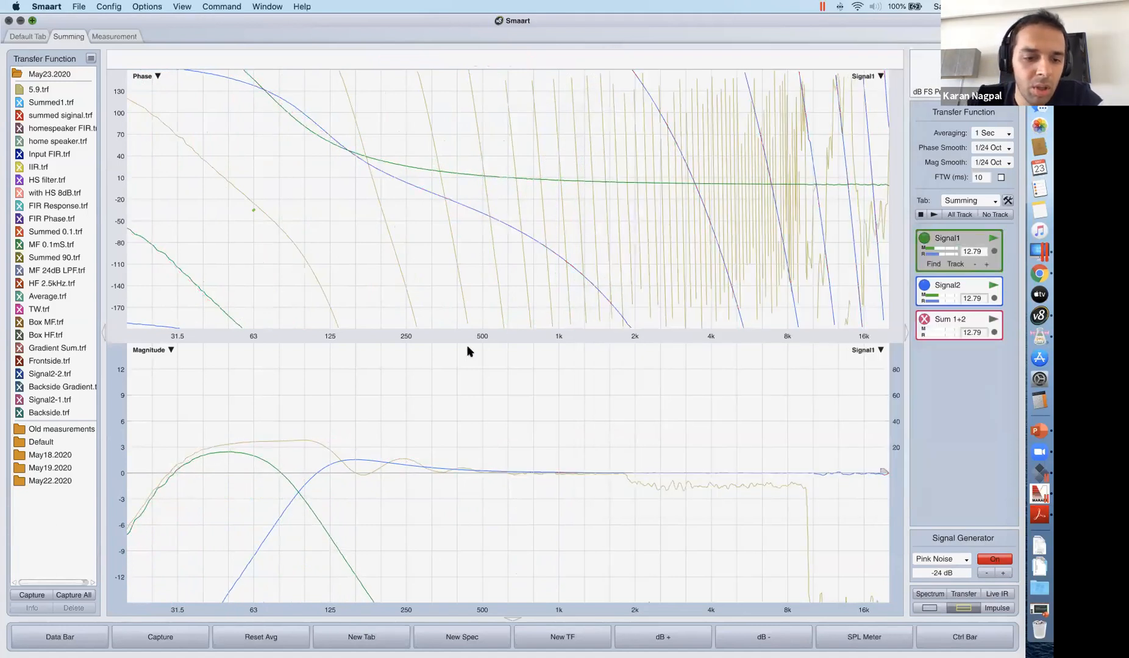
pyautogui.click(19, 89)
pyautogui.click(285, 154)
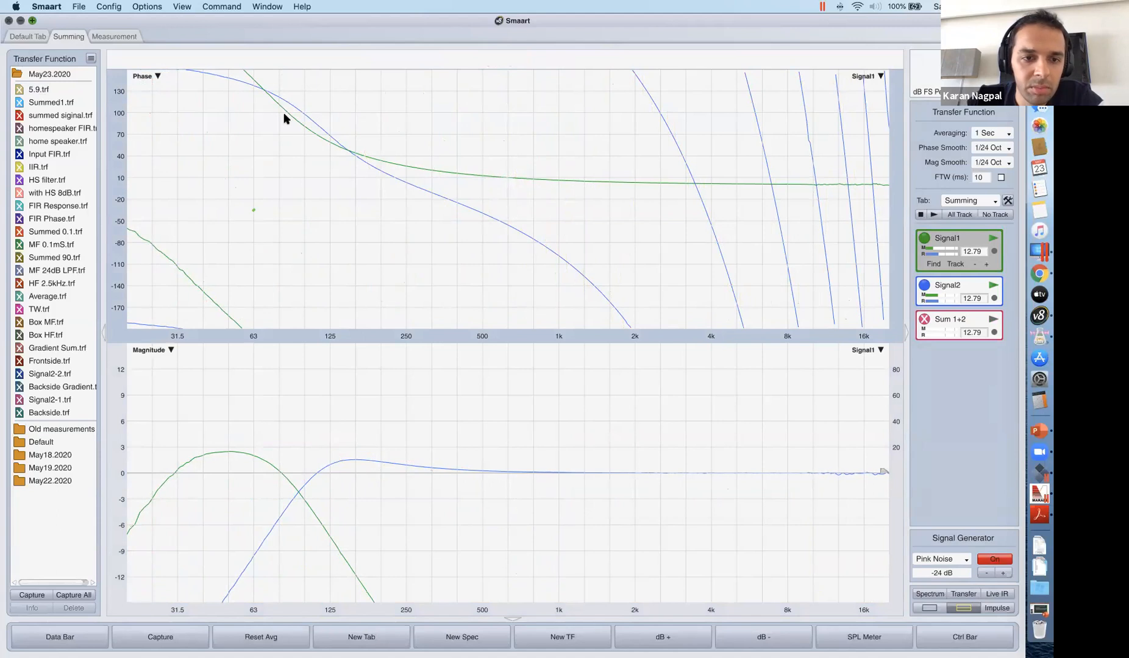
pyautogui.hotkey('ctrl', 'Up')
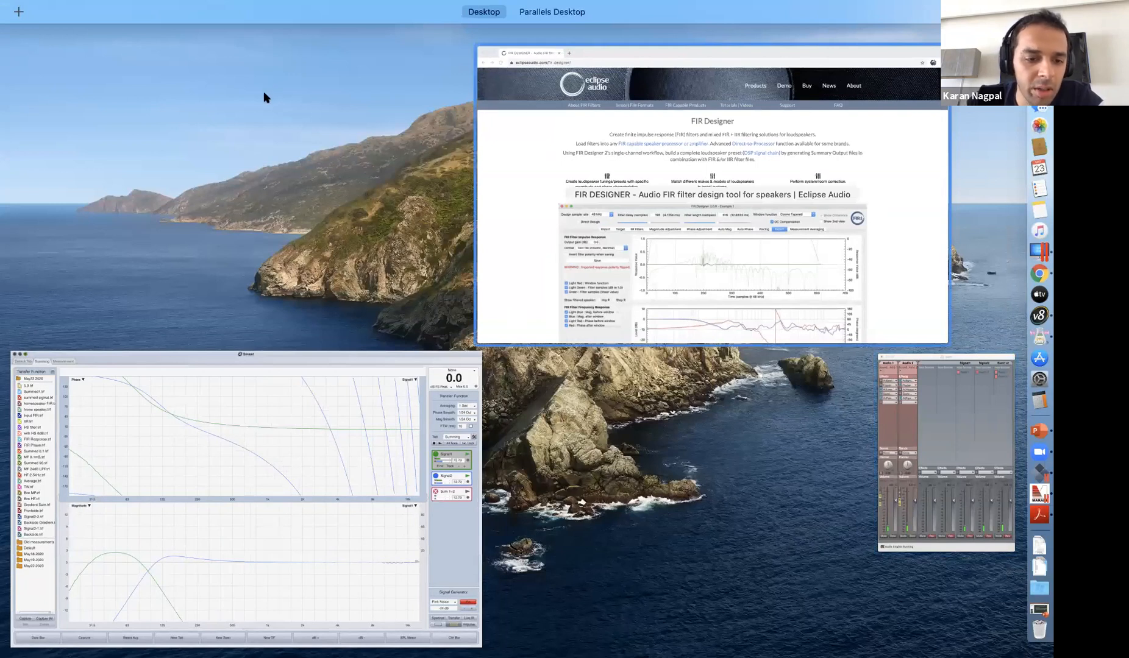
pyautogui.hotkey('ctrl', 'Up')
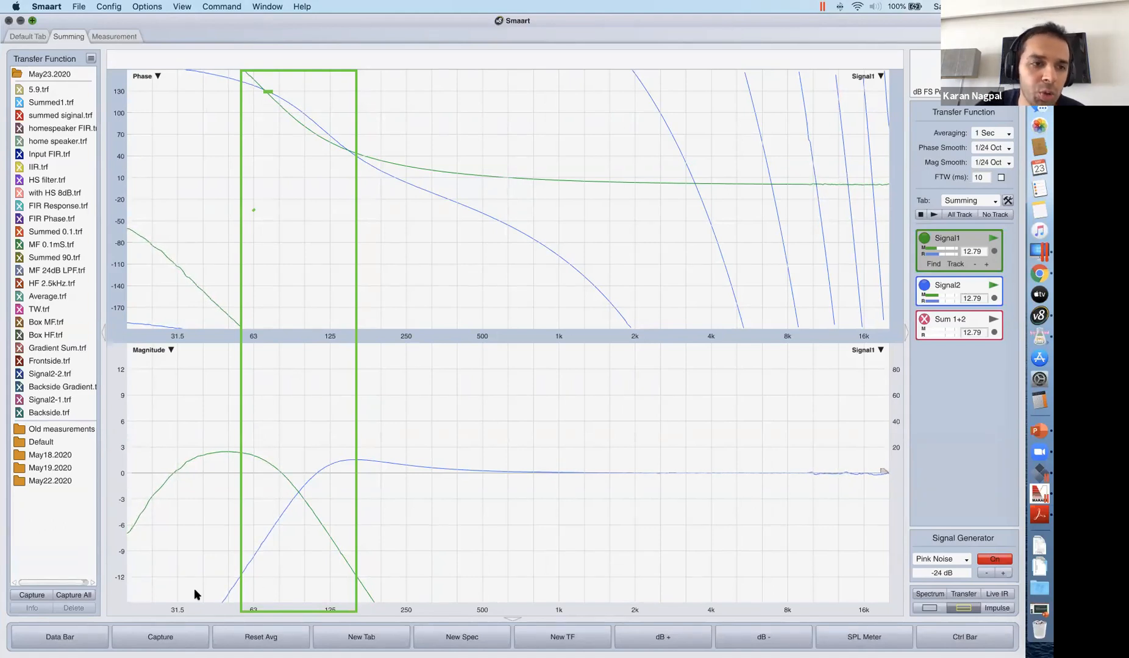
pyautogui.click(976, 356)
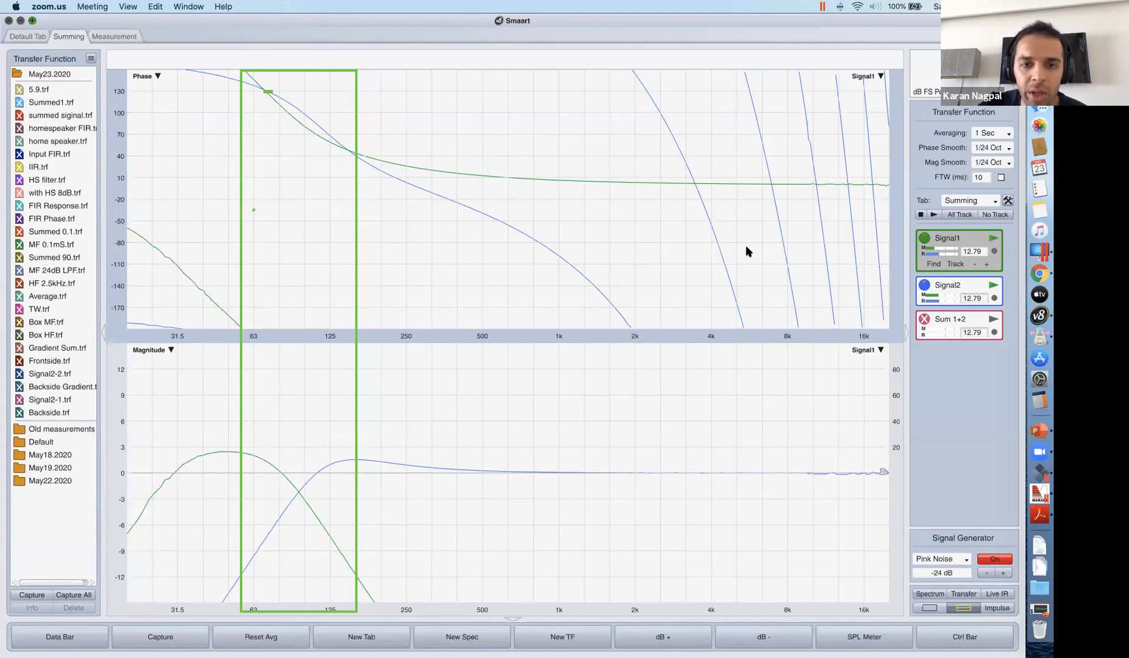
# Show and start the live Sum 1+2 measurement, and capture its trace as Sub inv.
pyautogui.click(925, 320)
pyautogui.click(993, 308)
pyautogui.click(994, 308)
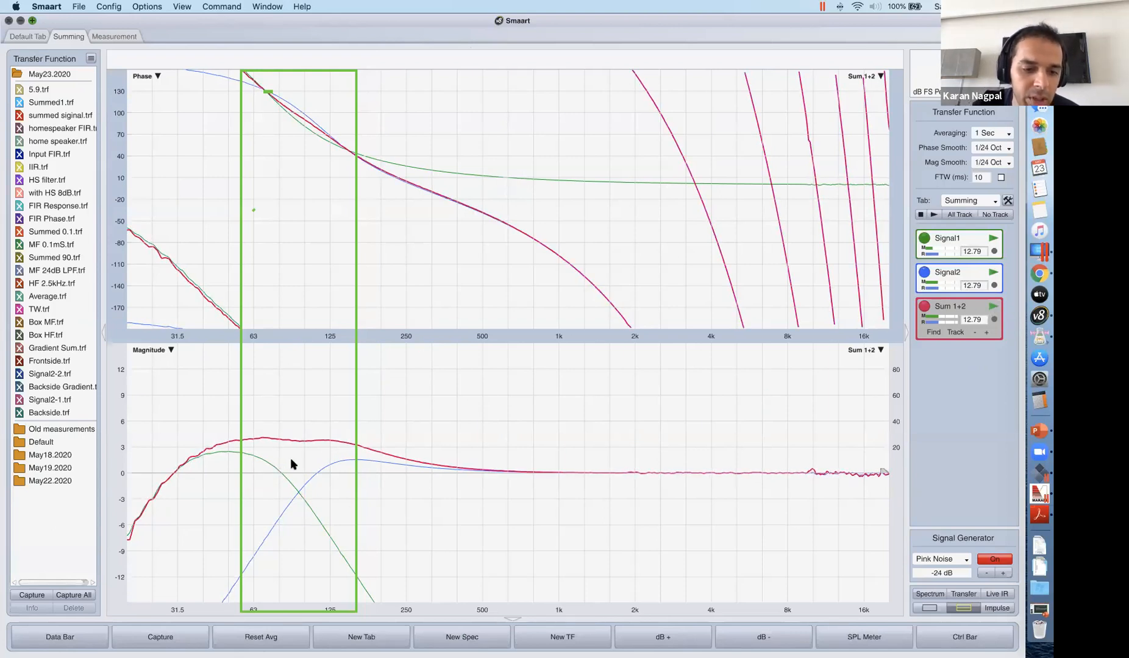
pyautogui.click(175, 637)
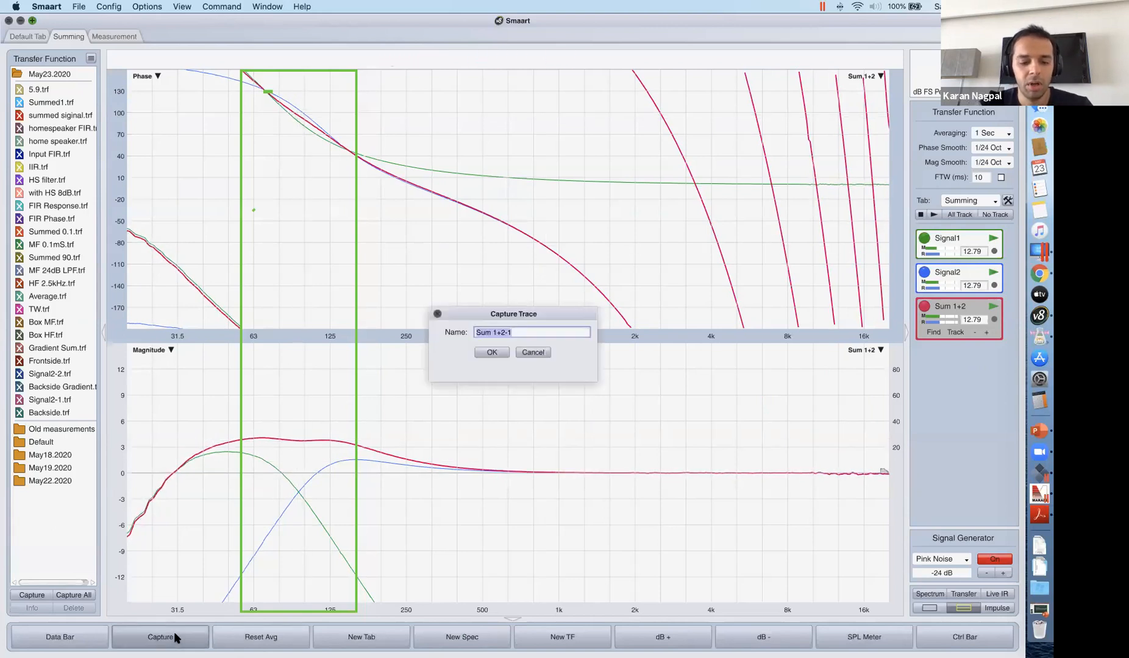
pyautogui.write('Sub inv')
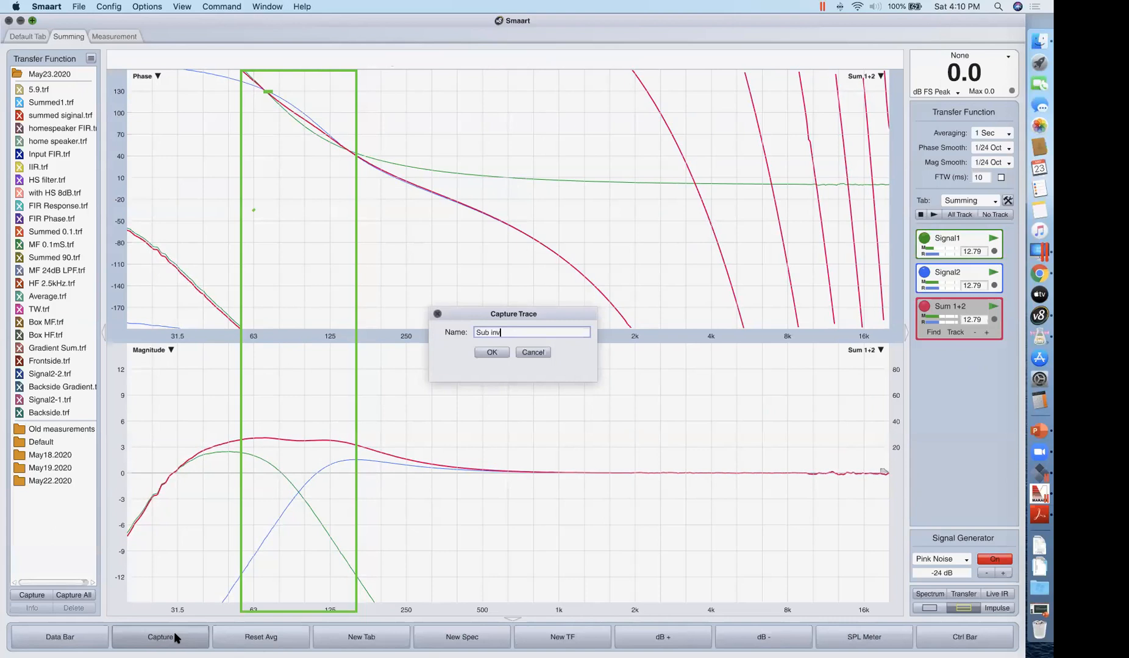
pyautogui.press('Return')
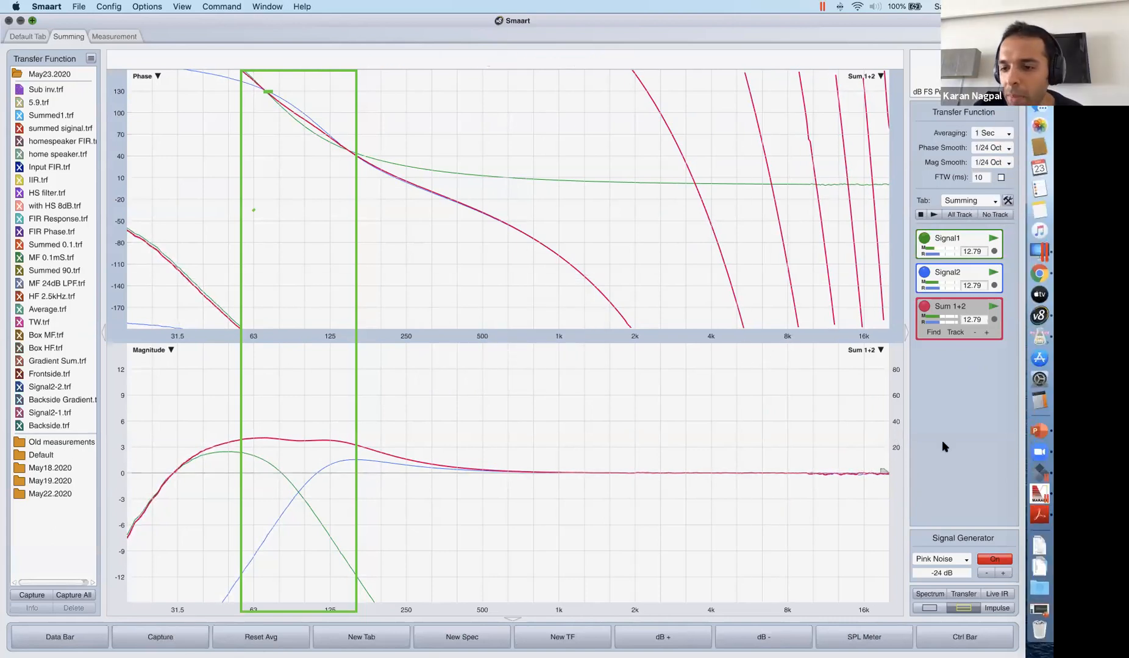
# In AU Lab, bypass Audio 1's Flipper and take Audio 2's Flipper out of bypass, stopping and hiding Smaart's live Sum 1+2 in between.
pyautogui.click(1036, 341)
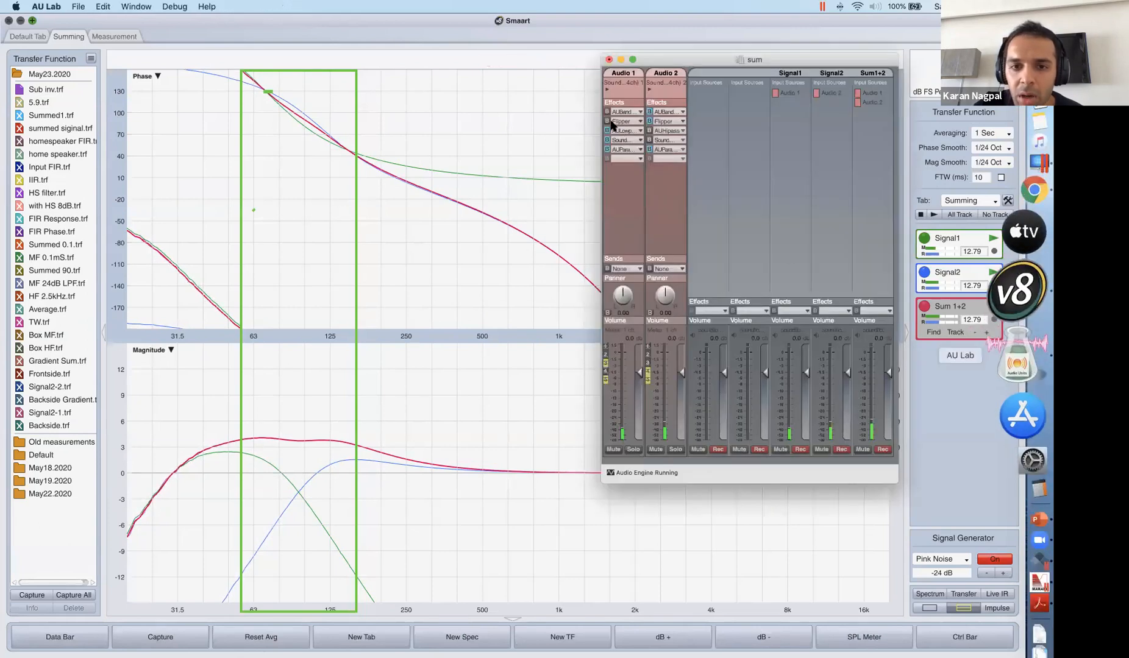
pyautogui.click(607, 122)
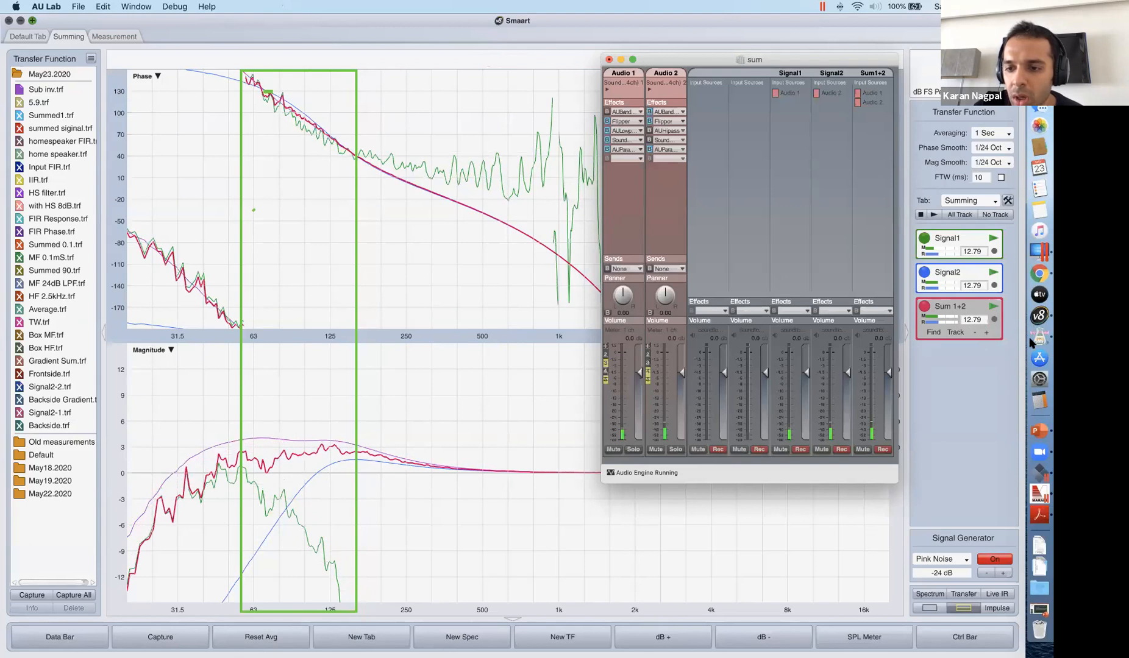
pyautogui.press('super+Tab')
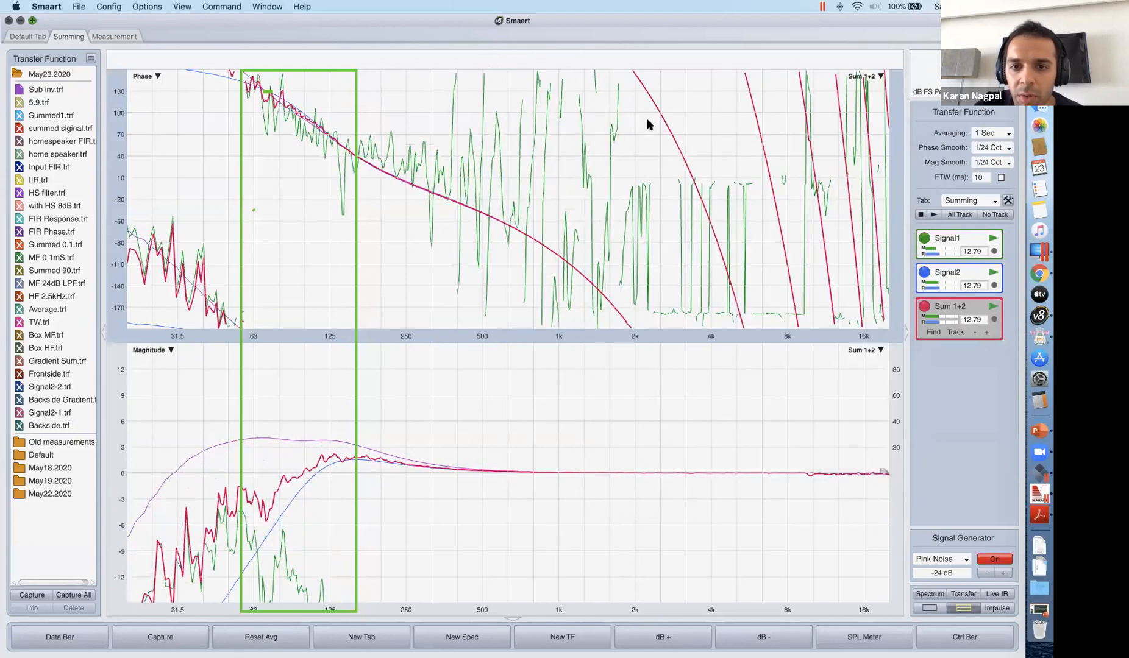
pyautogui.press('o')
pyautogui.press('super+Tab')
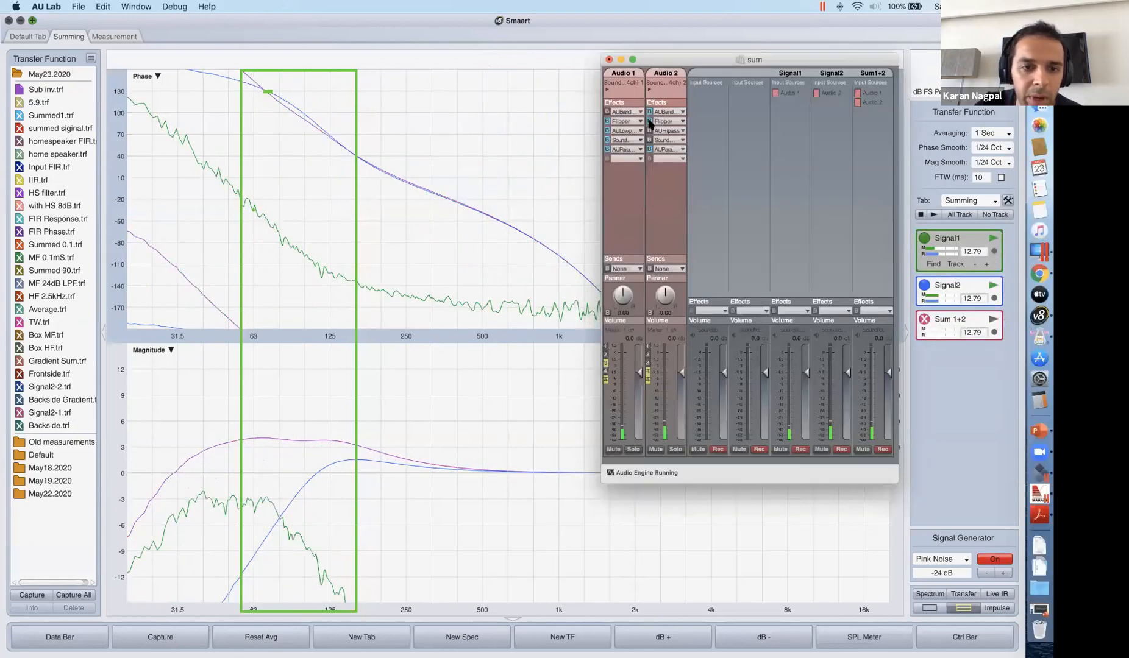
pyautogui.click(650, 122)
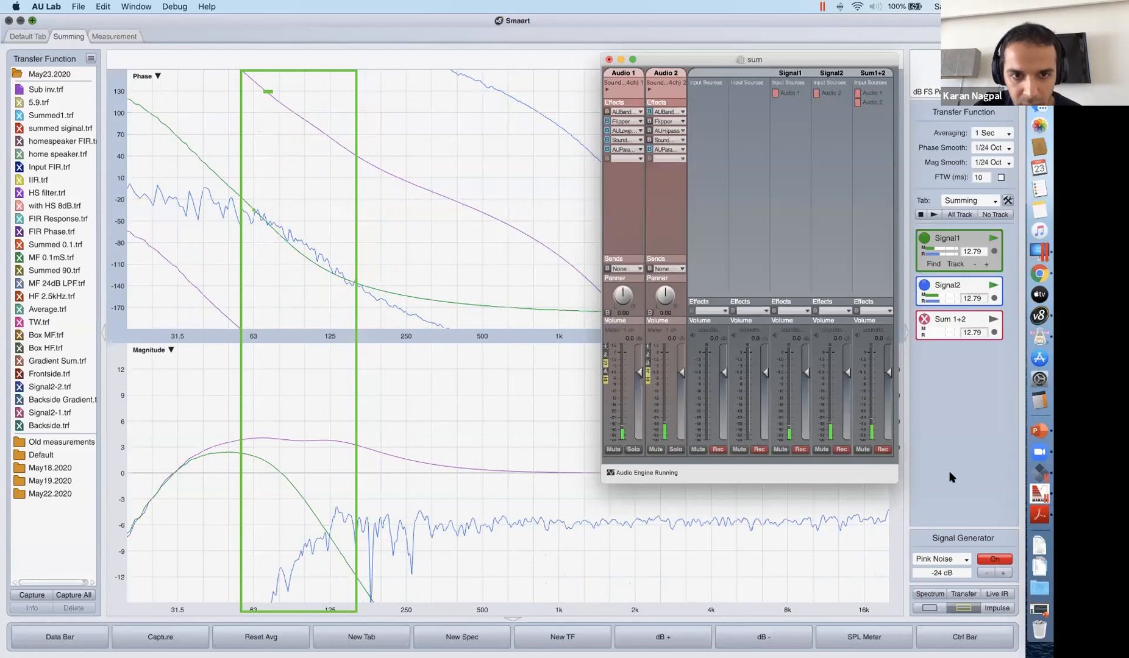
# Back in Smaart, show and start the Sum 1+2 measurement, and capture its trace as Midhi inv.
pyautogui.click(939, 324)
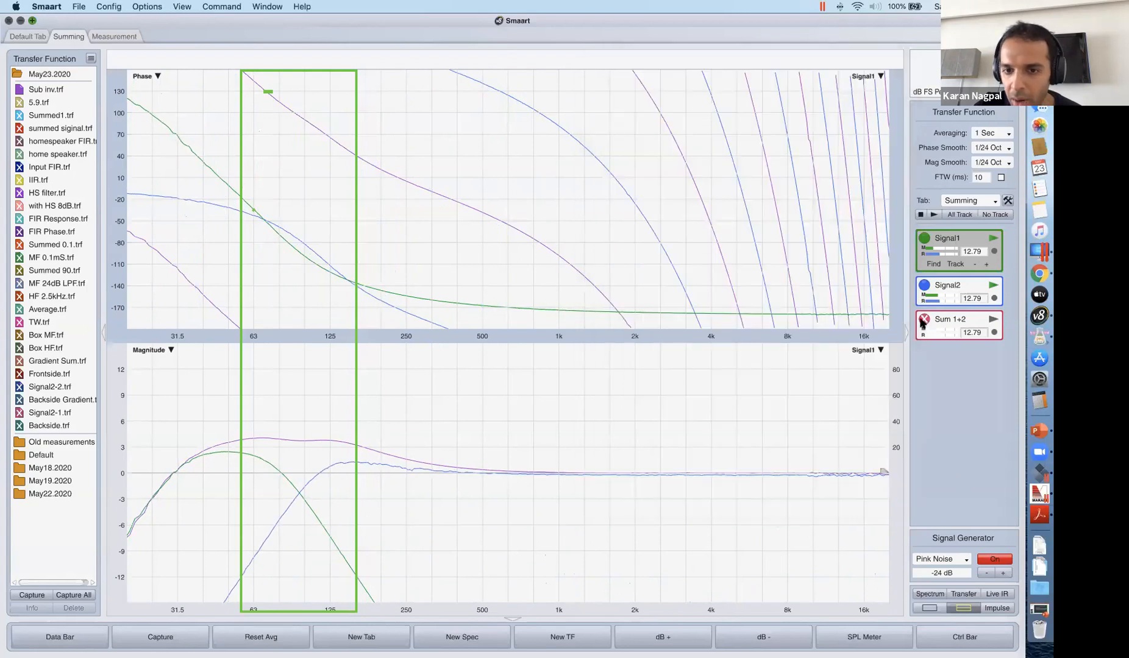
pyautogui.click(993, 320)
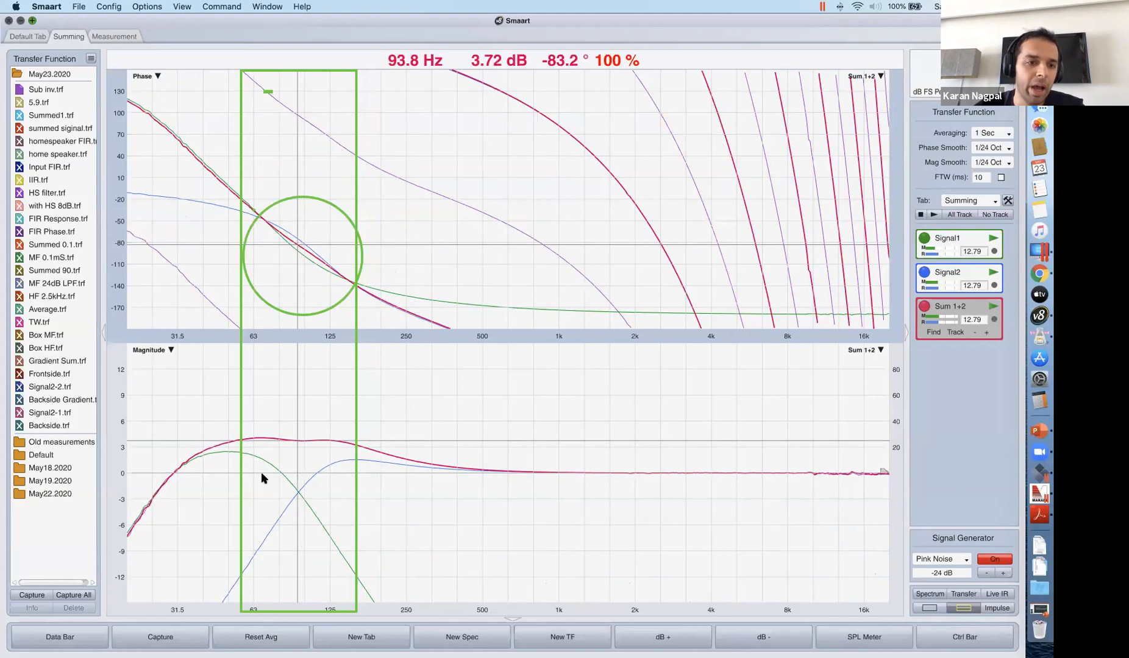
pyautogui.click(162, 642)
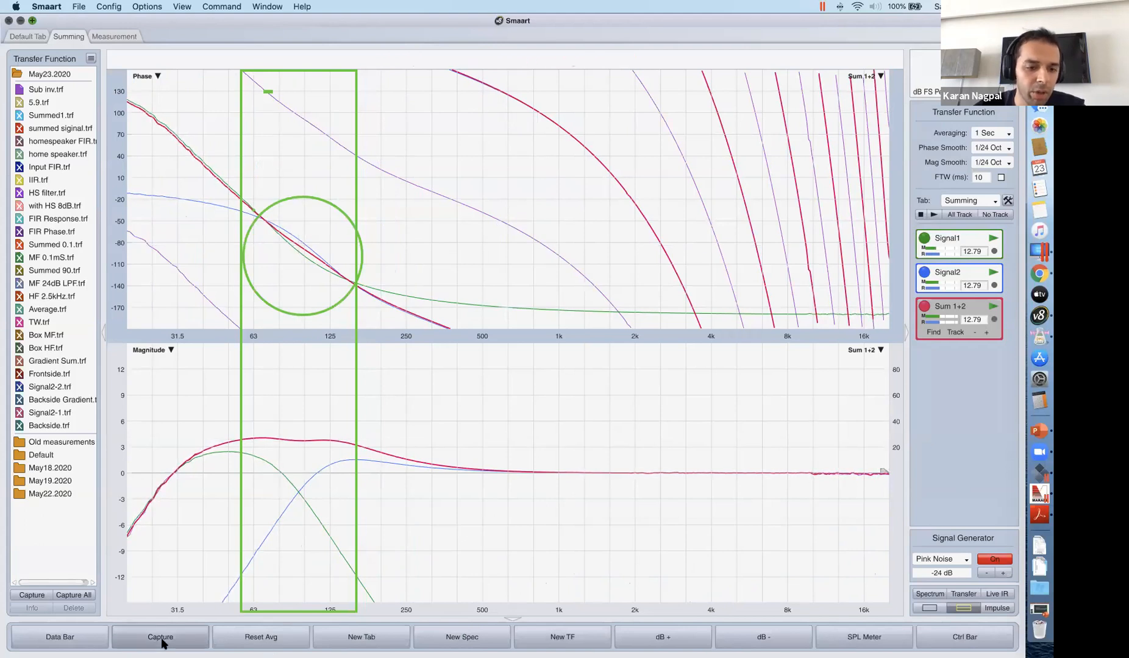
pyautogui.write('Midhi')
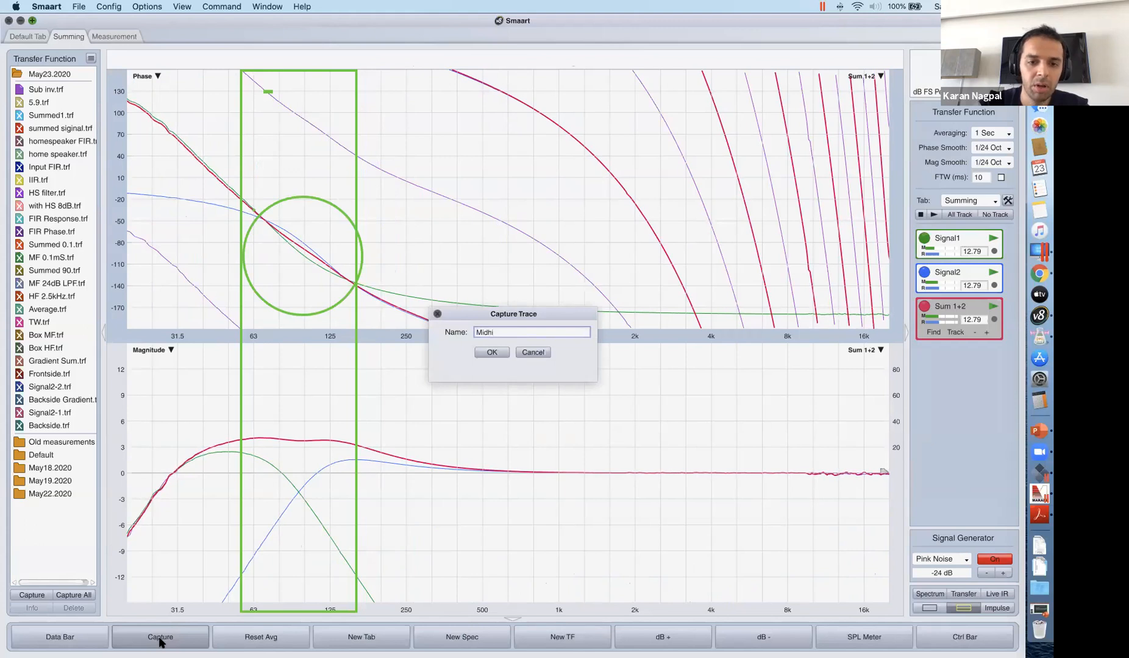
pyautogui.write(' inv')
pyautogui.press('Return')
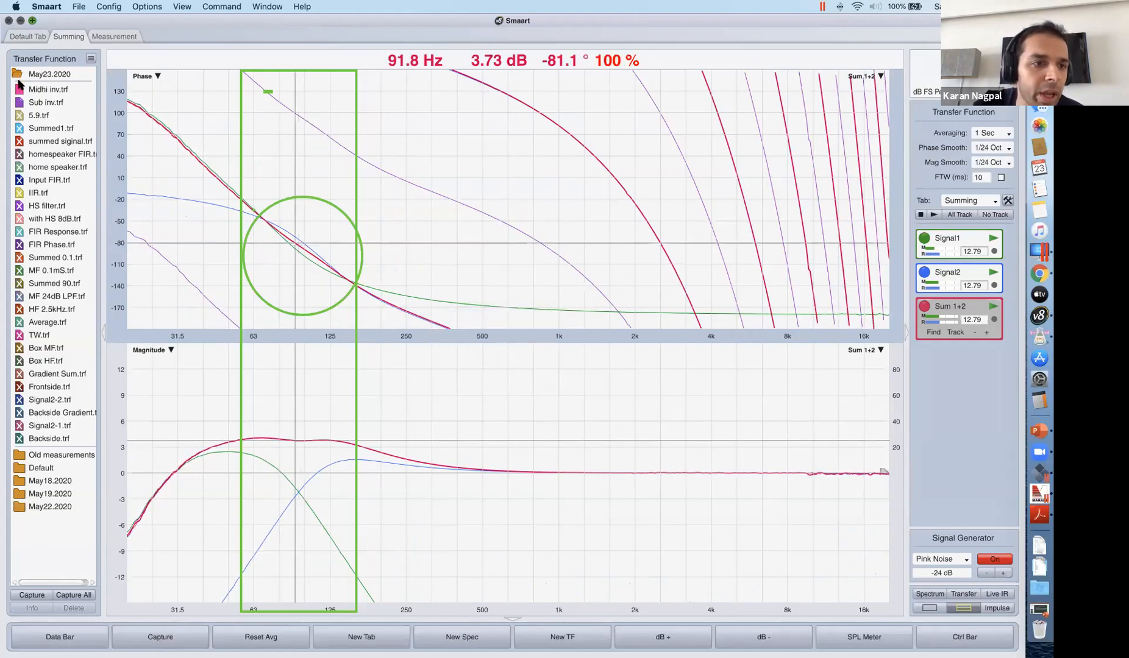
# Display the stored 5.9 trace, and stop and hide the live Signal1, Signal2 and Sum 1+2 measurements.
pyautogui.click(22, 117)
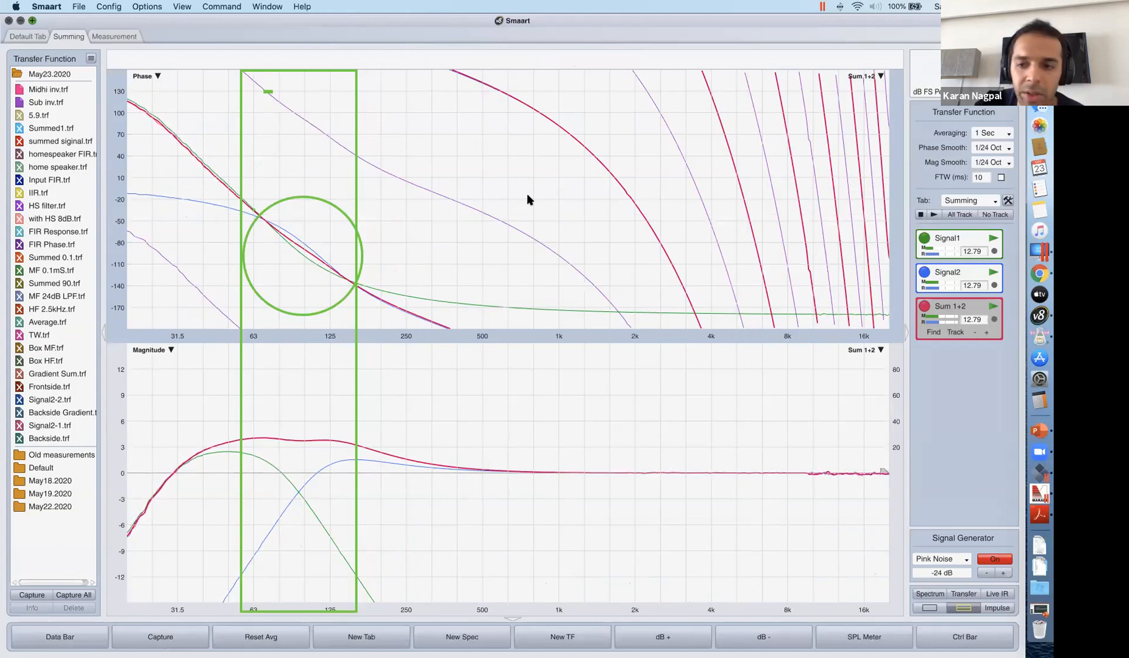
pyautogui.click(993, 272)
pyautogui.click(994, 307)
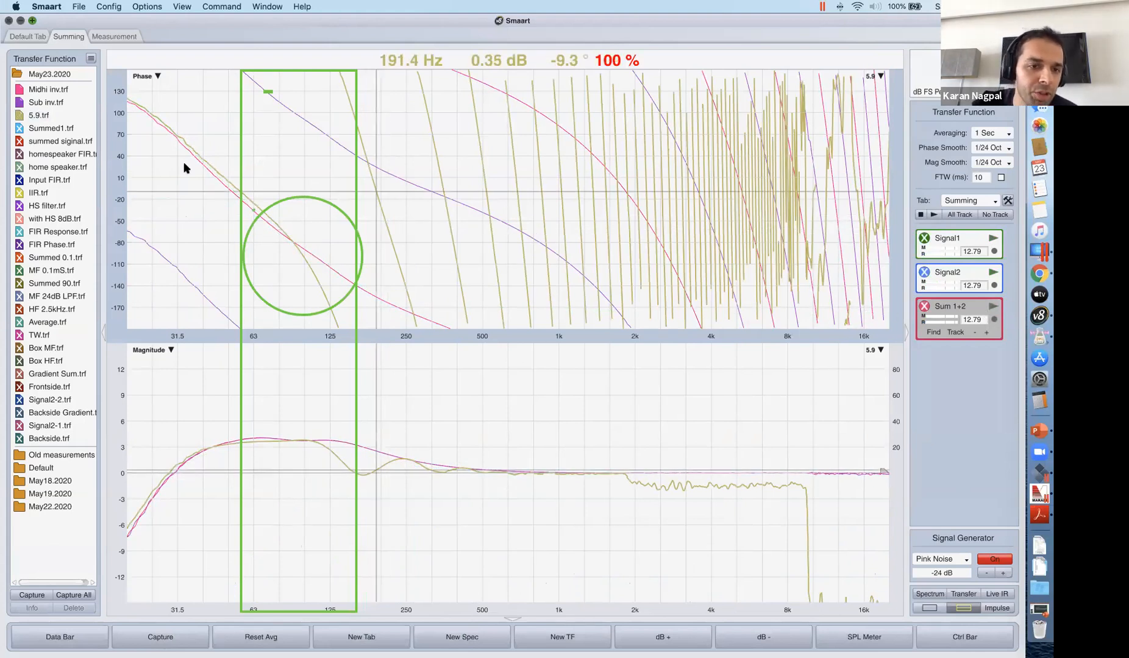
# Hide the Sub inv and Midhi inv traces to isolate 5.9, and finally hide the 5.9 trace as well.
pyautogui.click(19, 102)
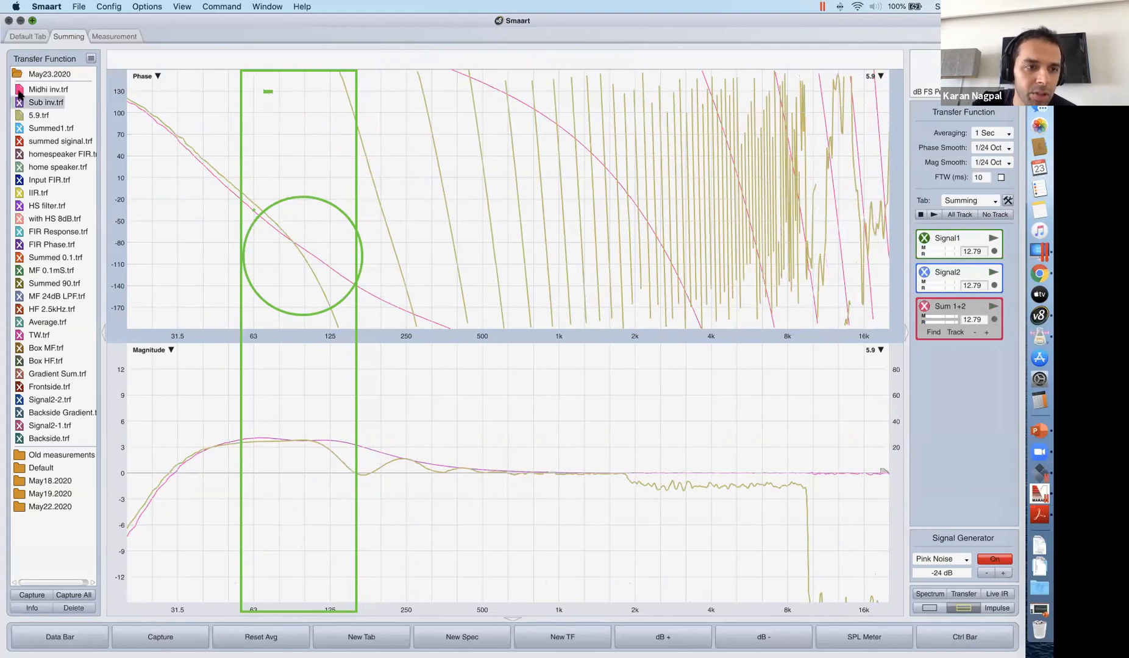
pyautogui.click(19, 90)
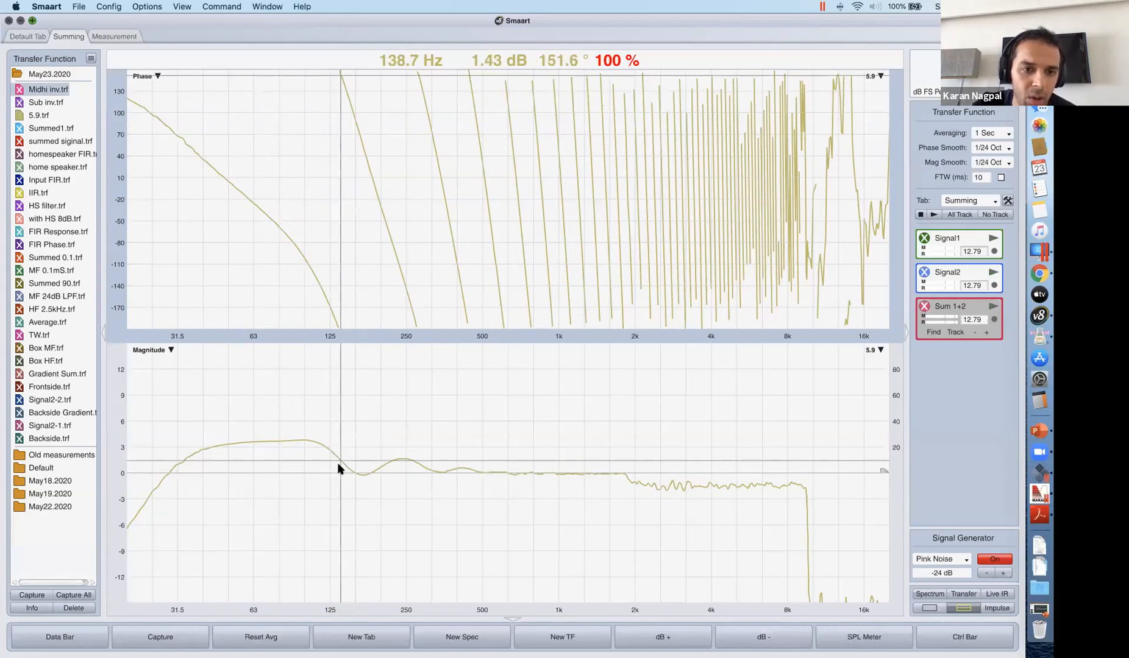
pyautogui.click(22, 102)
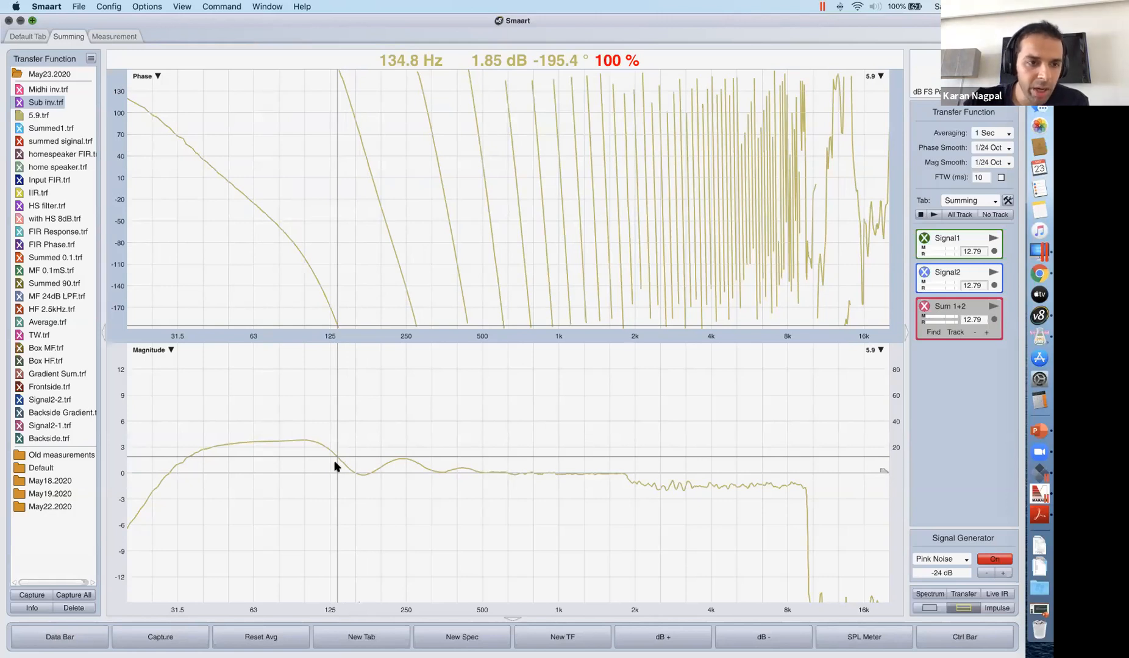
pyautogui.click(19, 115)
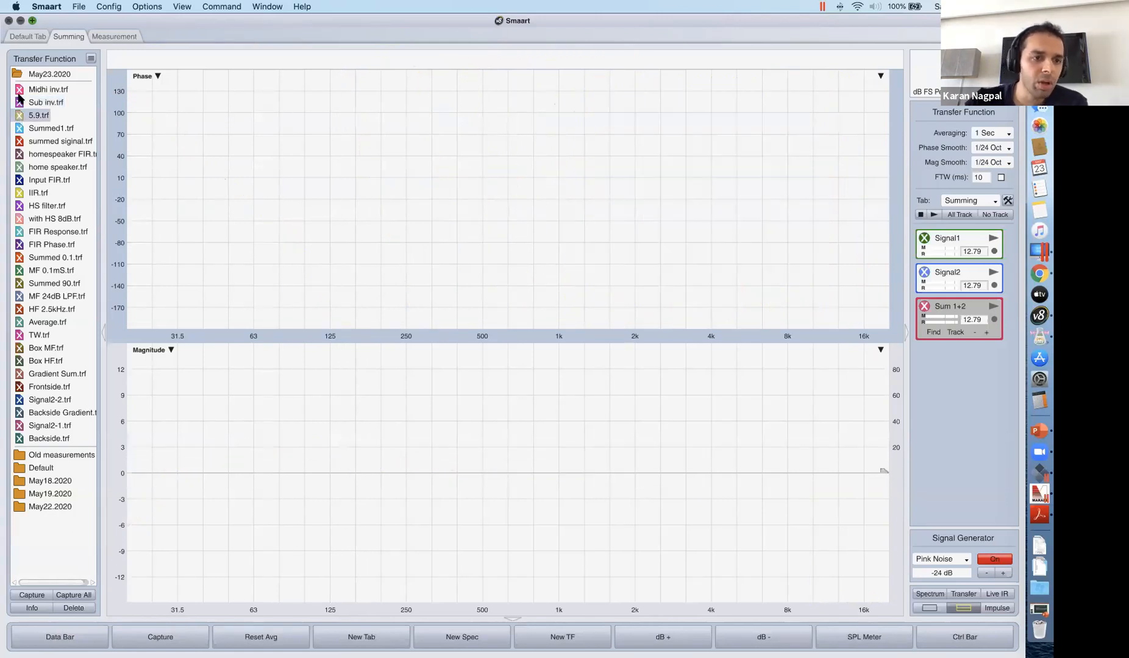
# Show and start the live Signal1 and Signal2 measurements, and display the Sum 1+2 curve.
pyautogui.click(924, 243)
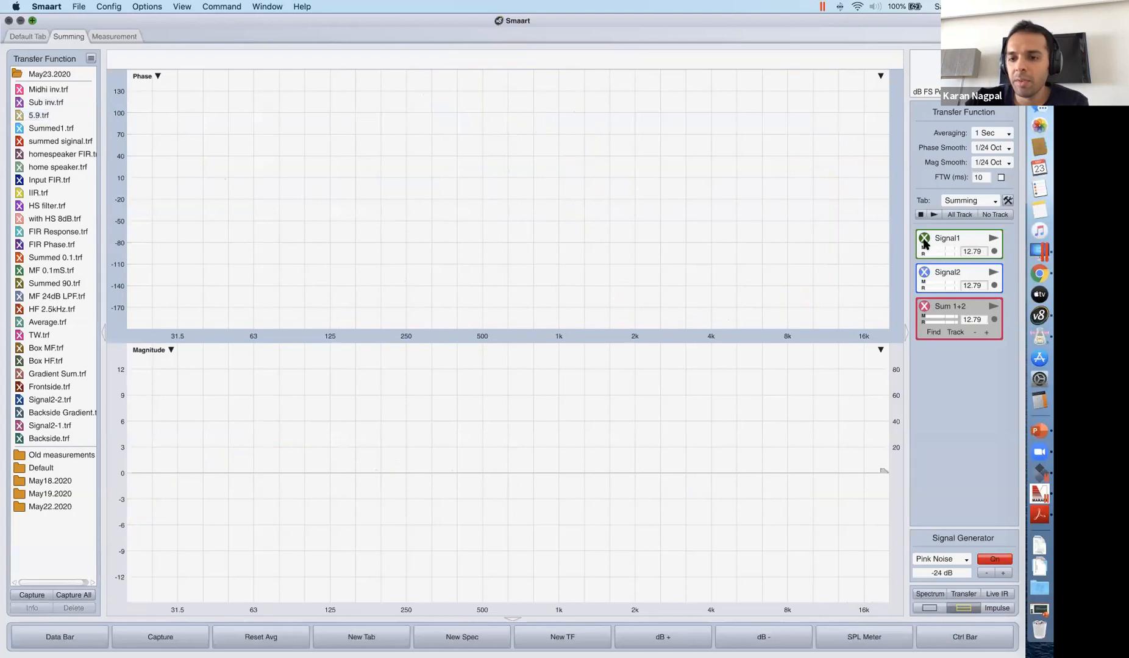
pyautogui.click(924, 239)
pyautogui.click(992, 238)
pyautogui.click(924, 285)
pyautogui.click(993, 285)
pyautogui.click(924, 318)
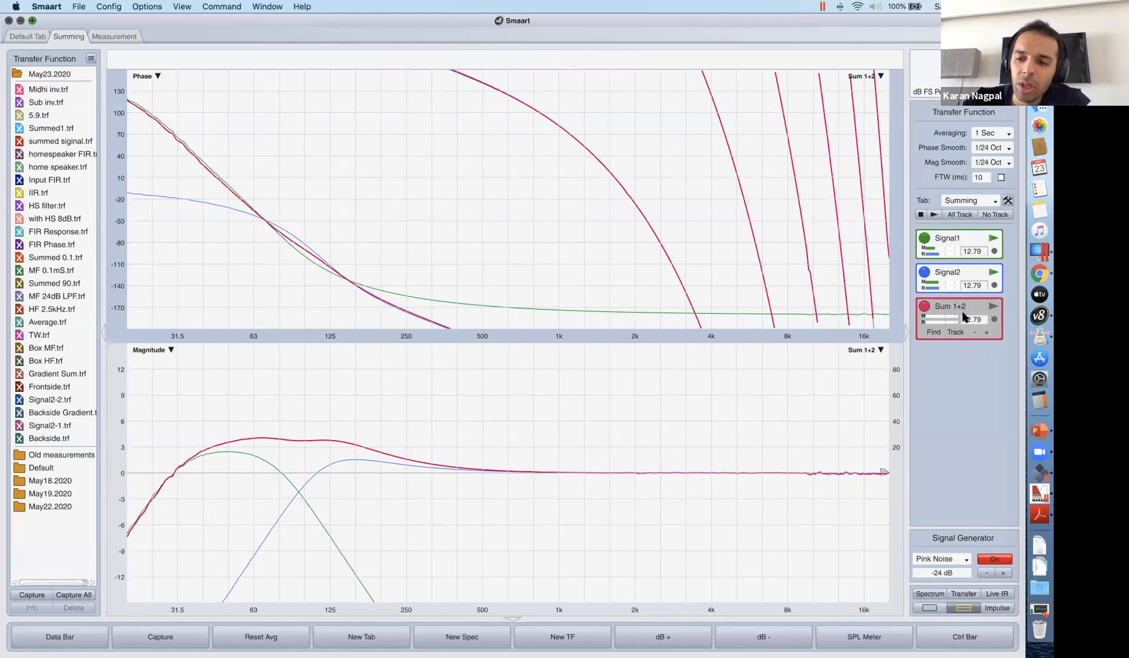
# In AU Lab, take the parametric EQ effects on Audio 1 and Audio 2 out of bypass.
pyautogui.click(1034, 339)
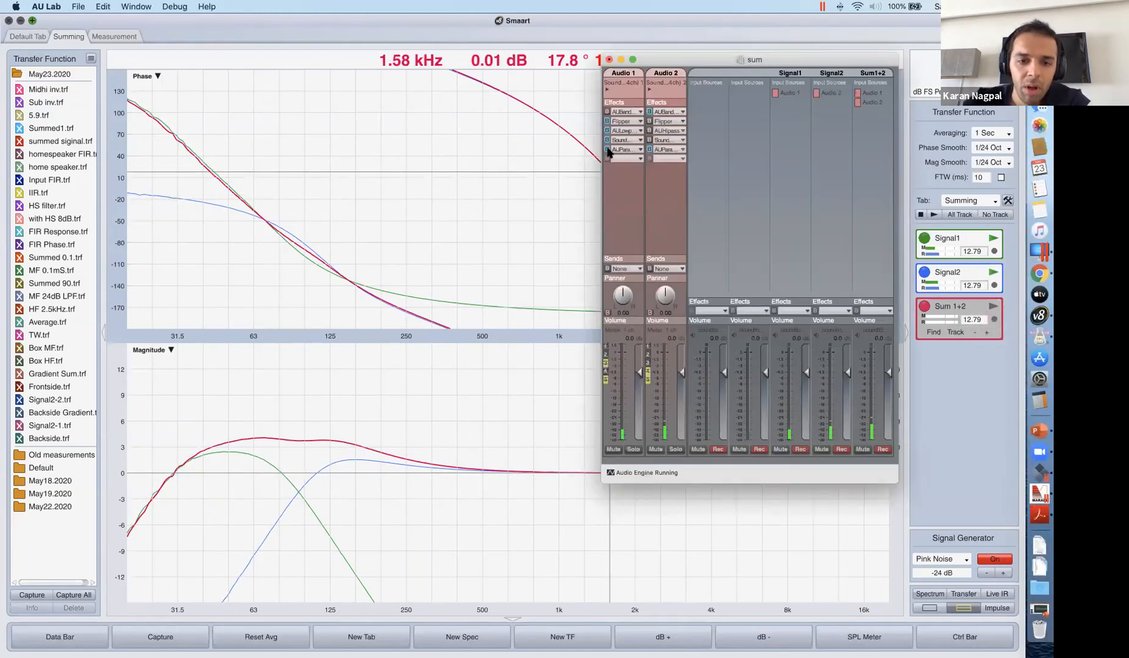
pyautogui.click(607, 150)
pyautogui.click(649, 150)
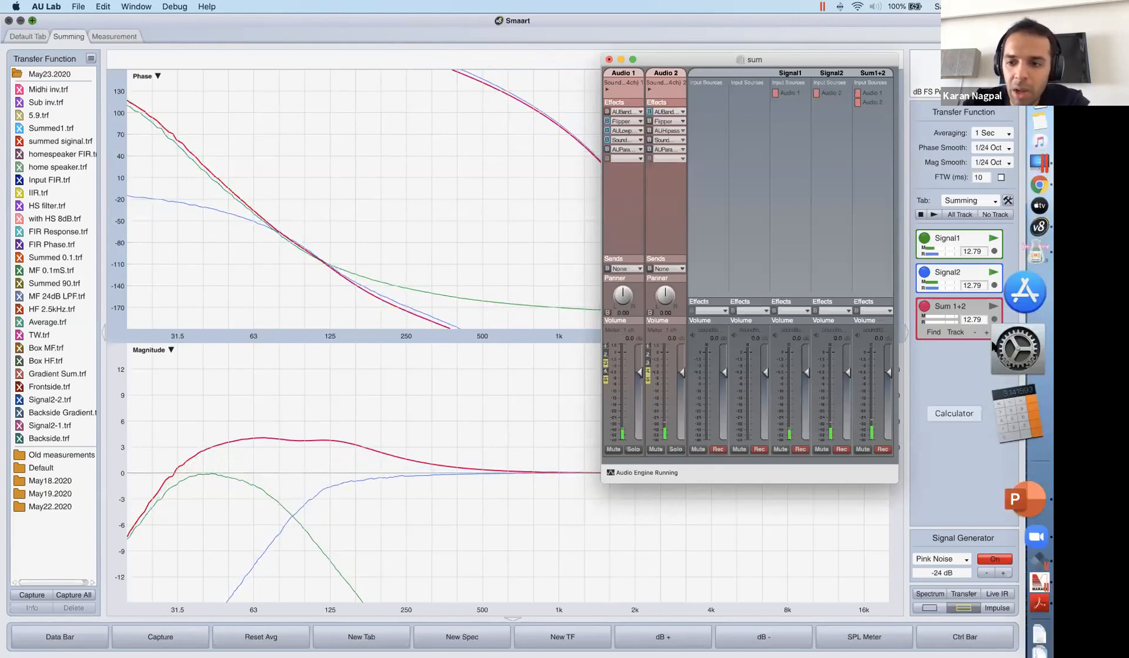
# Run the live Sum 1+2 measurement in Smaart to view the equalised sum, and finish by stopping and hiding it.
pyautogui.click(992, 307)
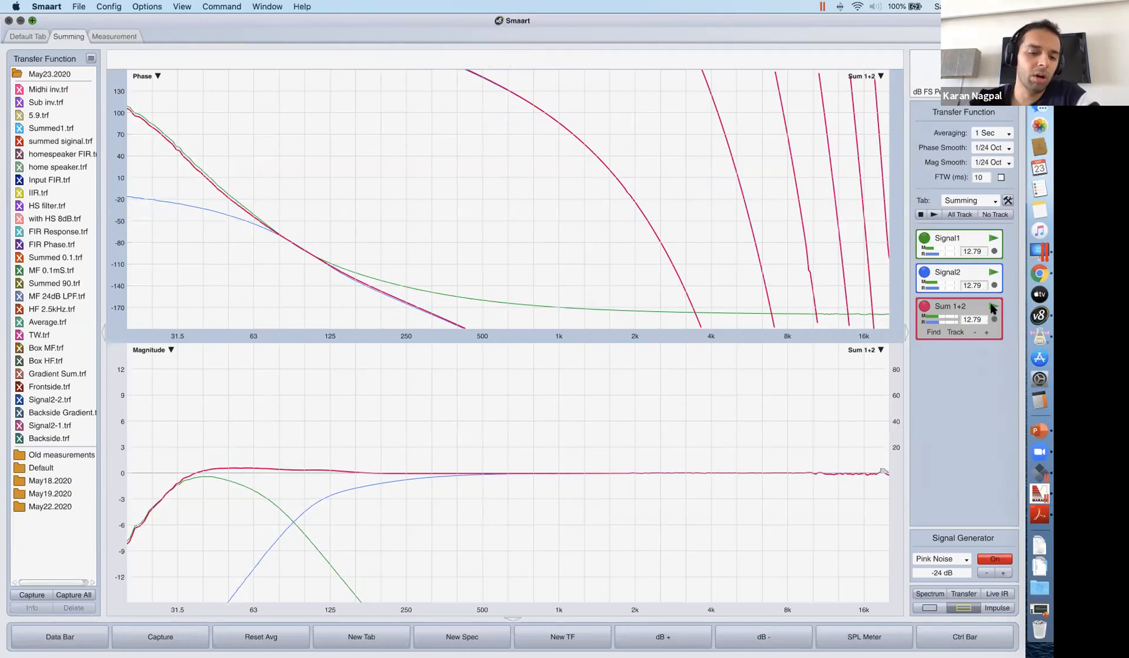
pyautogui.click(992, 308)
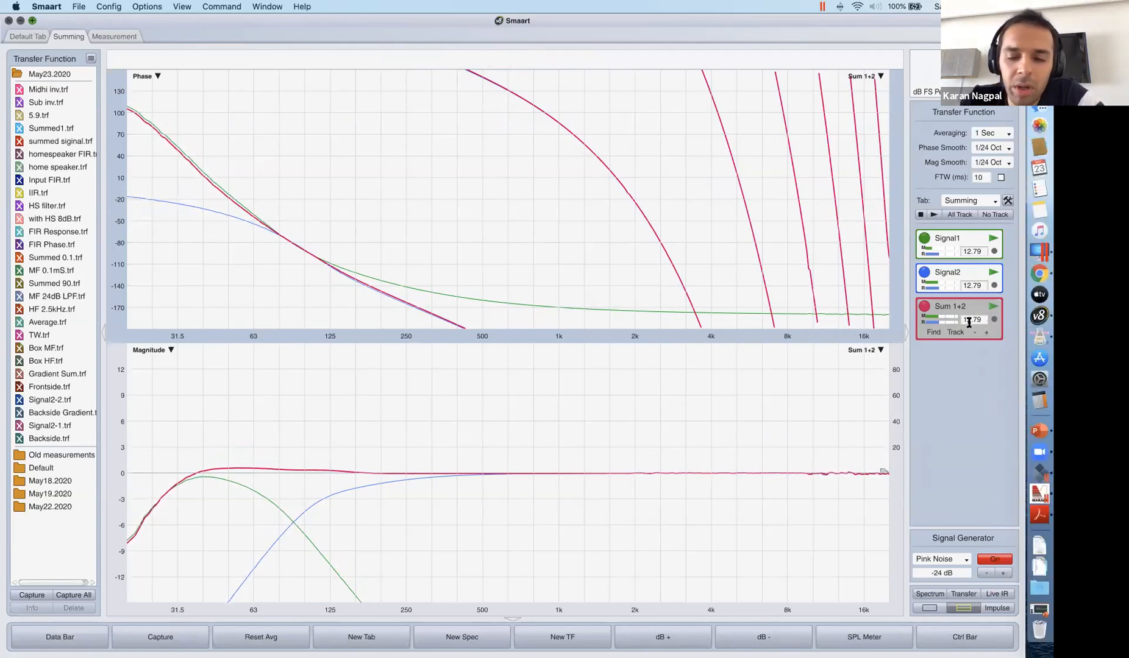
pyautogui.click(993, 307)
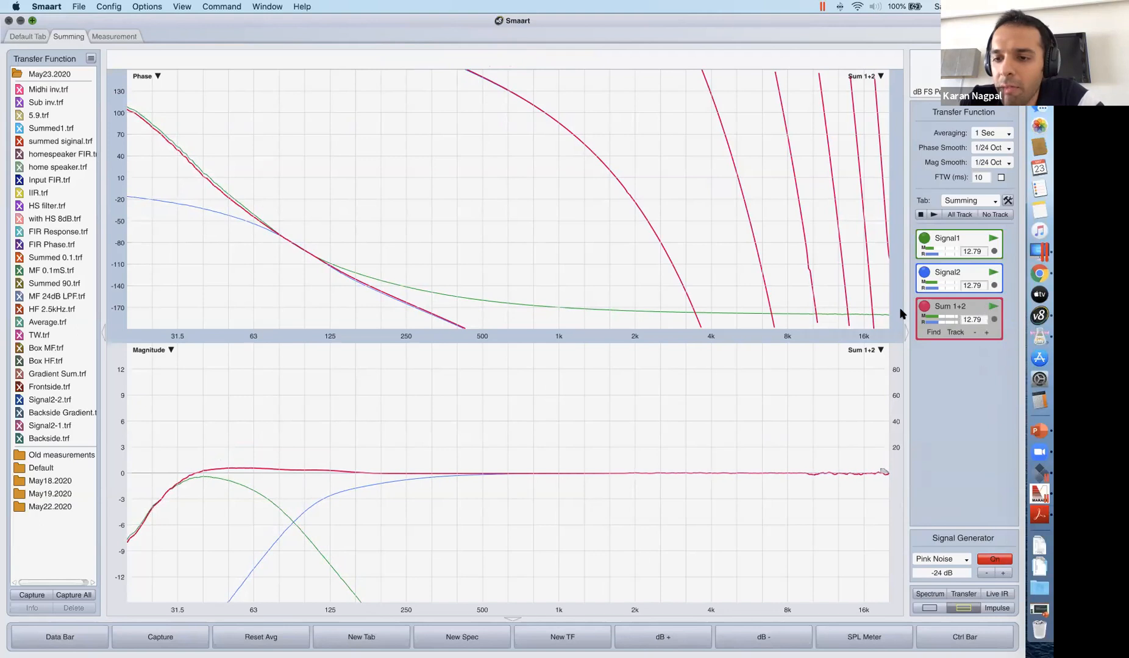
pyautogui.click(993, 306)
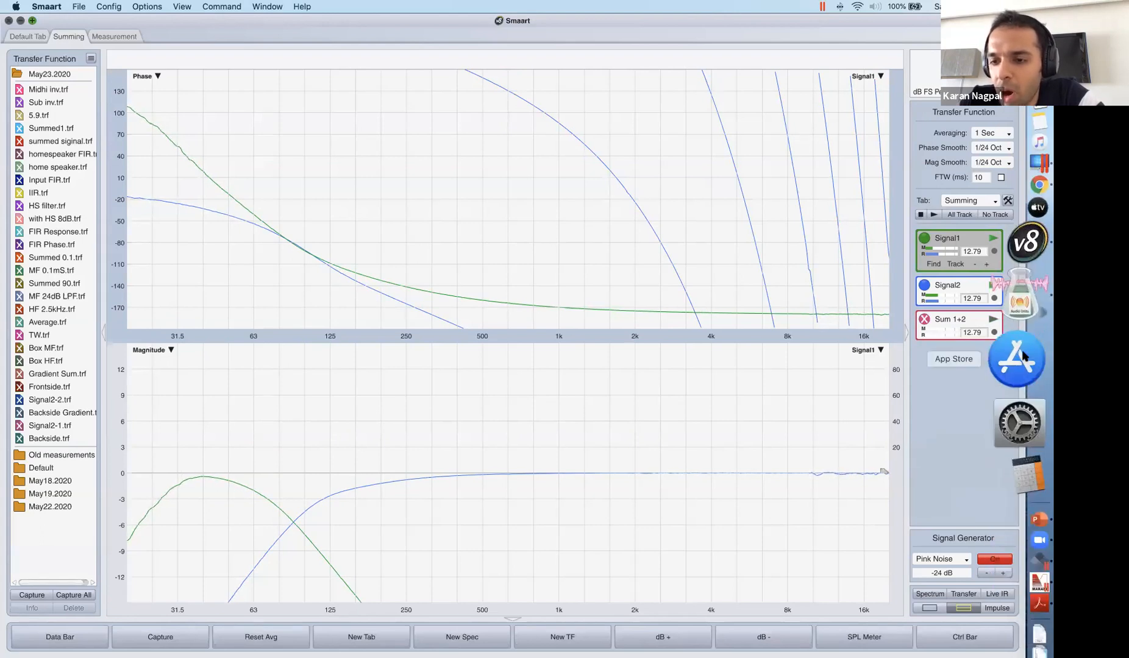
# In AU Lab, try Audio 1's volume at 3.4 dB, return it to 0.0 dB, and go back to Smaart.
pyautogui.click(1022, 340)
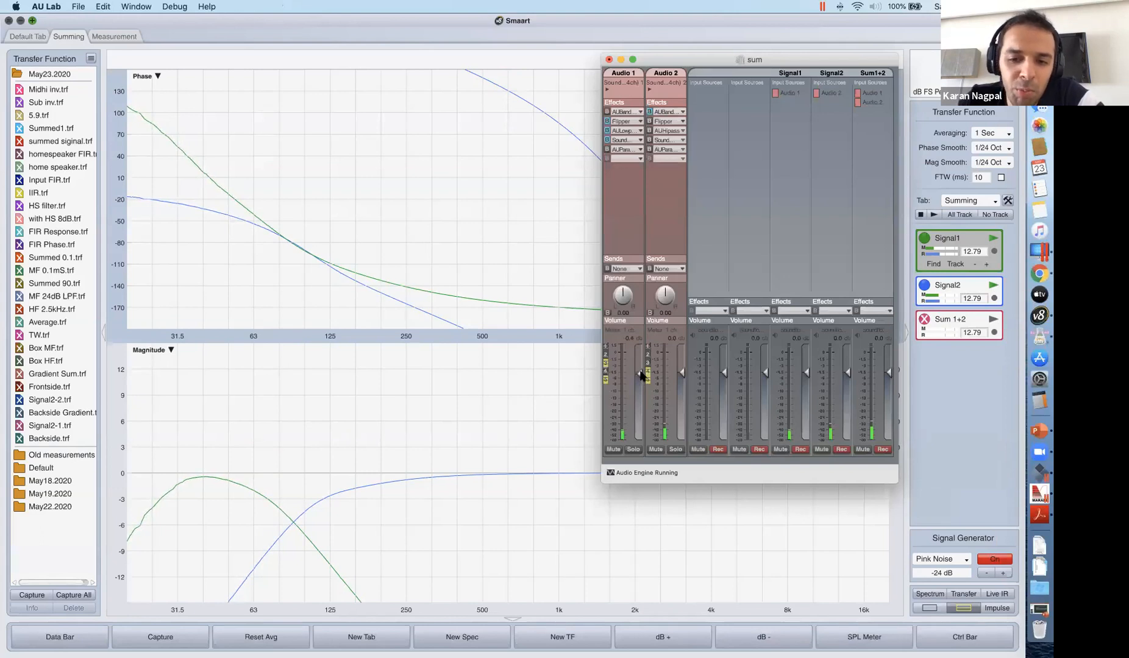
pyautogui.moveTo(641, 368); pyautogui.dragTo(640, 360)
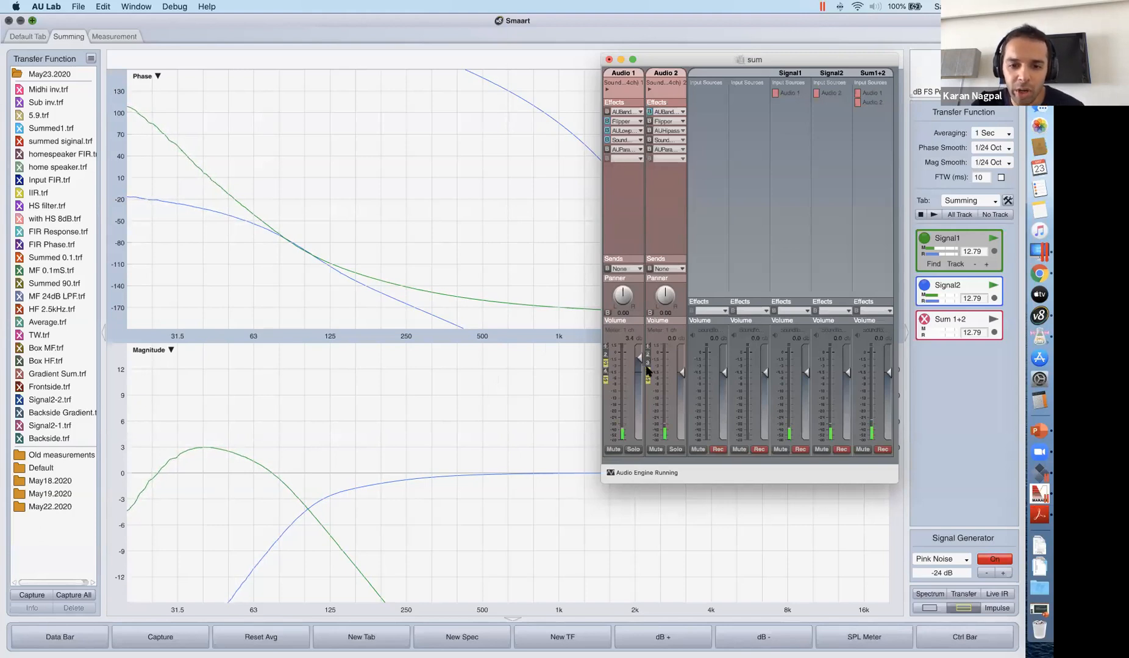
pyautogui.moveTo(638, 361); pyautogui.dragTo(638, 370)
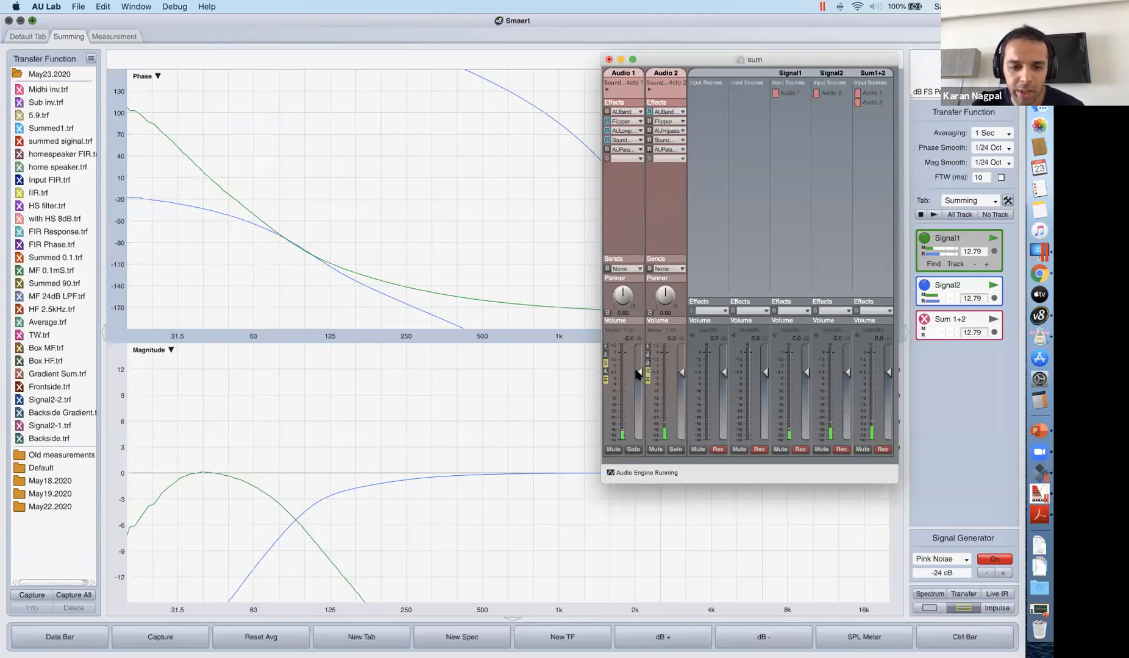
pyautogui.click(293, 523)
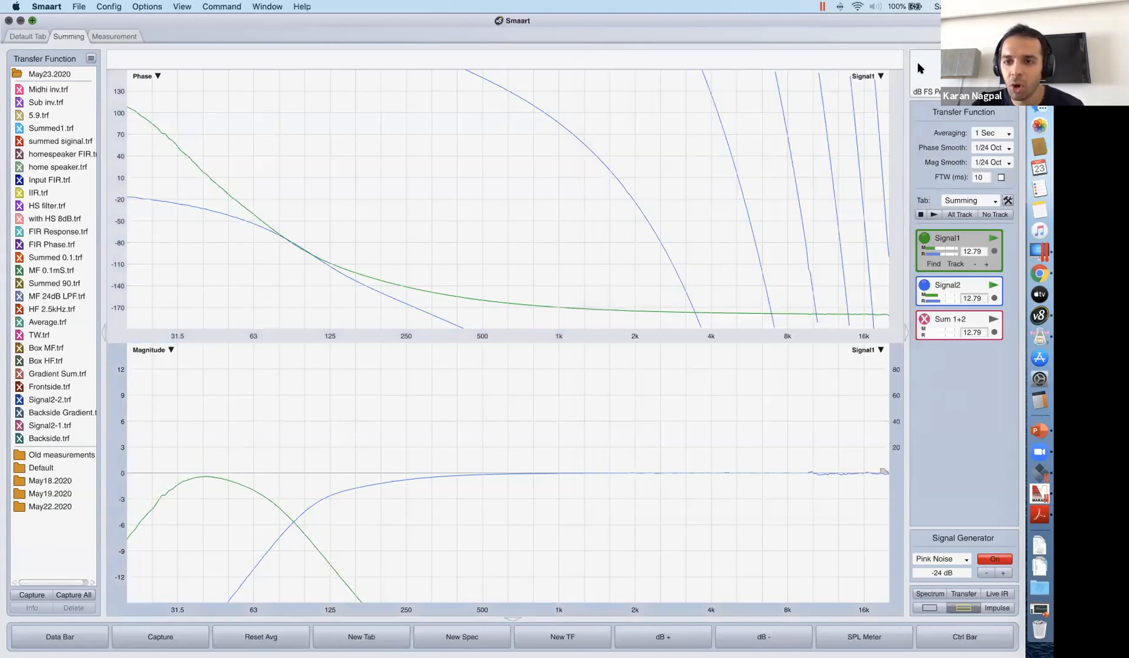
# Select the Signal1 measurement, raise Audio 1's volume to 6.0 dB in AU Lab, and minimise the mixer window.
pyautogui.click(966, 238)
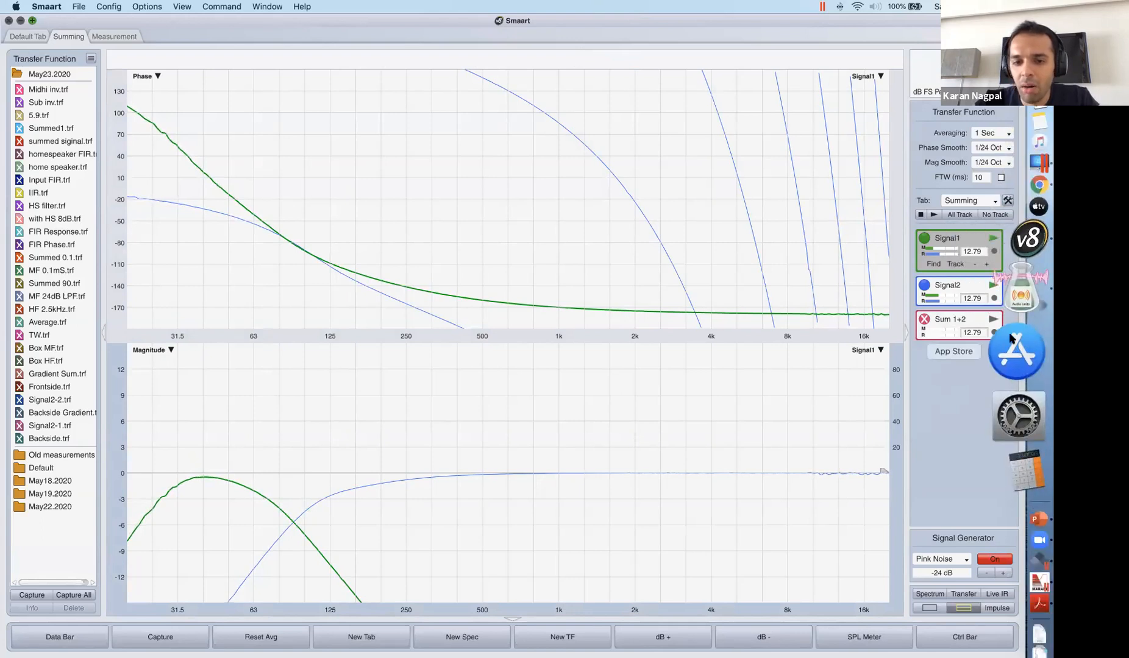
pyautogui.click(1021, 294)
pyautogui.moveTo(640, 371); pyautogui.dragTo(636, 344)
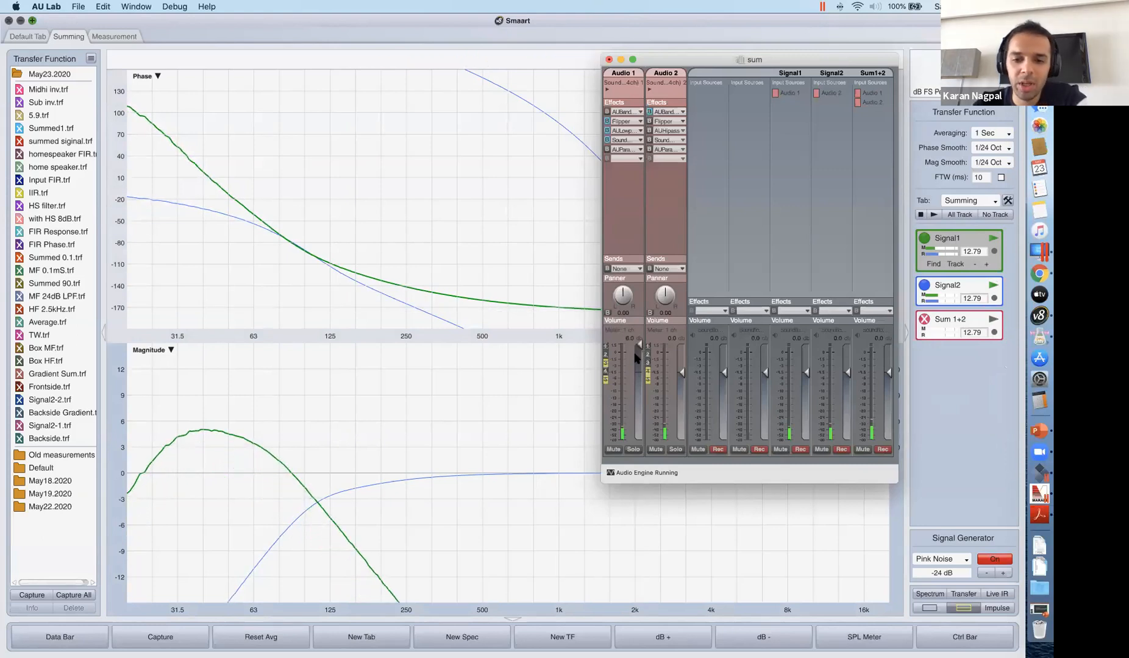
pyautogui.click(620, 60)
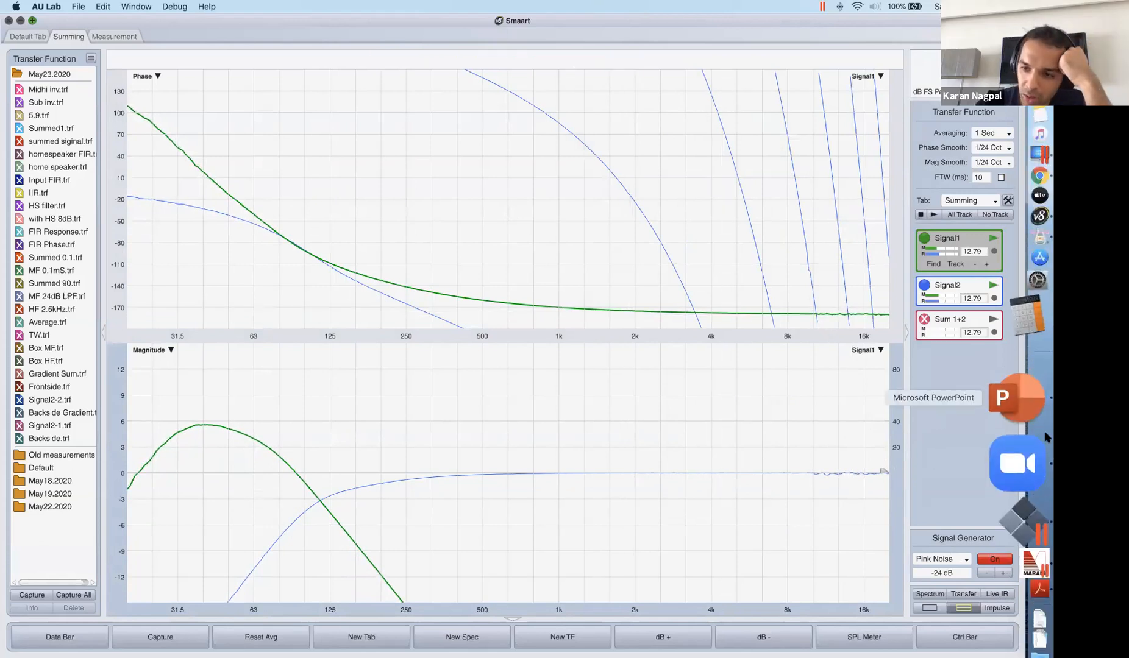
# Reopen the AU Lab mixer, raise the Signal1 output's volume to about 4 dB, and minimise the mixer window.
pyautogui.click(1030, 329)
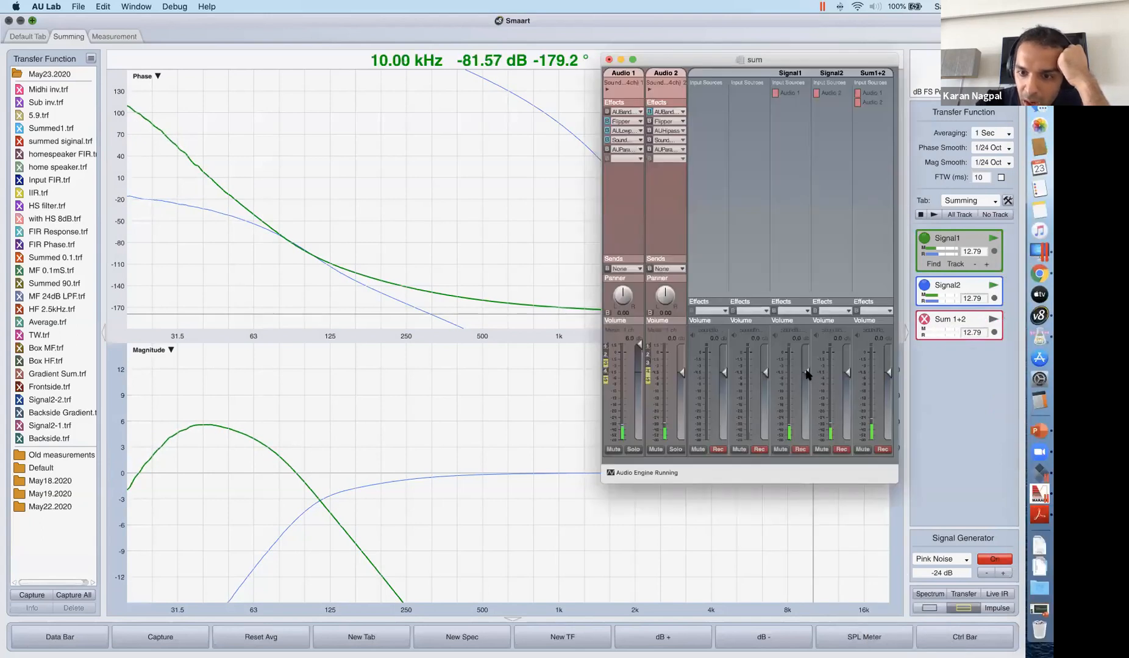
pyautogui.moveTo(808, 369); pyautogui.dragTo(807, 359)
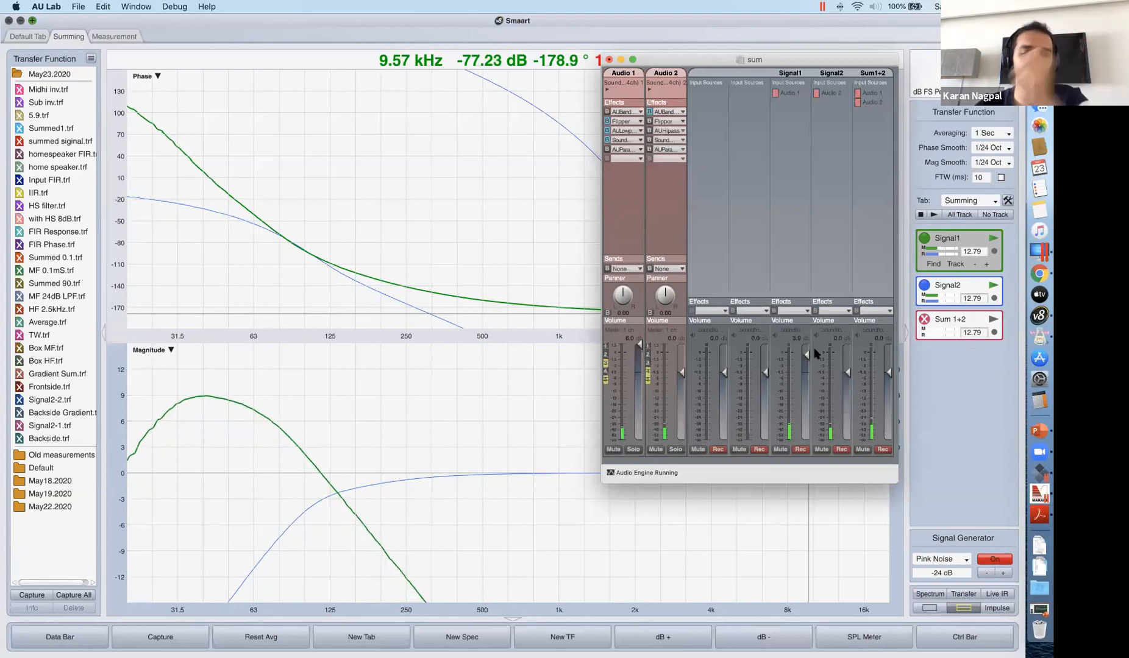
pyautogui.click(621, 59)
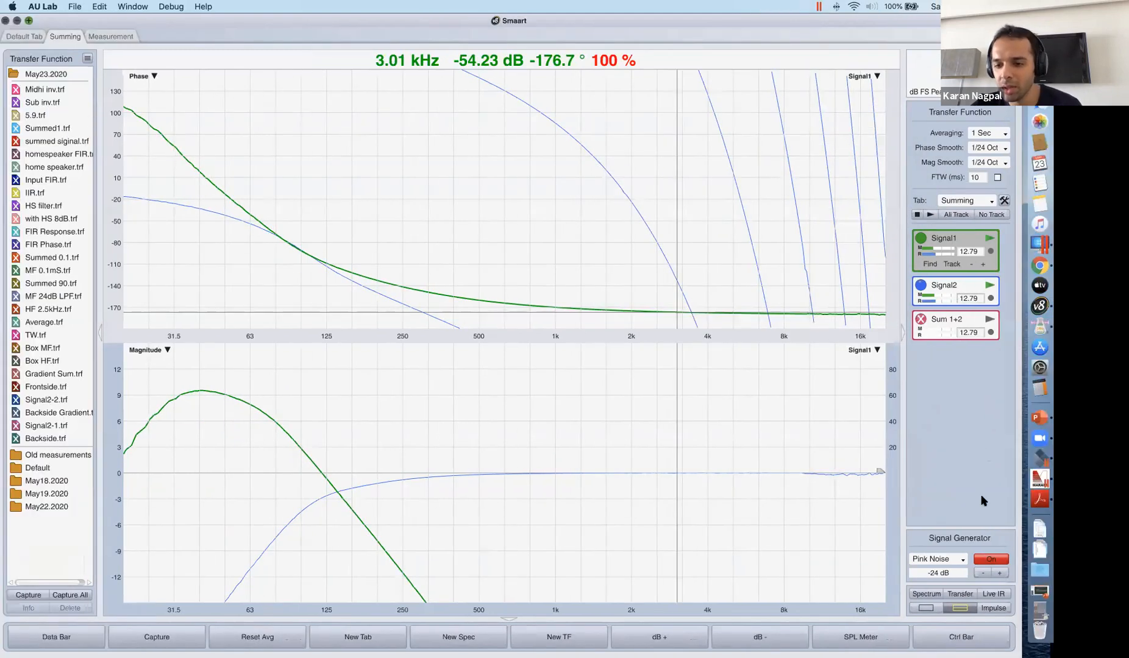
# Open array morphing.pdf from the desktop and go to Figure 1, the three representative system frequency responses.
pyautogui.press('F11')
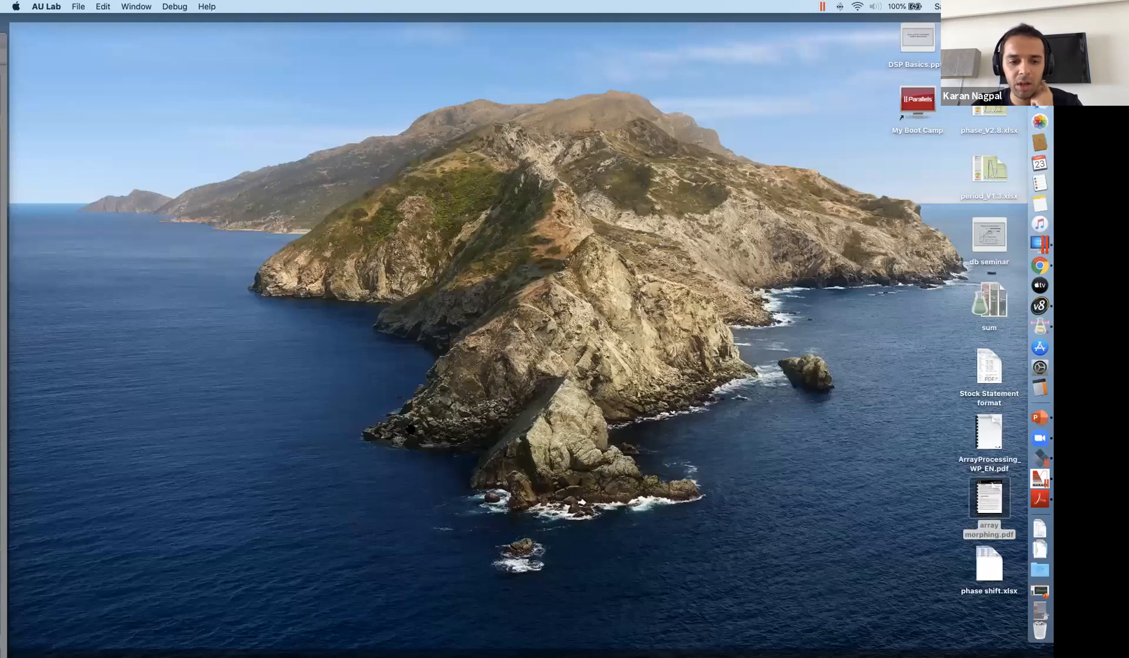
pyautogui.doubleClick(989, 499)
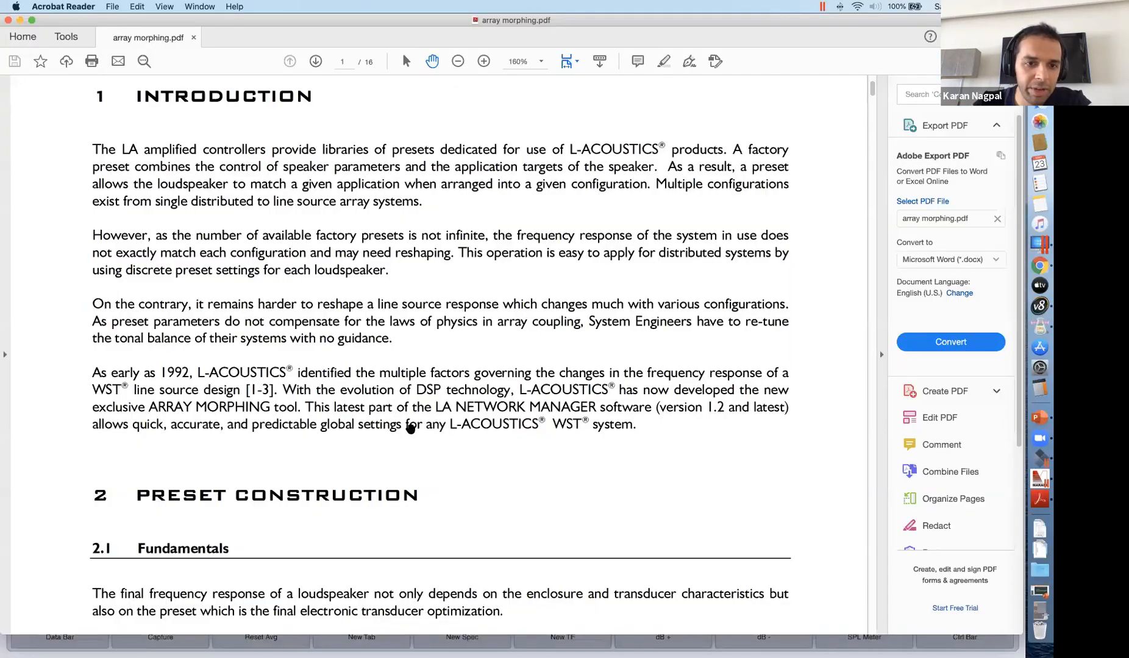
pyautogui.scroll(-15, 410, 427)
pyautogui.scroll(2, 406, 402)
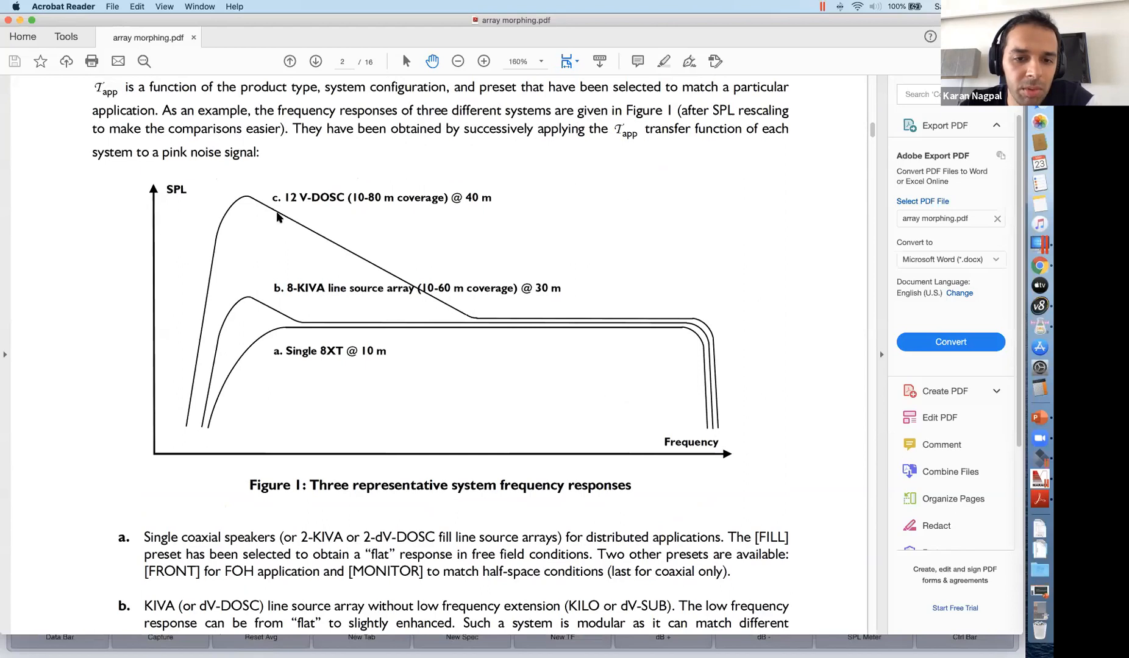
# View the PDF's Figure 1 alongside the Smaart traces in the open-windows overview, and return to Smaart.
pyautogui.hotkey('ctrl', 'Up')
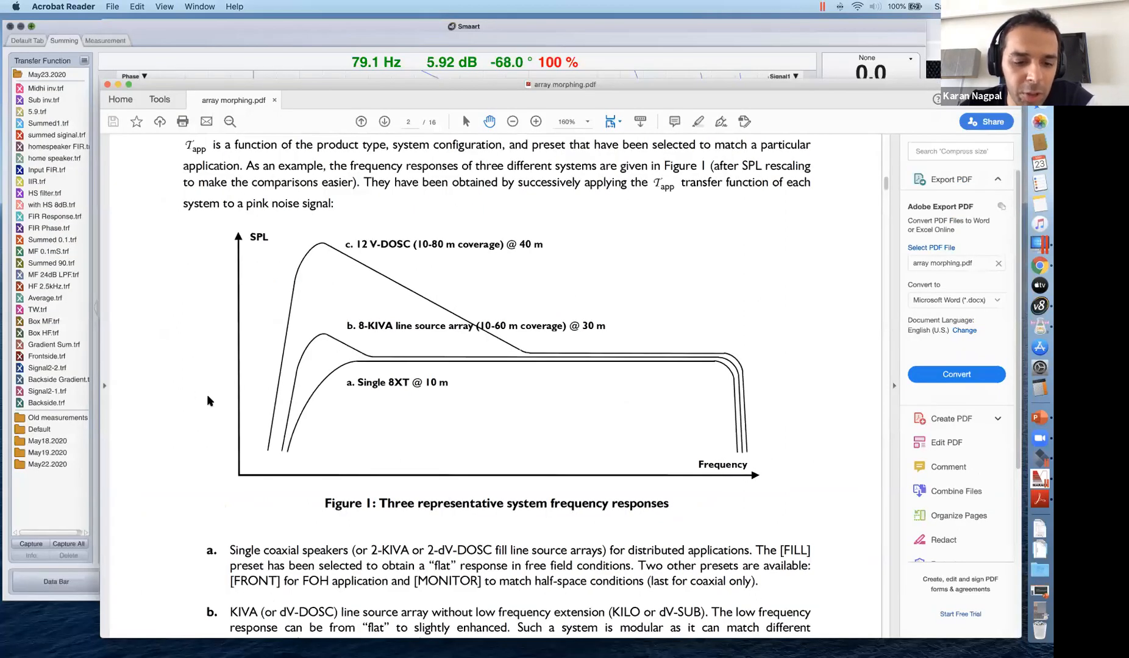
pyautogui.hotkey('ctrl', 'Up')
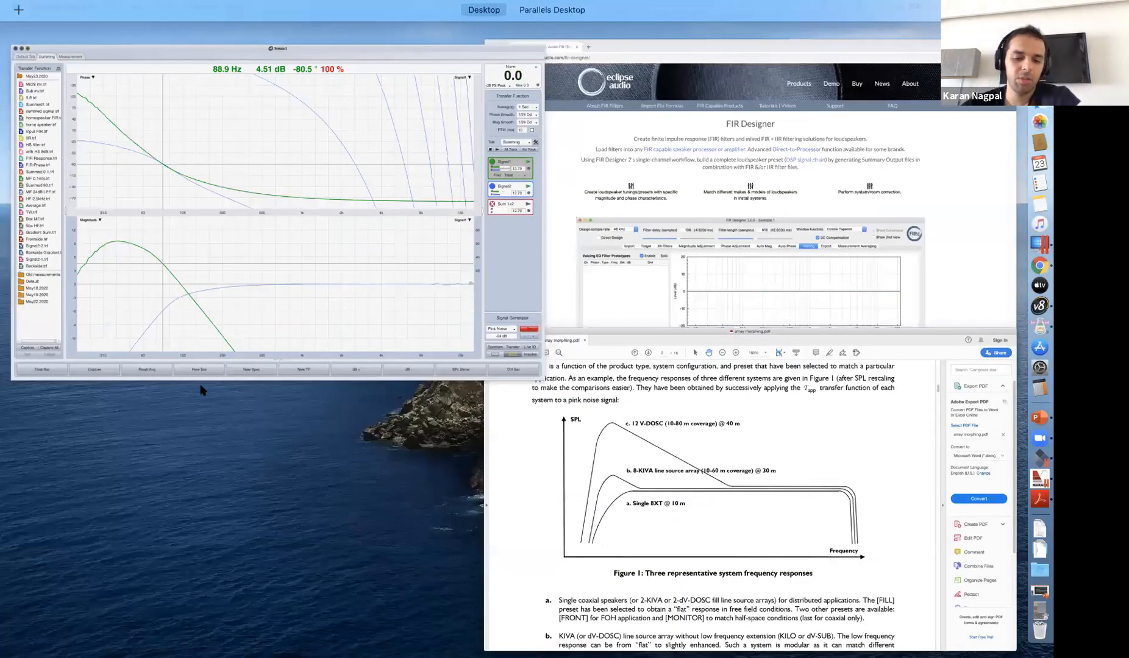
pyautogui.hotkey('ctrl', 'Up')
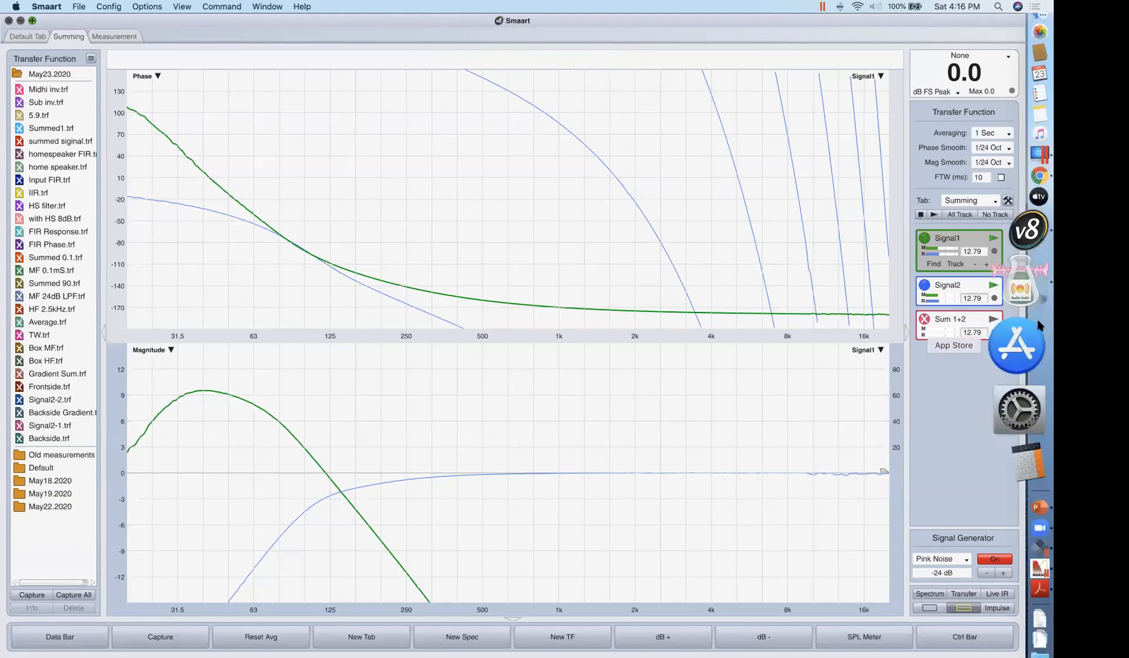
# In AU Lab, bypass Audio 1's parametric EQ and Audio 2's Flipper, sound delay and parametric EQ, keeping Audio 2's high-pass active.
pyautogui.click(1040, 326)
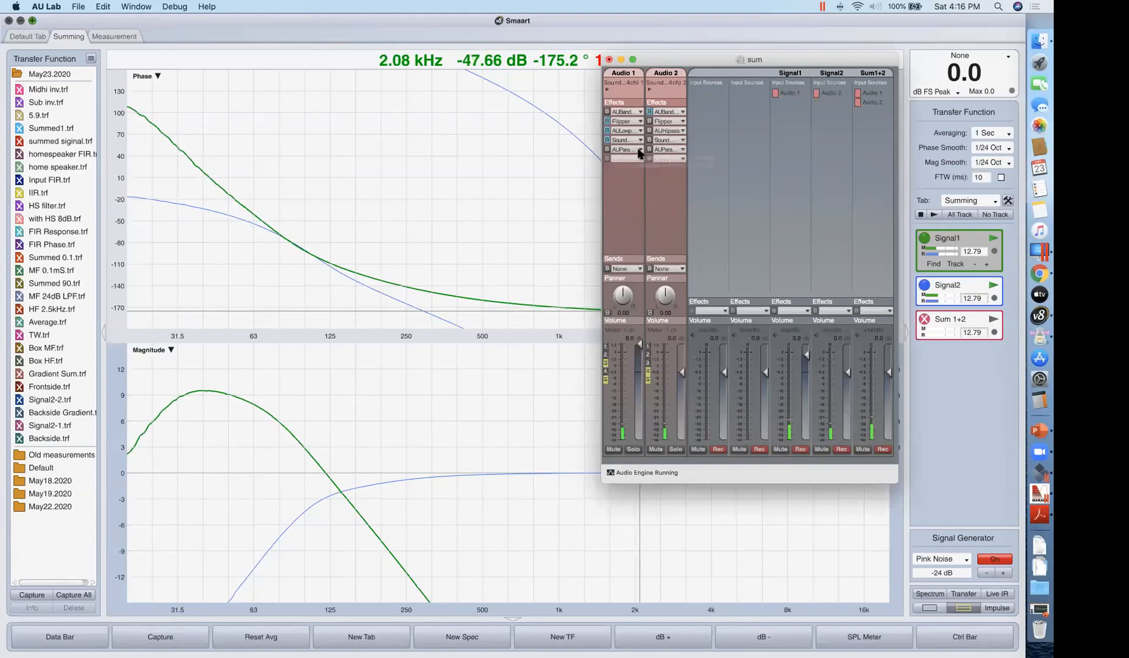
pyautogui.click(649, 121)
pyautogui.click(649, 131)
pyautogui.click(649, 140)
pyautogui.click(649, 150)
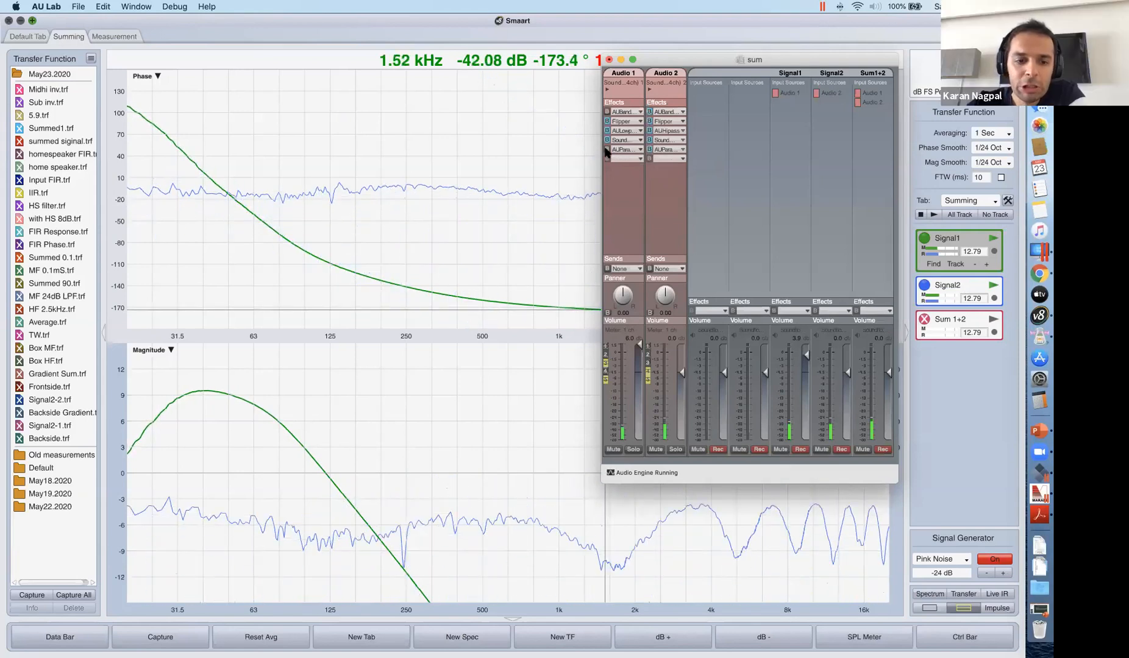
pyautogui.click(649, 130)
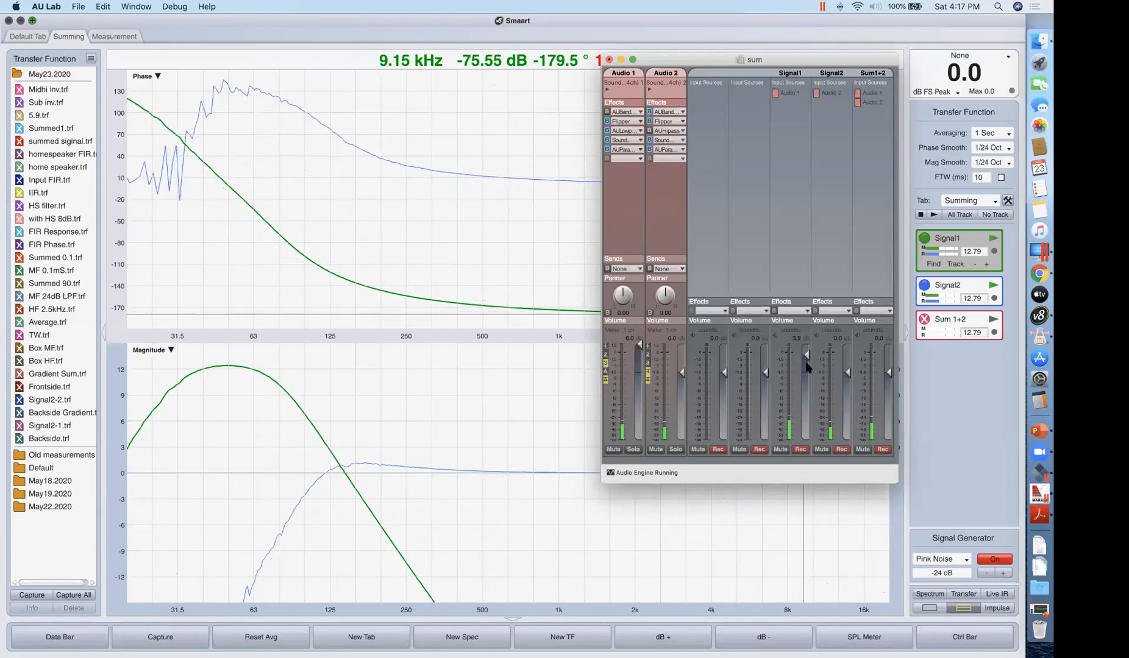
# Return the Signal1 and Audio 1 volumes to 0.0 dB and take Audio 2's Flipper out of bypass.
pyautogui.click(806, 375)
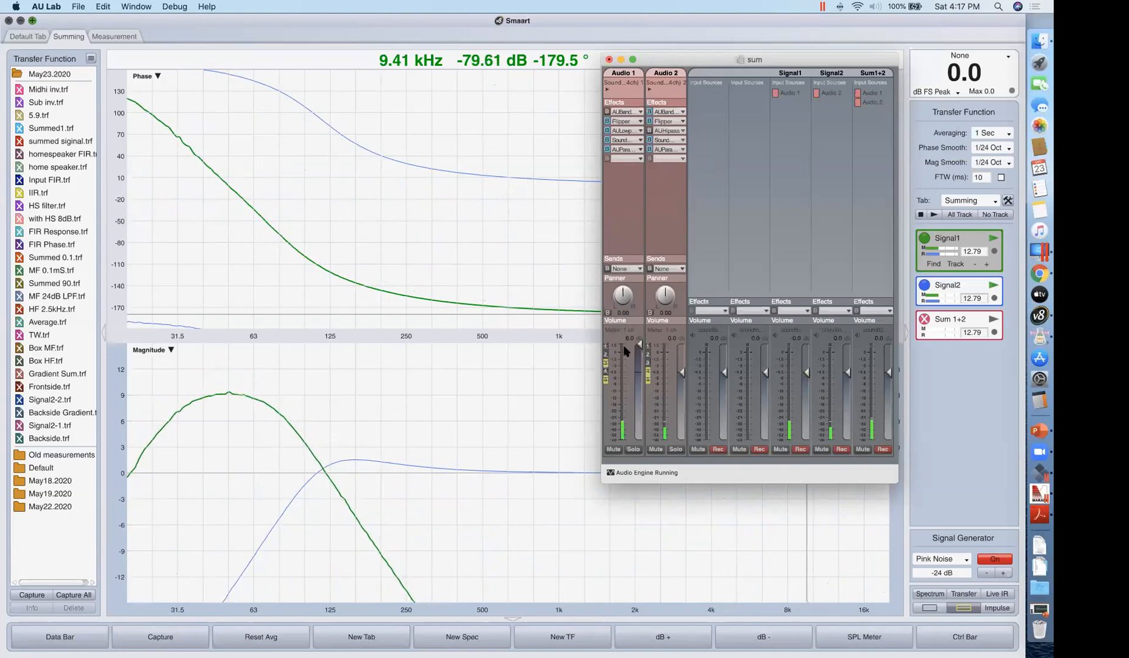
pyautogui.moveTo(641, 345); pyautogui.dragTo(642, 373)
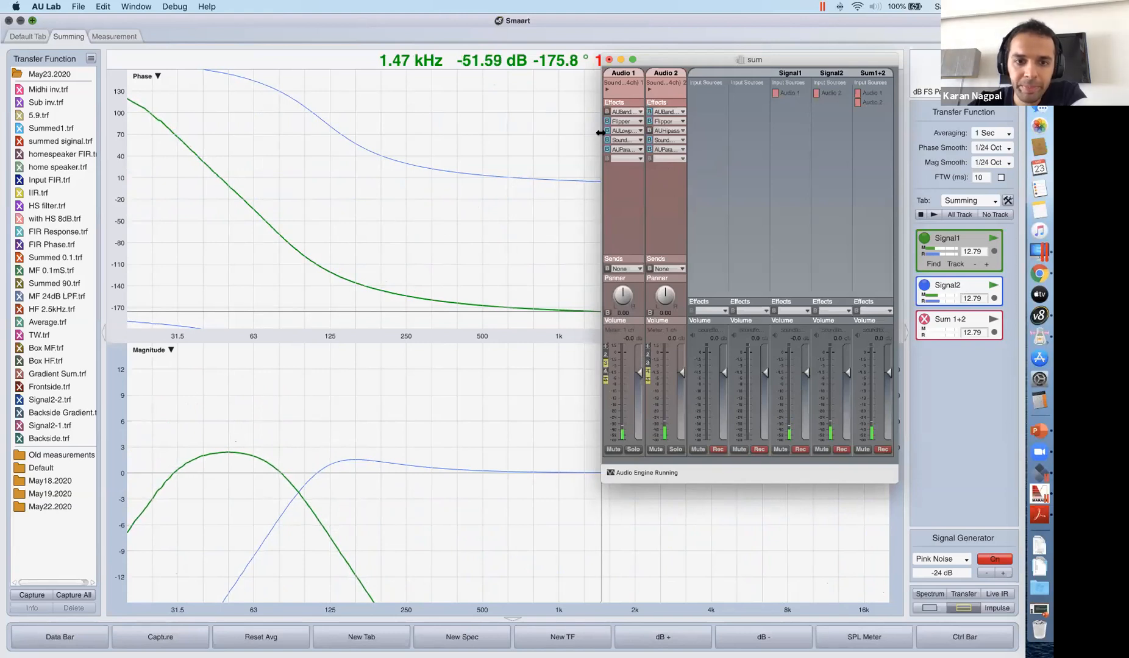
pyautogui.click(649, 121)
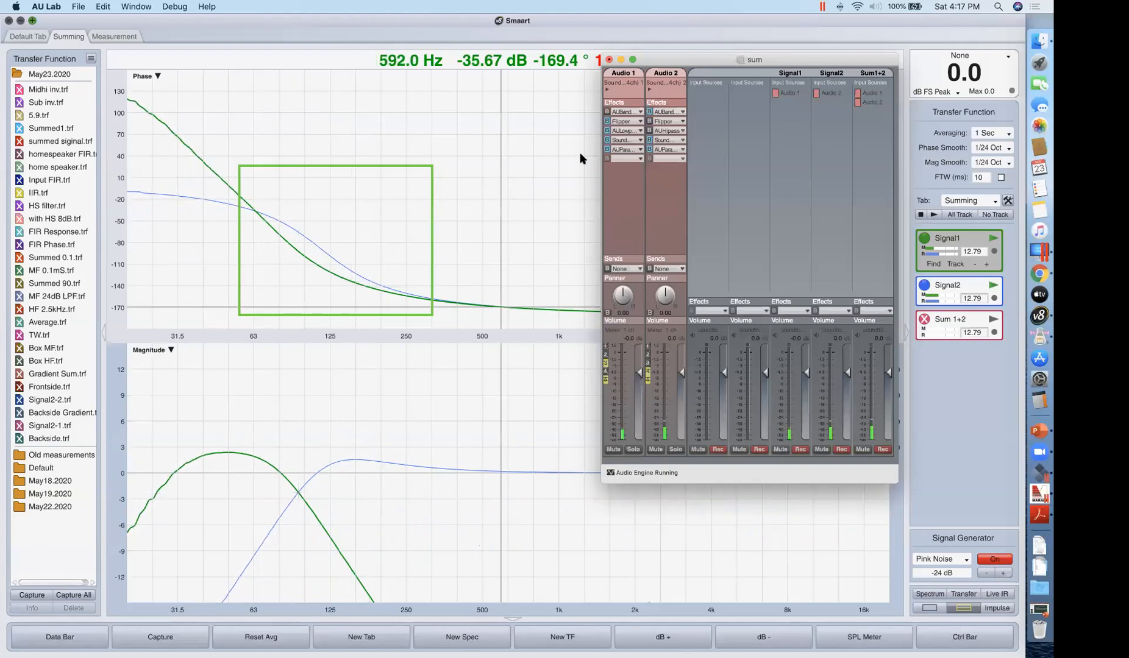
# Set Audio 2's Voxengo Sound Delay to 5.9 ms, close its window, and take the delay out of bypass.
pyautogui.click(657, 141)
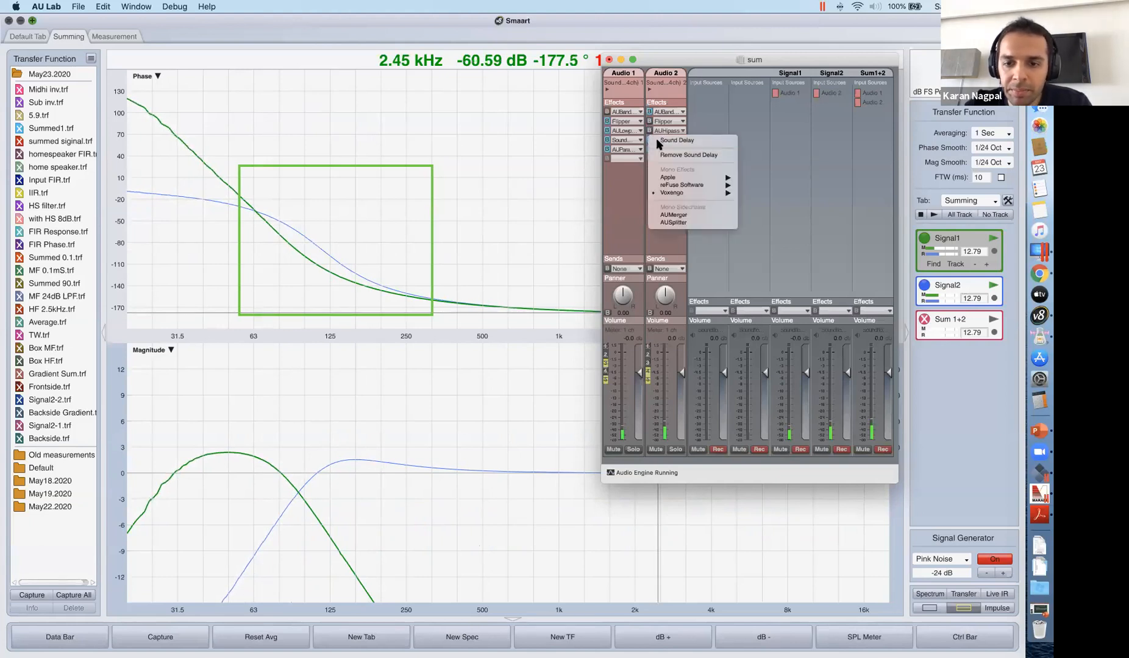
pyautogui.click(662, 141)
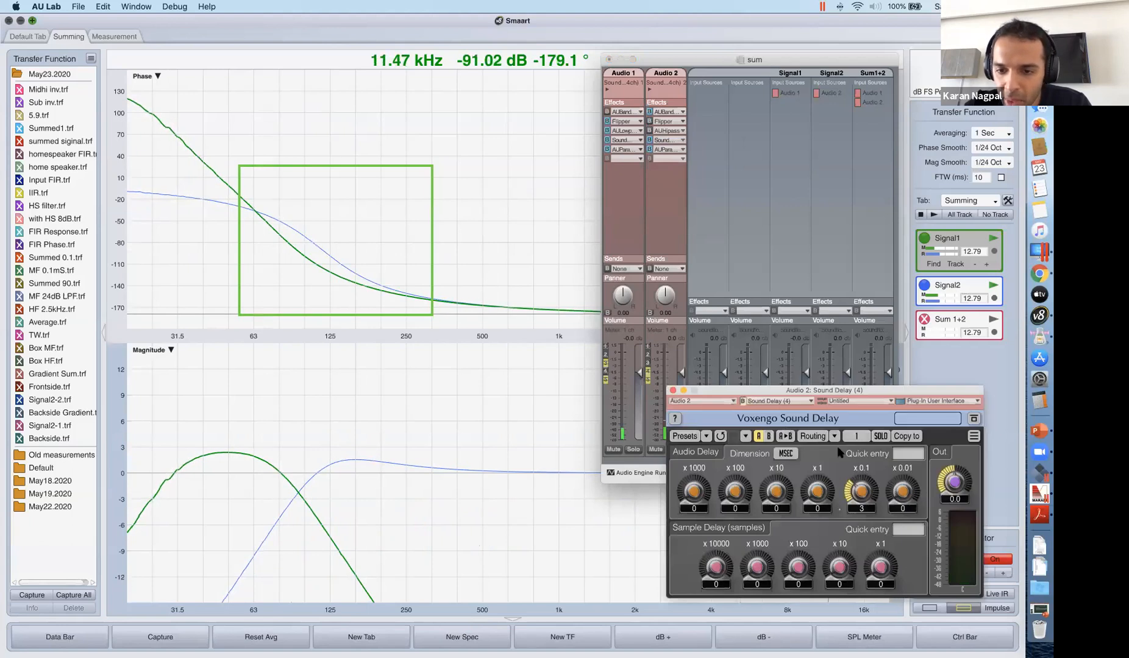
pyautogui.write('5')
pyautogui.click(864, 511)
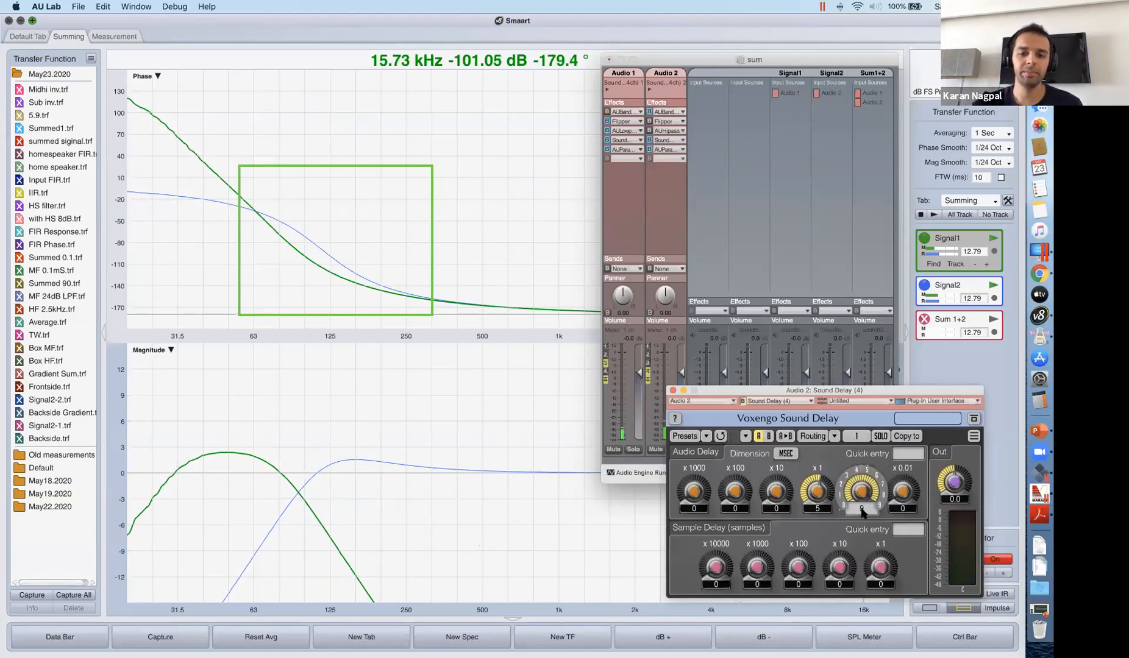
pyautogui.write('9')
pyautogui.press('Return')
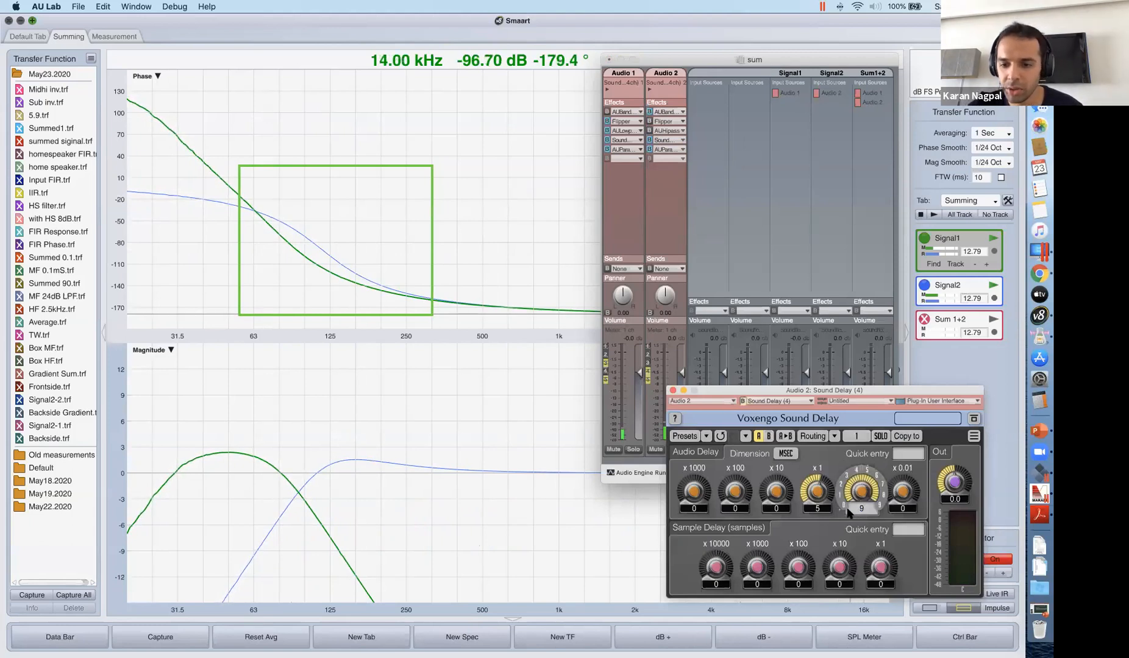
pyautogui.click(673, 390)
pyautogui.click(649, 140)
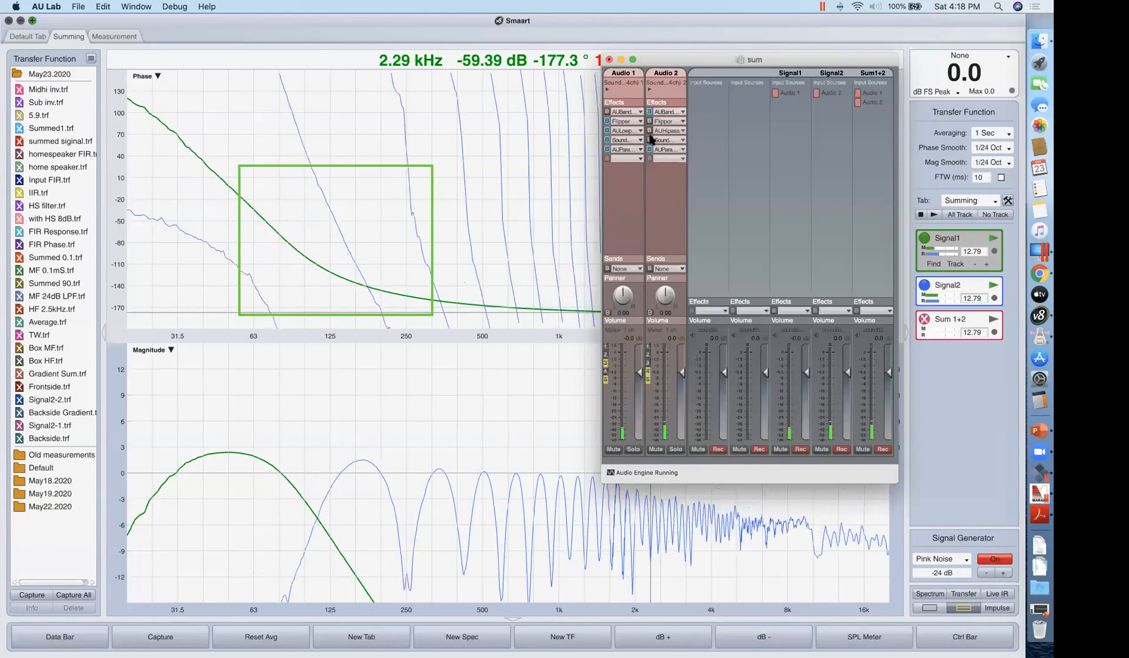
pyautogui.click(650, 139)
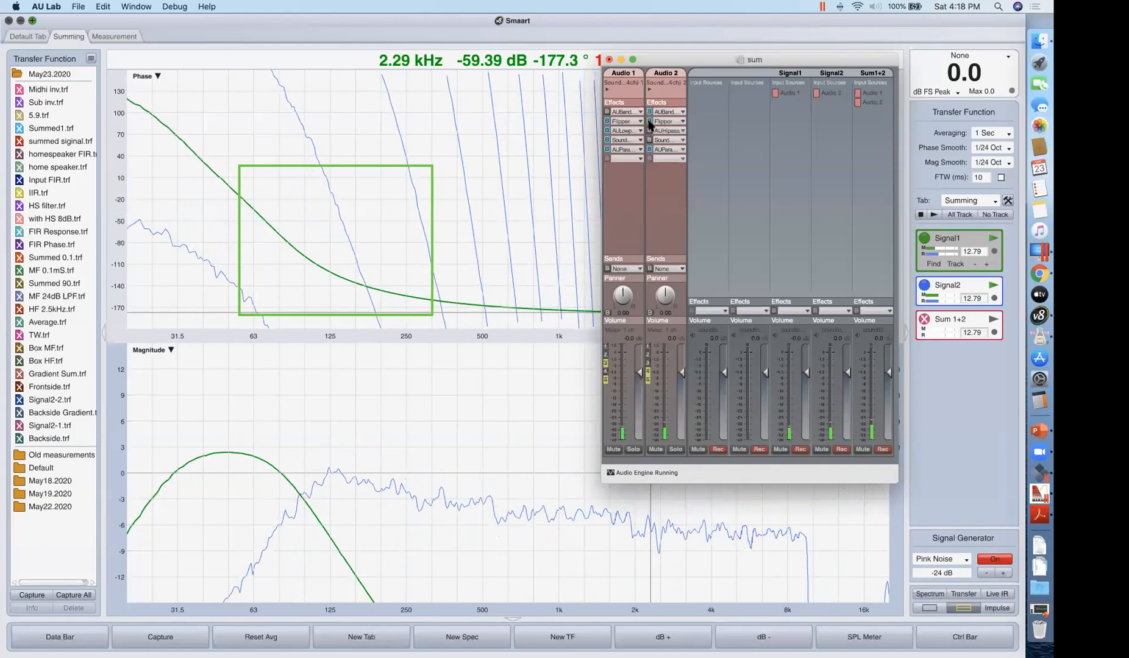
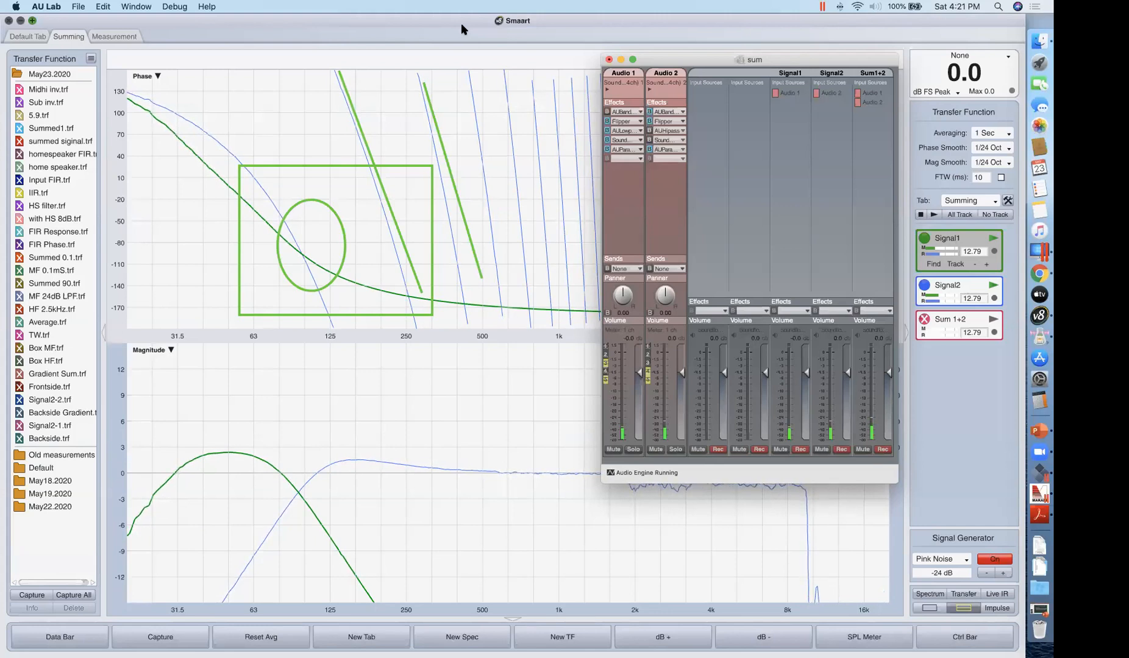
# Raise the Audio 1 volume to 6.0 dB and the Signal1 volume to 4.0 dB in the AU Lab mixer.
pyautogui.click(461, 25)
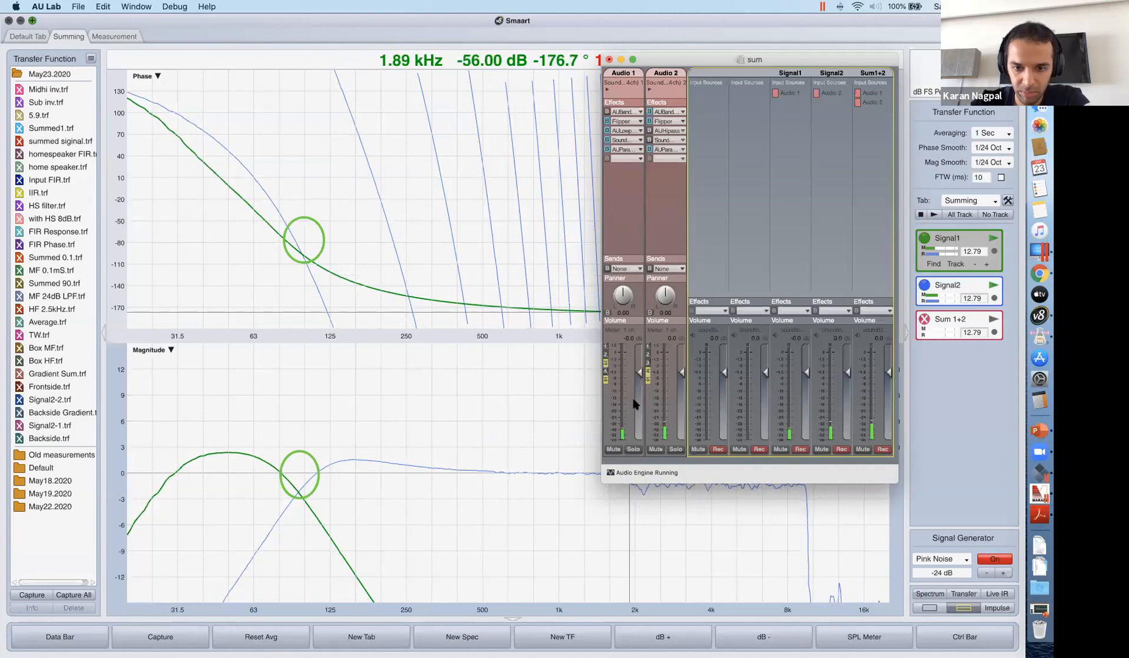
pyautogui.moveTo(641, 372); pyautogui.dragTo(639, 345)
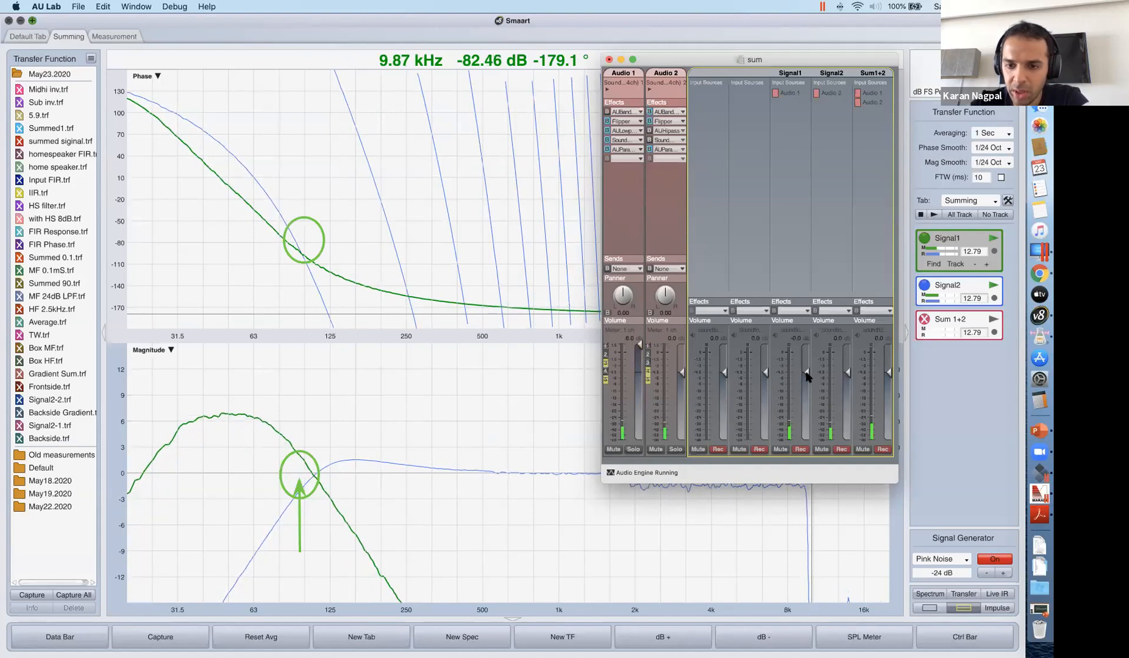
pyautogui.moveTo(806, 370); pyautogui.dragTo(805, 355)
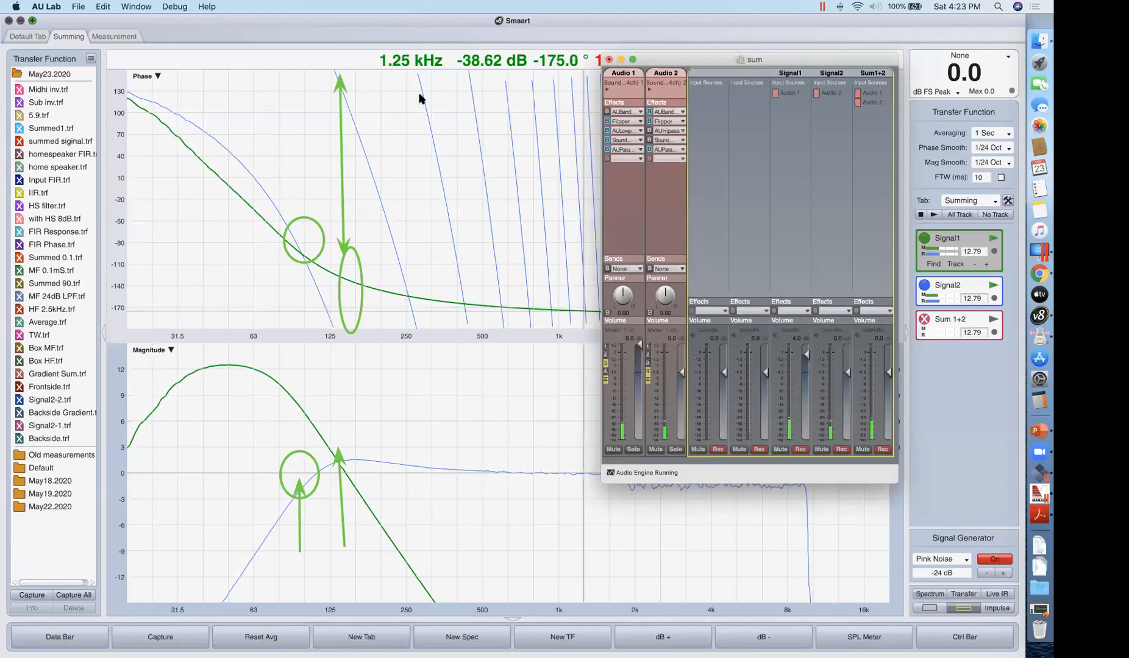
# Bypass Audio 2's sound delay and lower the Audio 1 volume to -2.4 dB.
pyautogui.click(649, 139)
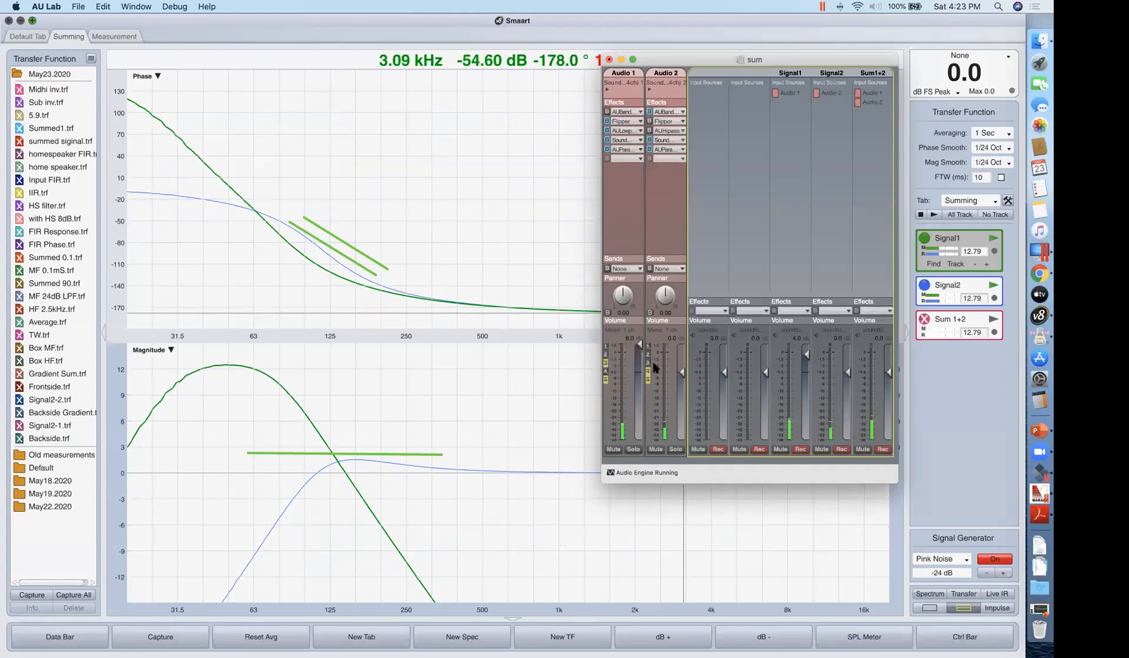
pyautogui.moveTo(641, 347); pyautogui.dragTo(641, 387)
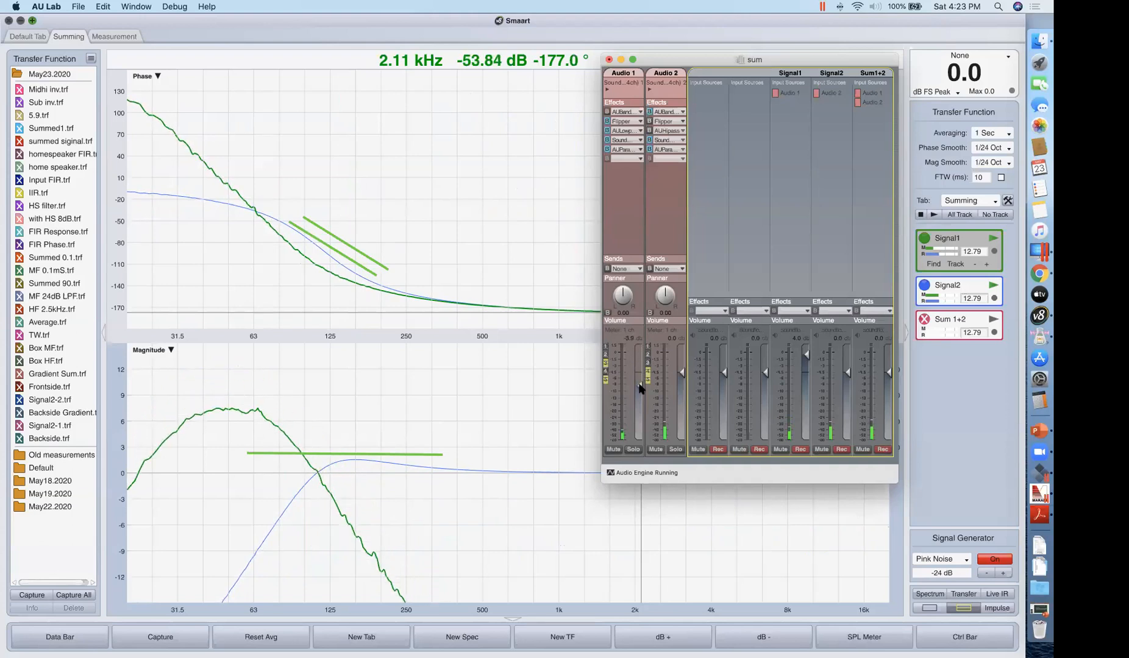
pyautogui.moveTo(639, 386); pyautogui.dragTo(640, 380)
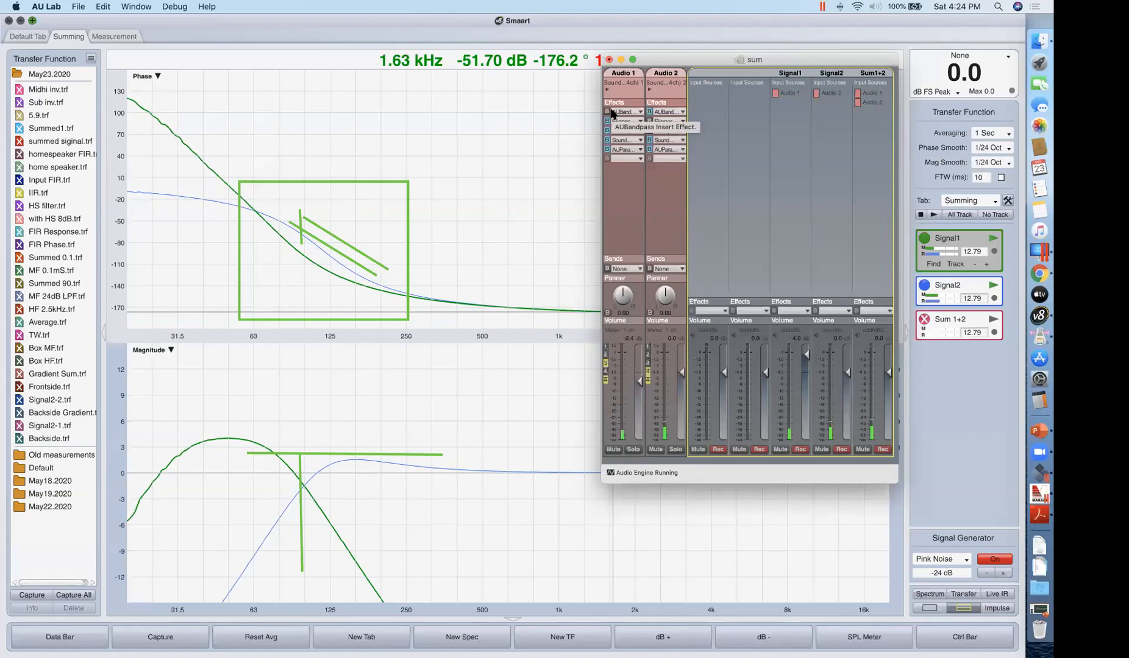
pyautogui.click(443, 3)
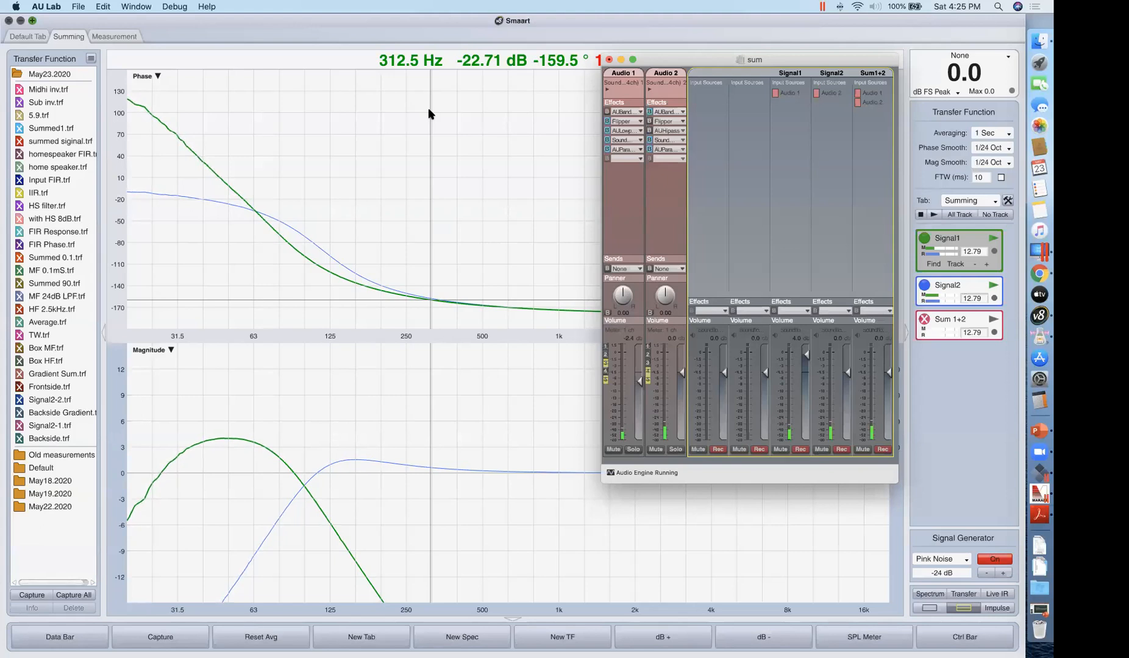
# Start the Sum 1+2 measurement in Smaart and bring the AU Lab mixer back in front of it.
pyautogui.click(992, 320)
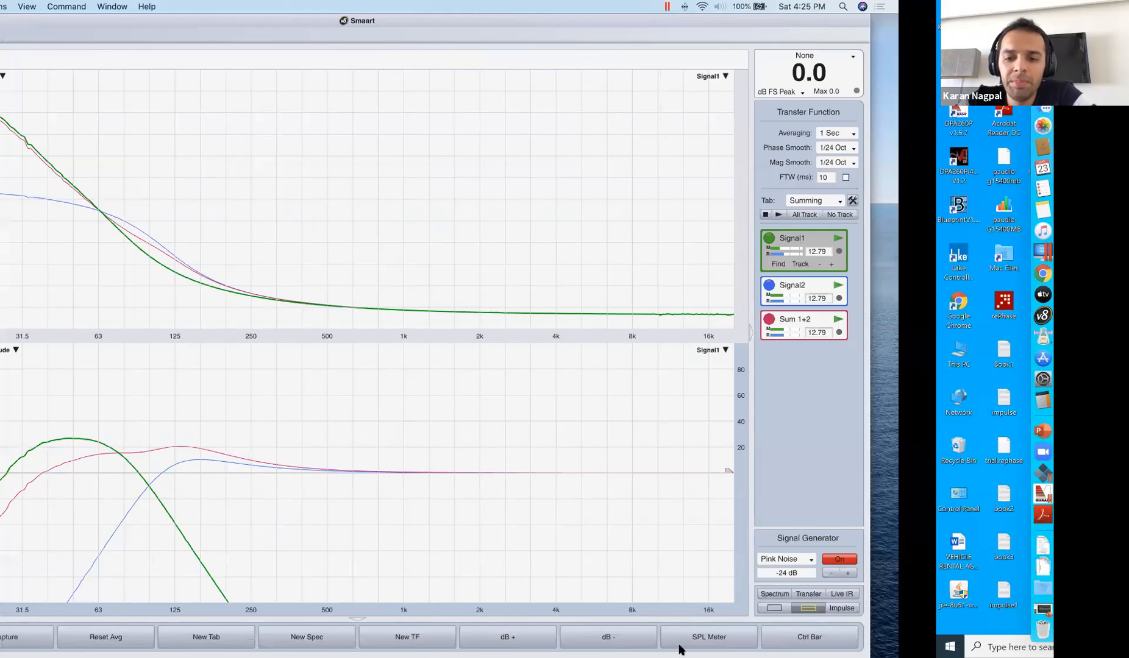
pyautogui.hotkey('ctrl', 'Up')
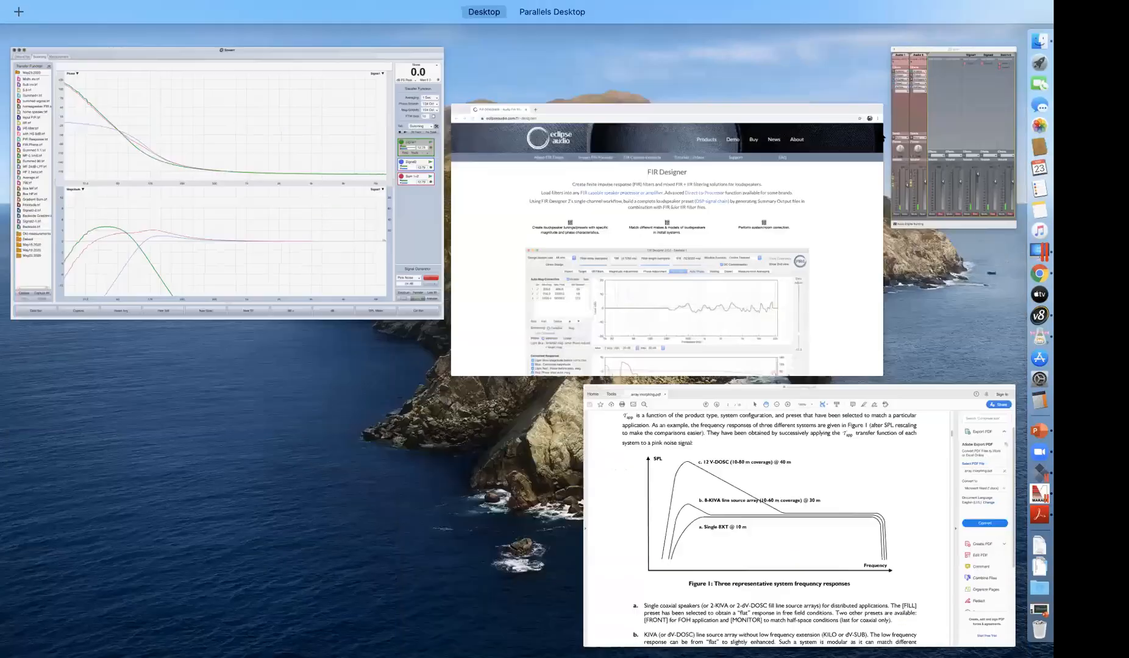
pyautogui.click(948, 115)
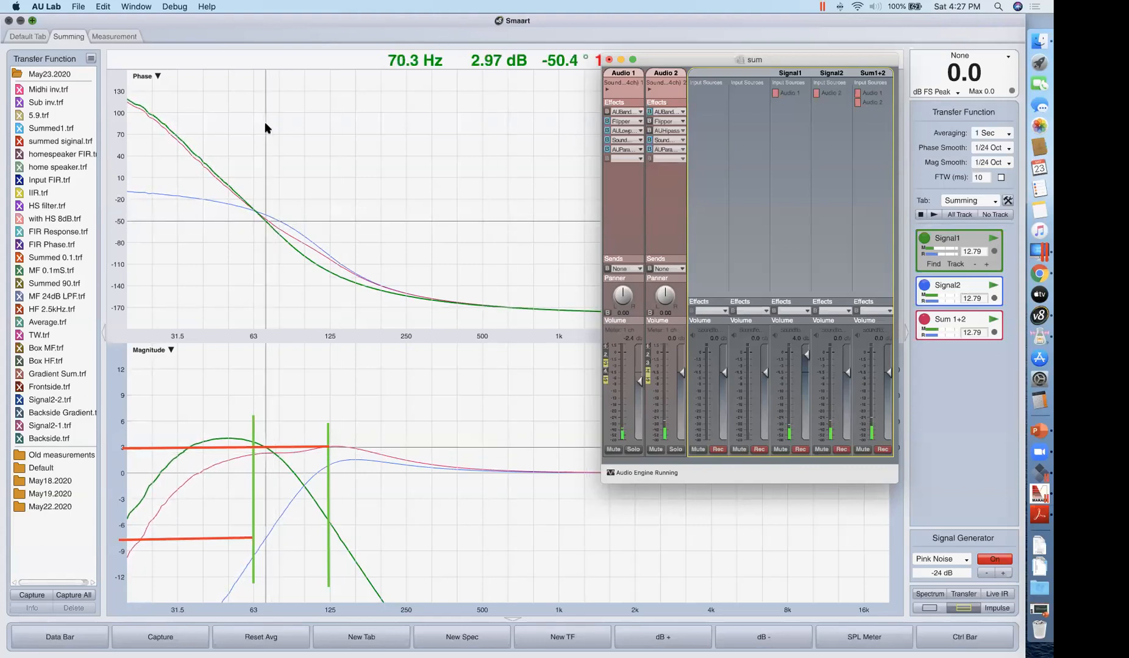
# Move the AU Lab mixer off the Smaart plots and minimize it.
pyautogui.moveTo(689, 56); pyautogui.dragTo(804, 139)
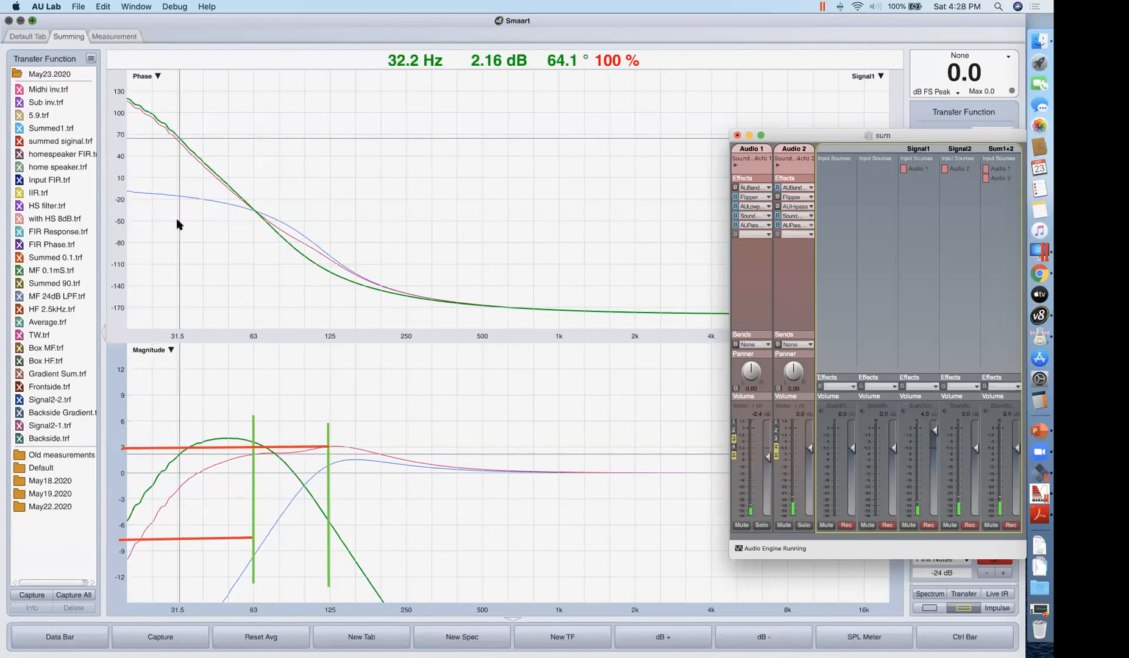
pyautogui.hscroll(-1, 20, 354)
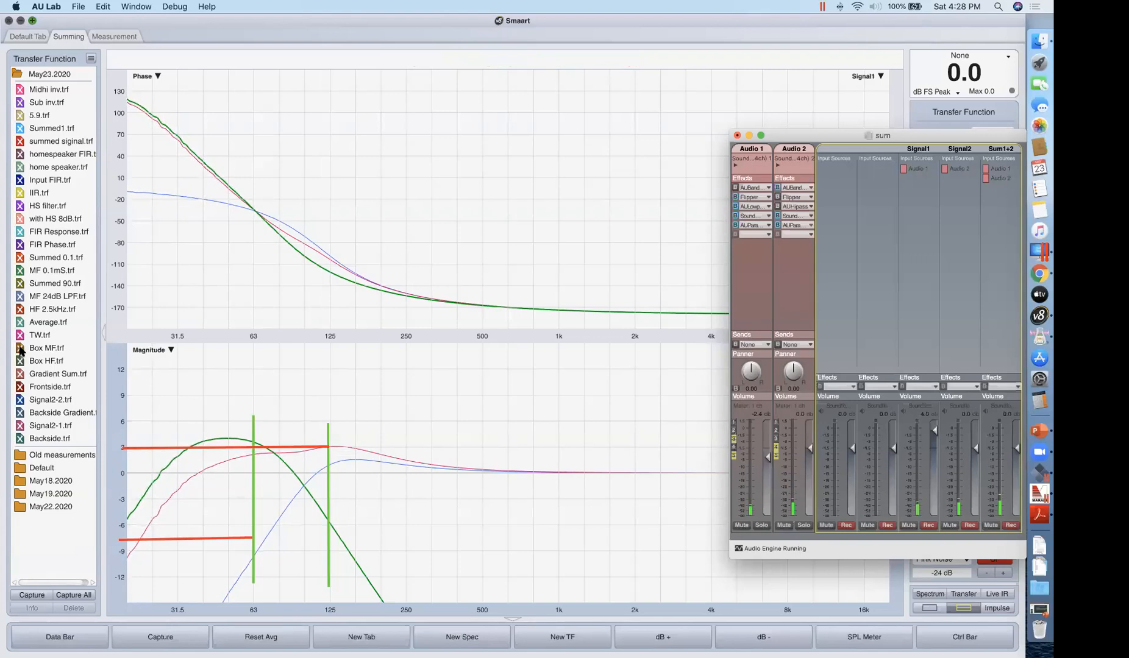
pyautogui.click(749, 135)
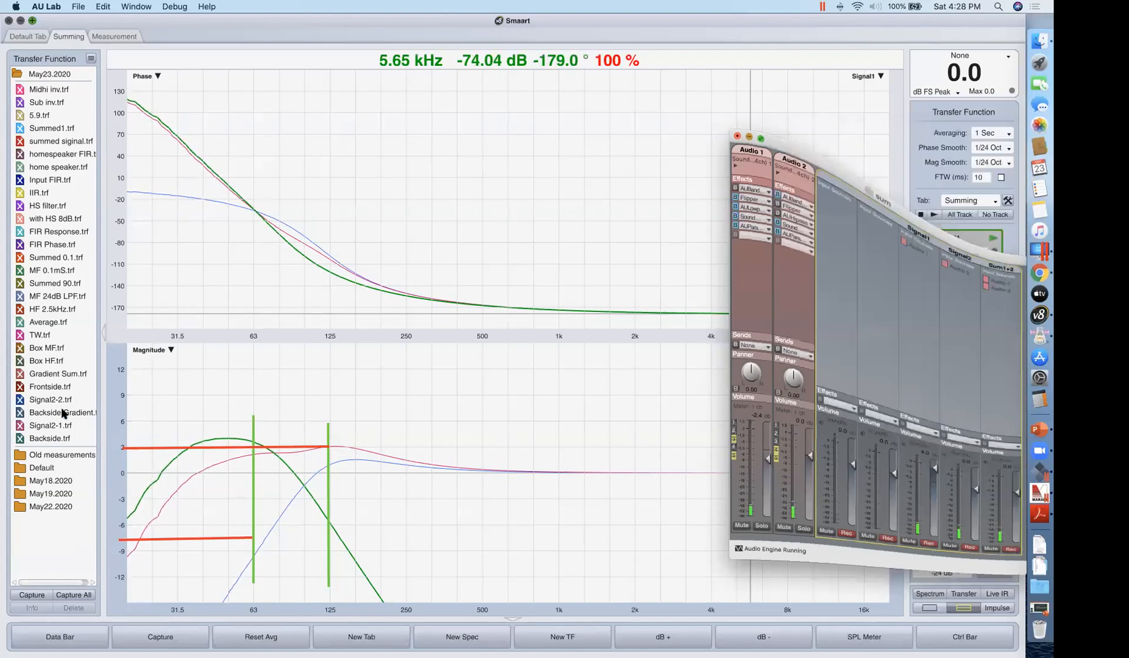
# Display the stored Box HF.trf trace over the live Signal1, Signal2 and Sum 1+2 curves in Smaart.
pyautogui.click(20, 364)
pyautogui.click(20, 363)
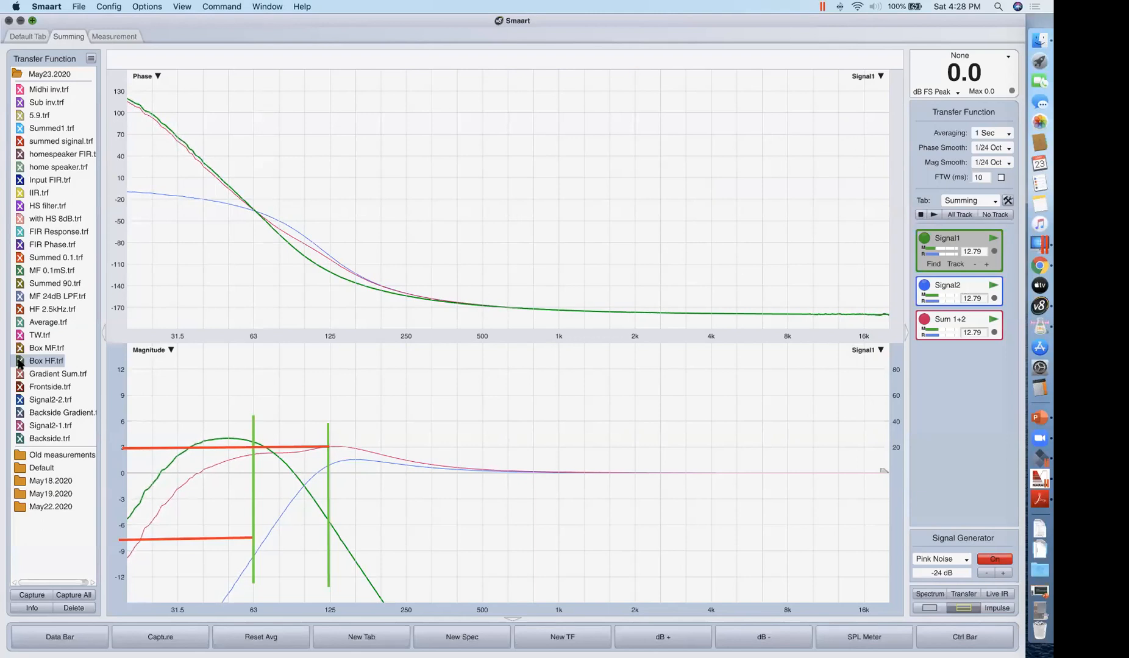
pyautogui.click(18, 362)
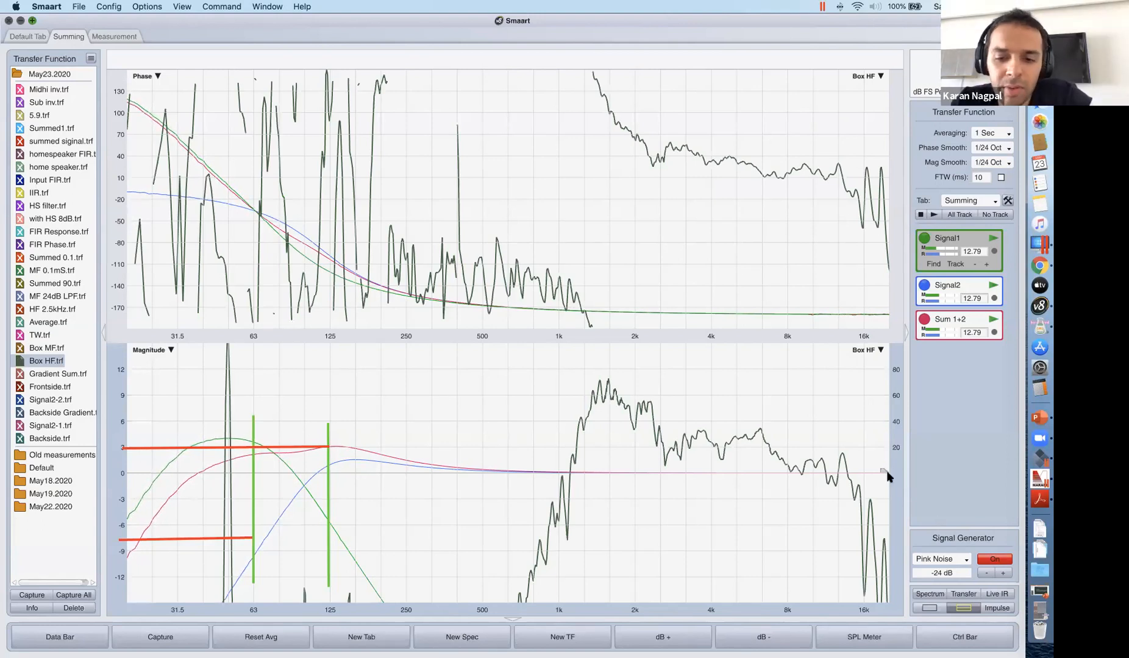
pyautogui.click(607, 411)
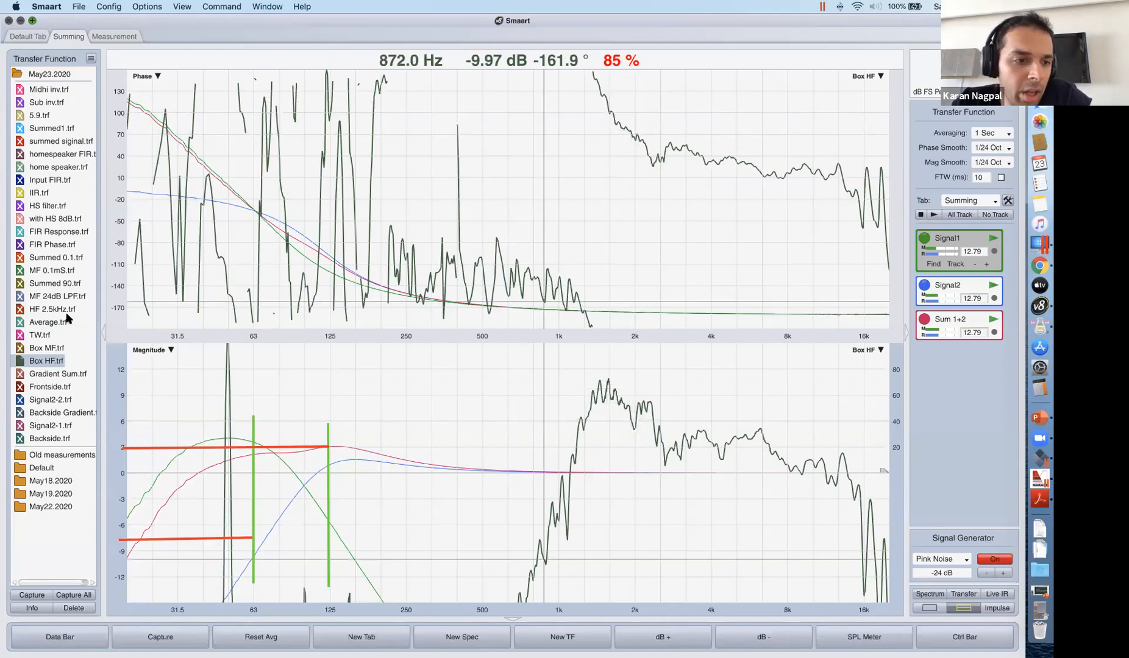
# Overlay the stored HF 2.5kHz.trf and MF 24dB LPF.trf traces on Box HF for comparison, and hide both again.
pyautogui.click(20, 310)
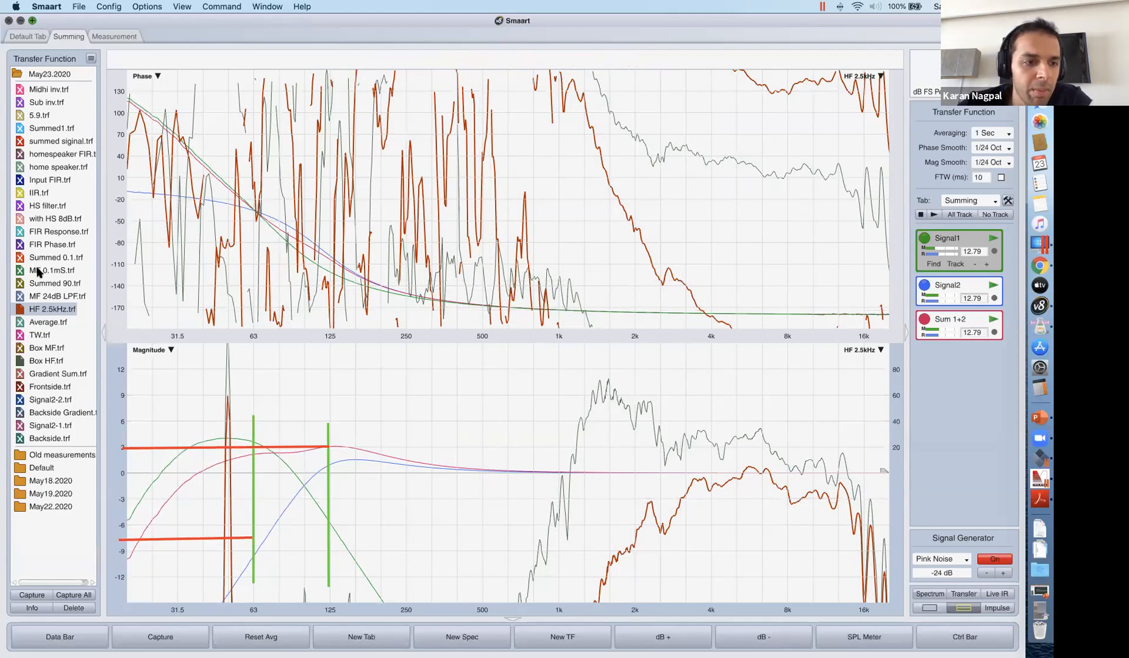
pyautogui.click(38, 296)
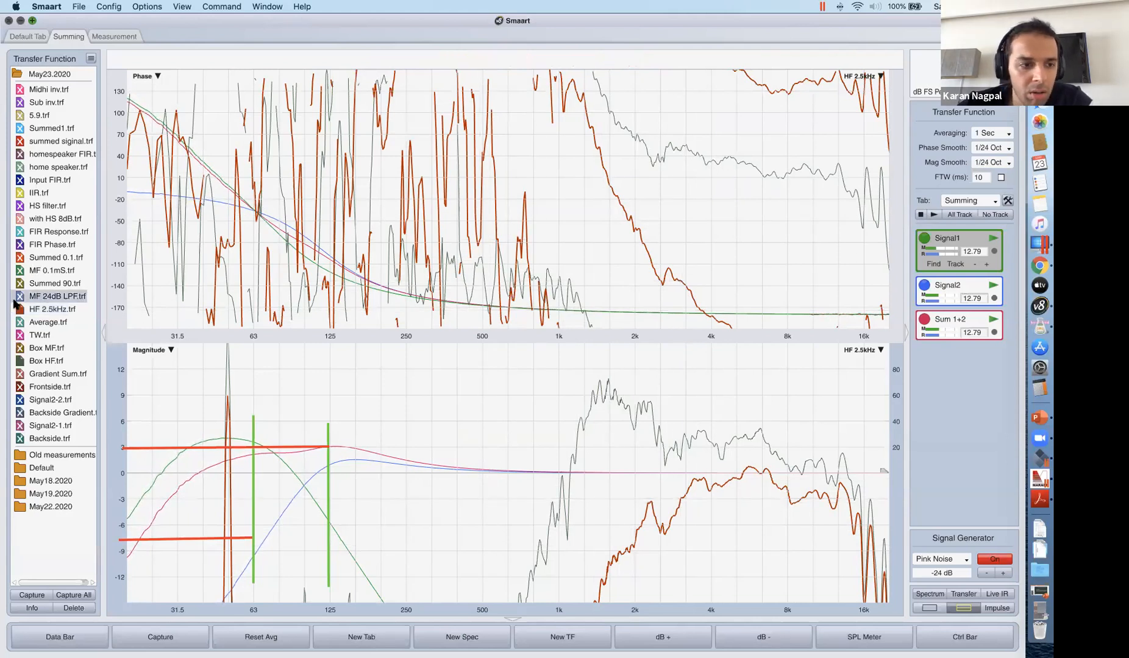
pyautogui.click(20, 297)
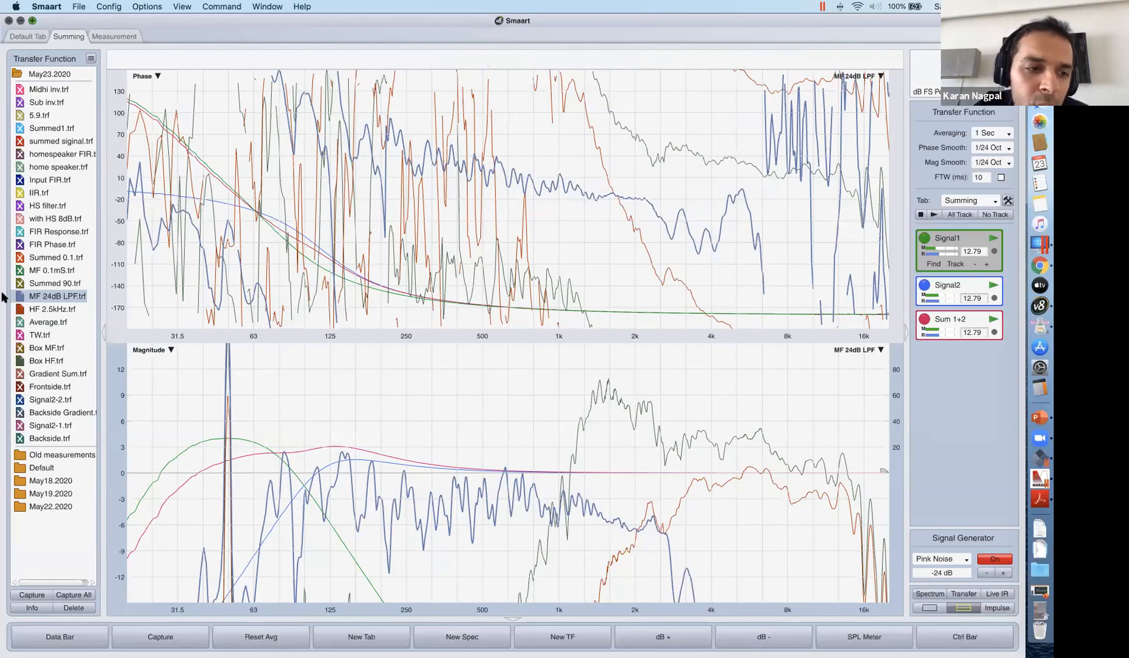
pyautogui.click(20, 309)
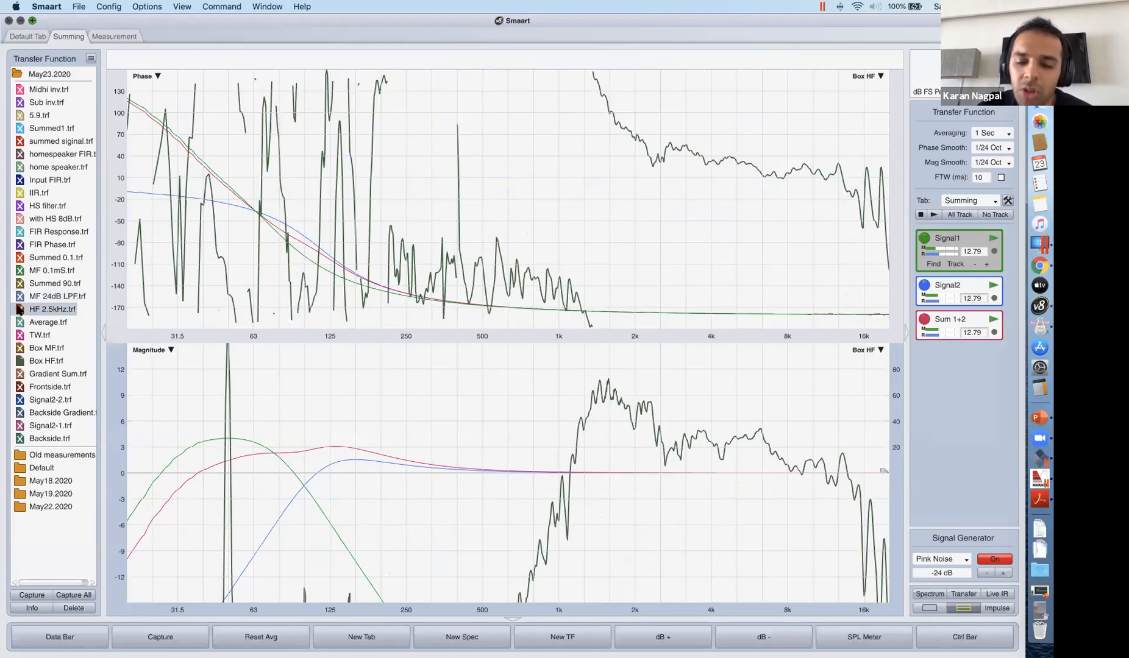